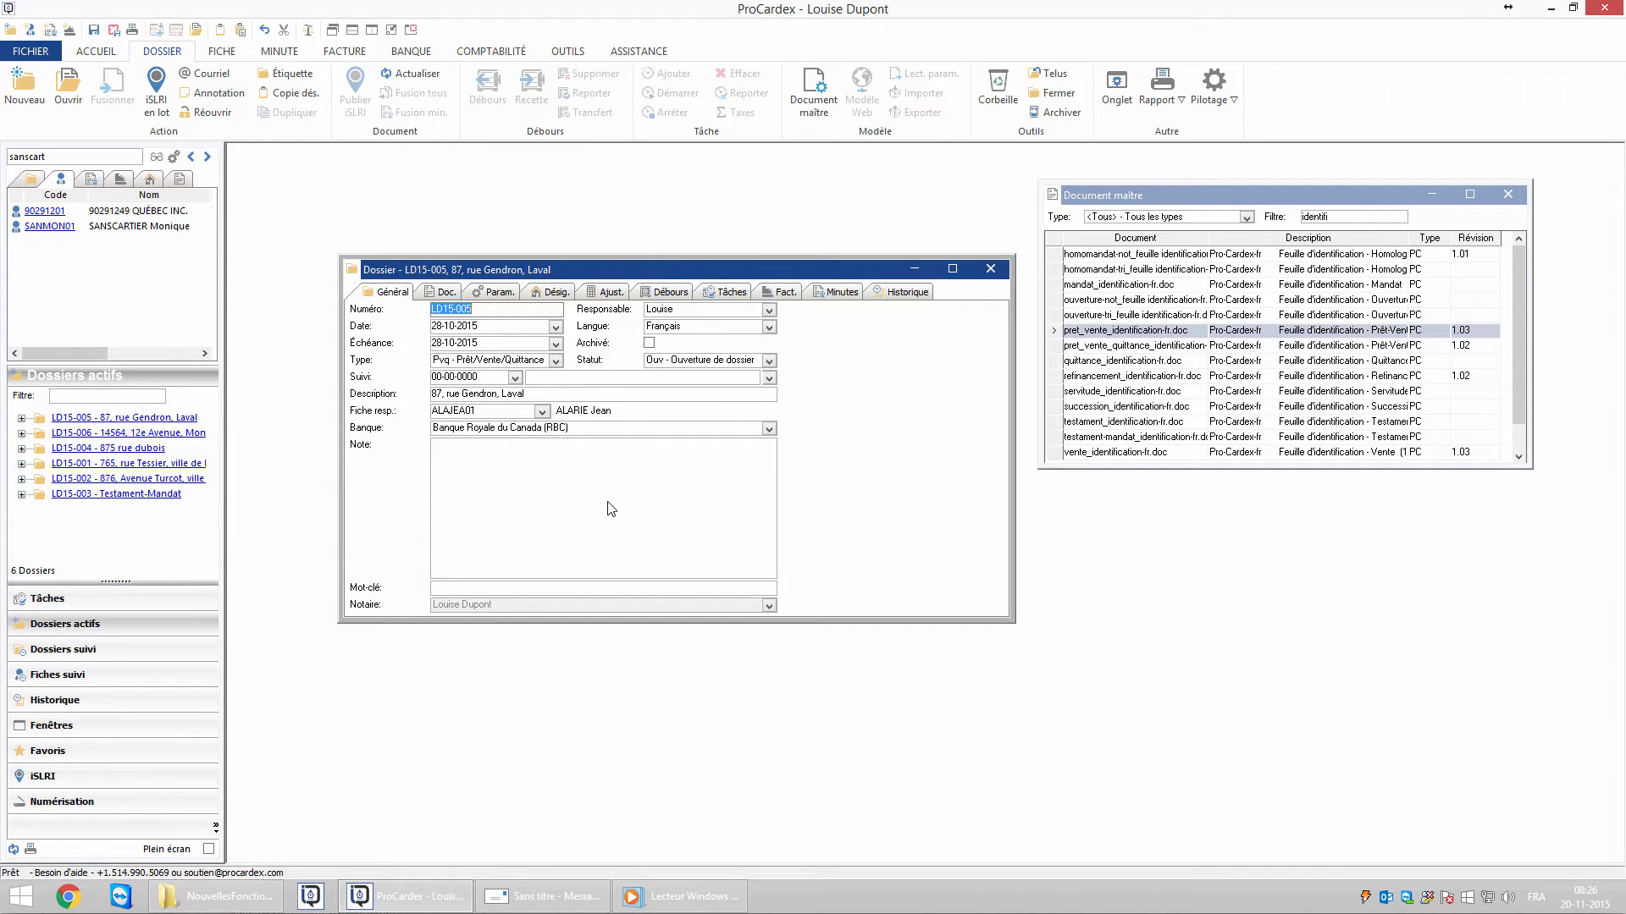
Mark the Acquereur1, Acquereur2, Vendeur1 and Vendeur2 parameters of the open dossier for display on its Général page.
{"action": "left_click", "coordinate": [501, 294]}
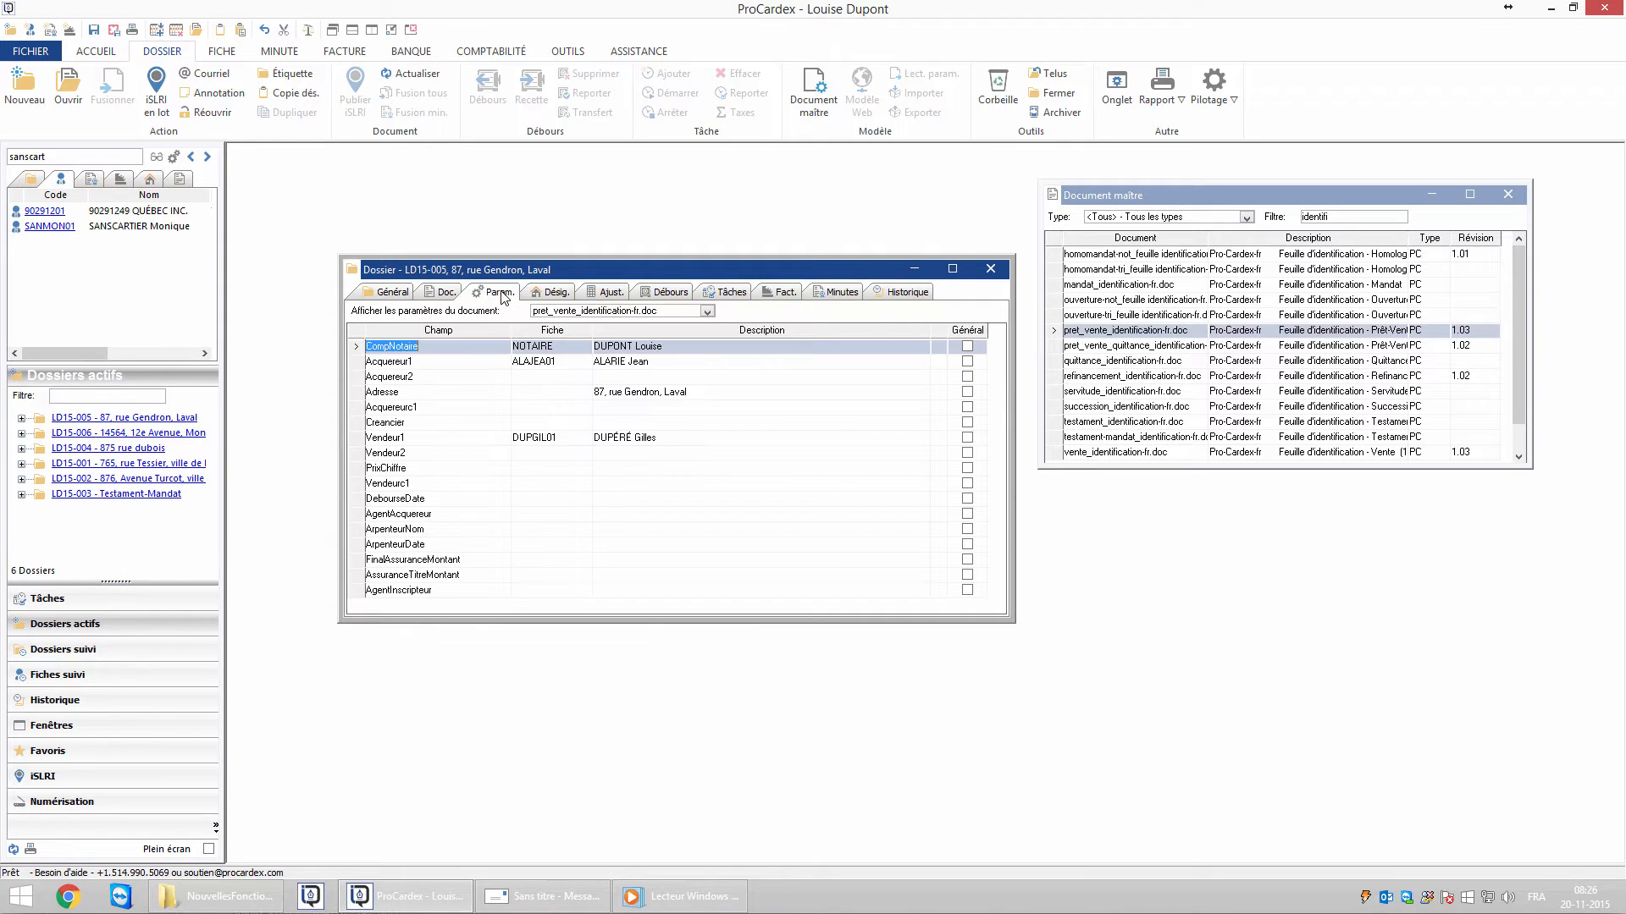
{"action": "left_click", "coordinate": [683, 364]}
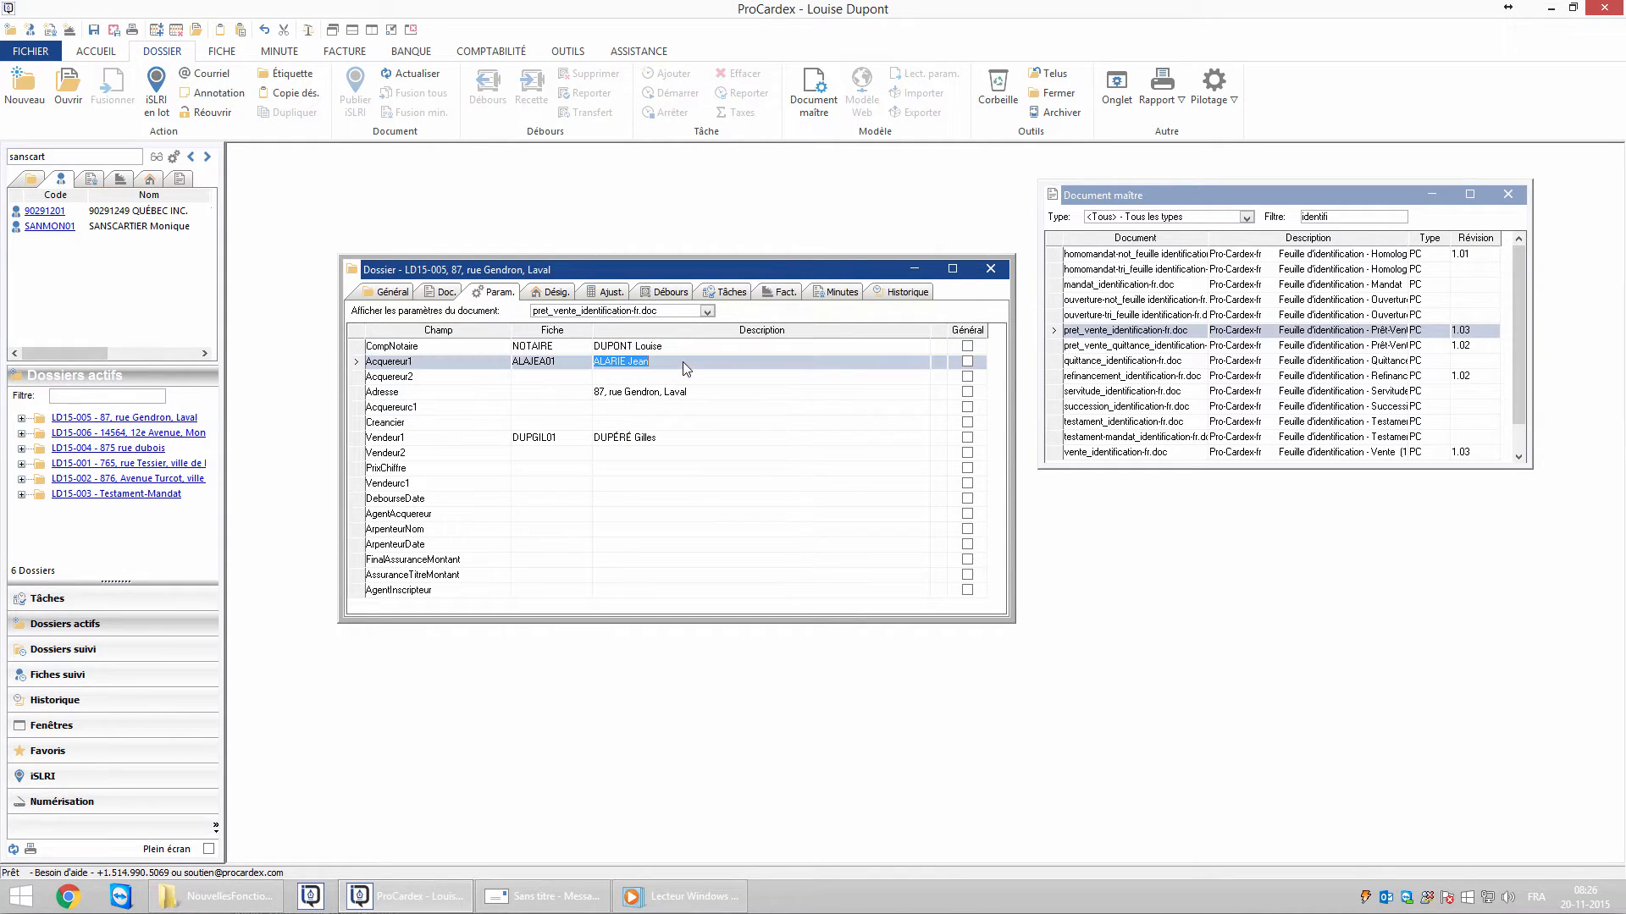
{"action": "left_click", "coordinate": [967, 364]}
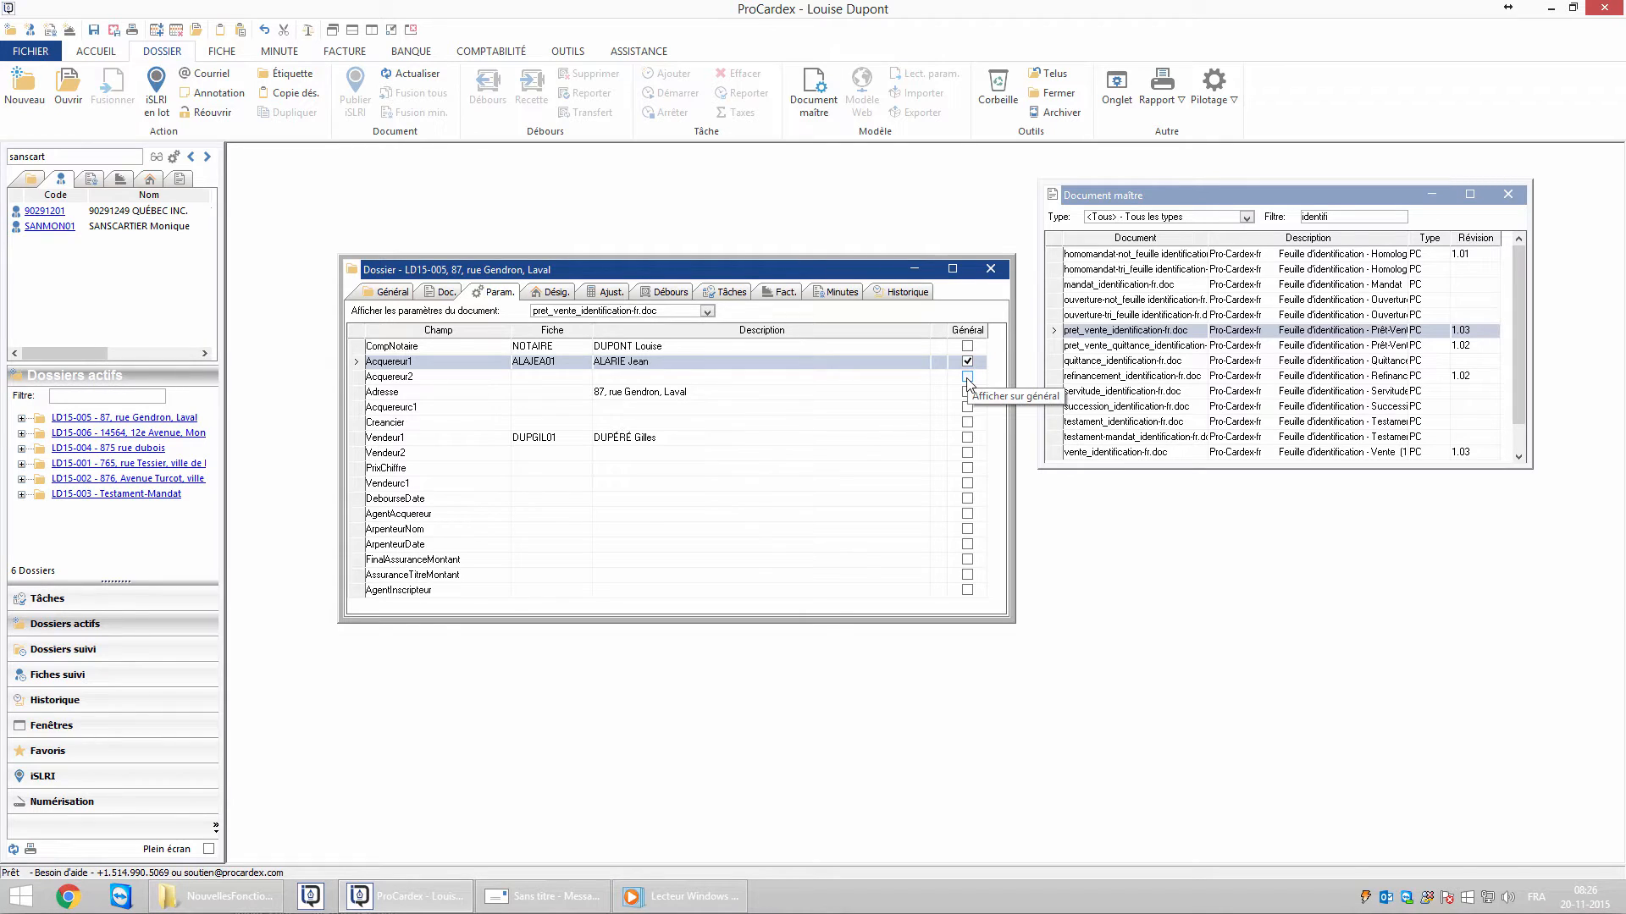
{"action": "left_click", "coordinate": [967, 377]}
{"action": "left_click", "coordinate": [967, 438]}
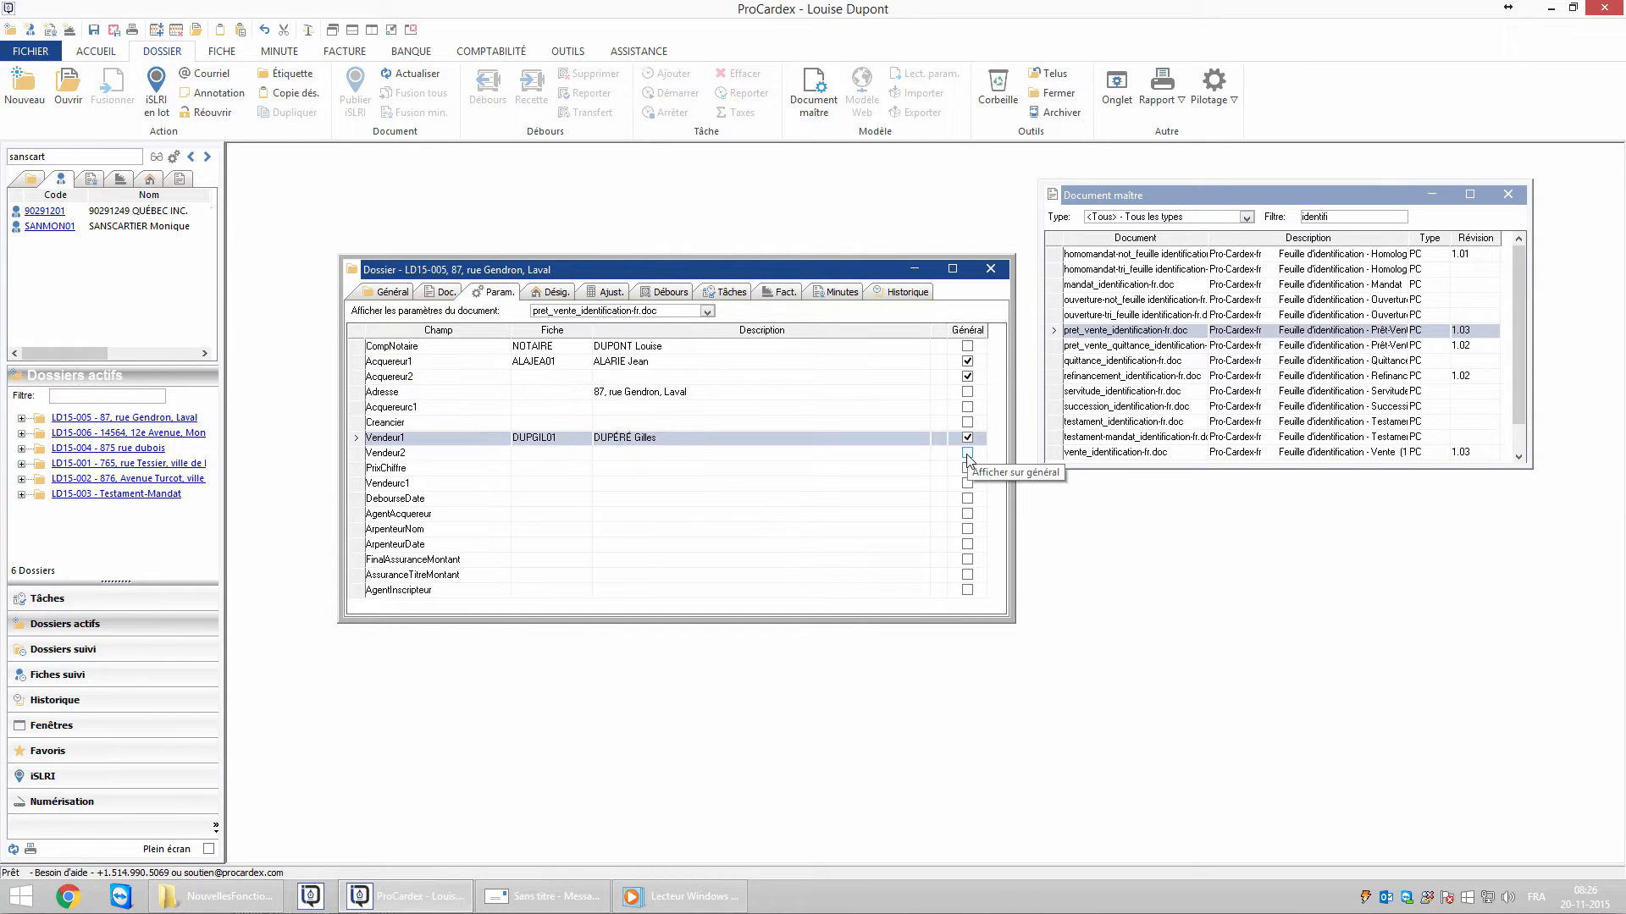
{"action": "left_click", "coordinate": [967, 455]}
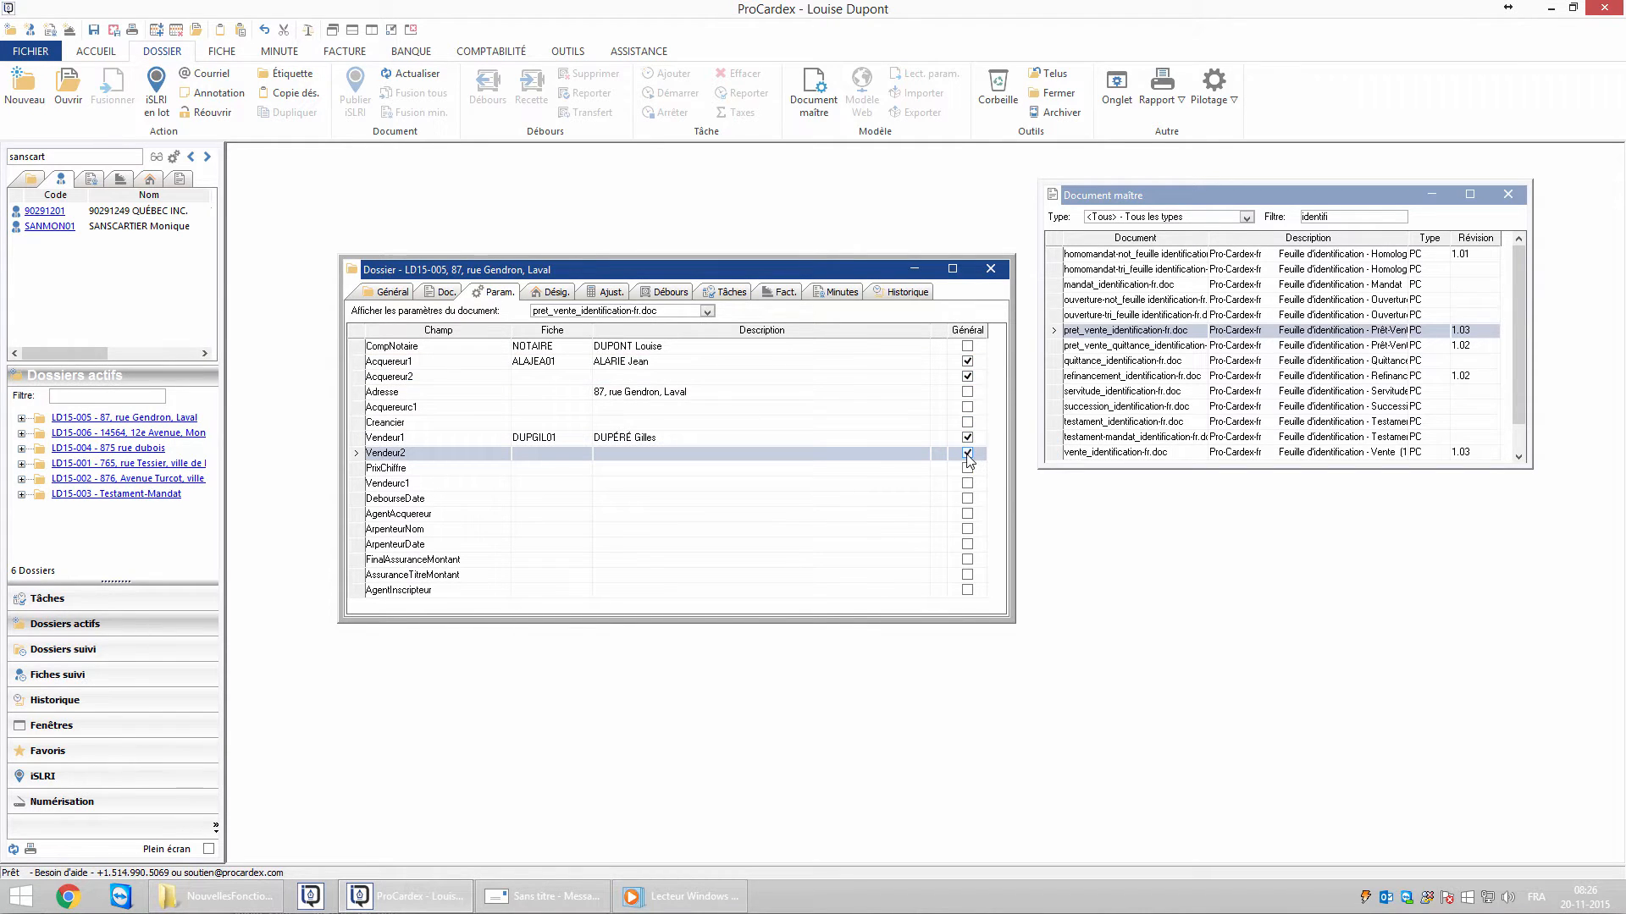
Assign the individual's record from the search results to Acquereur2 on the dossier's Général page.
{"action": "left_click", "coordinate": [390, 292]}
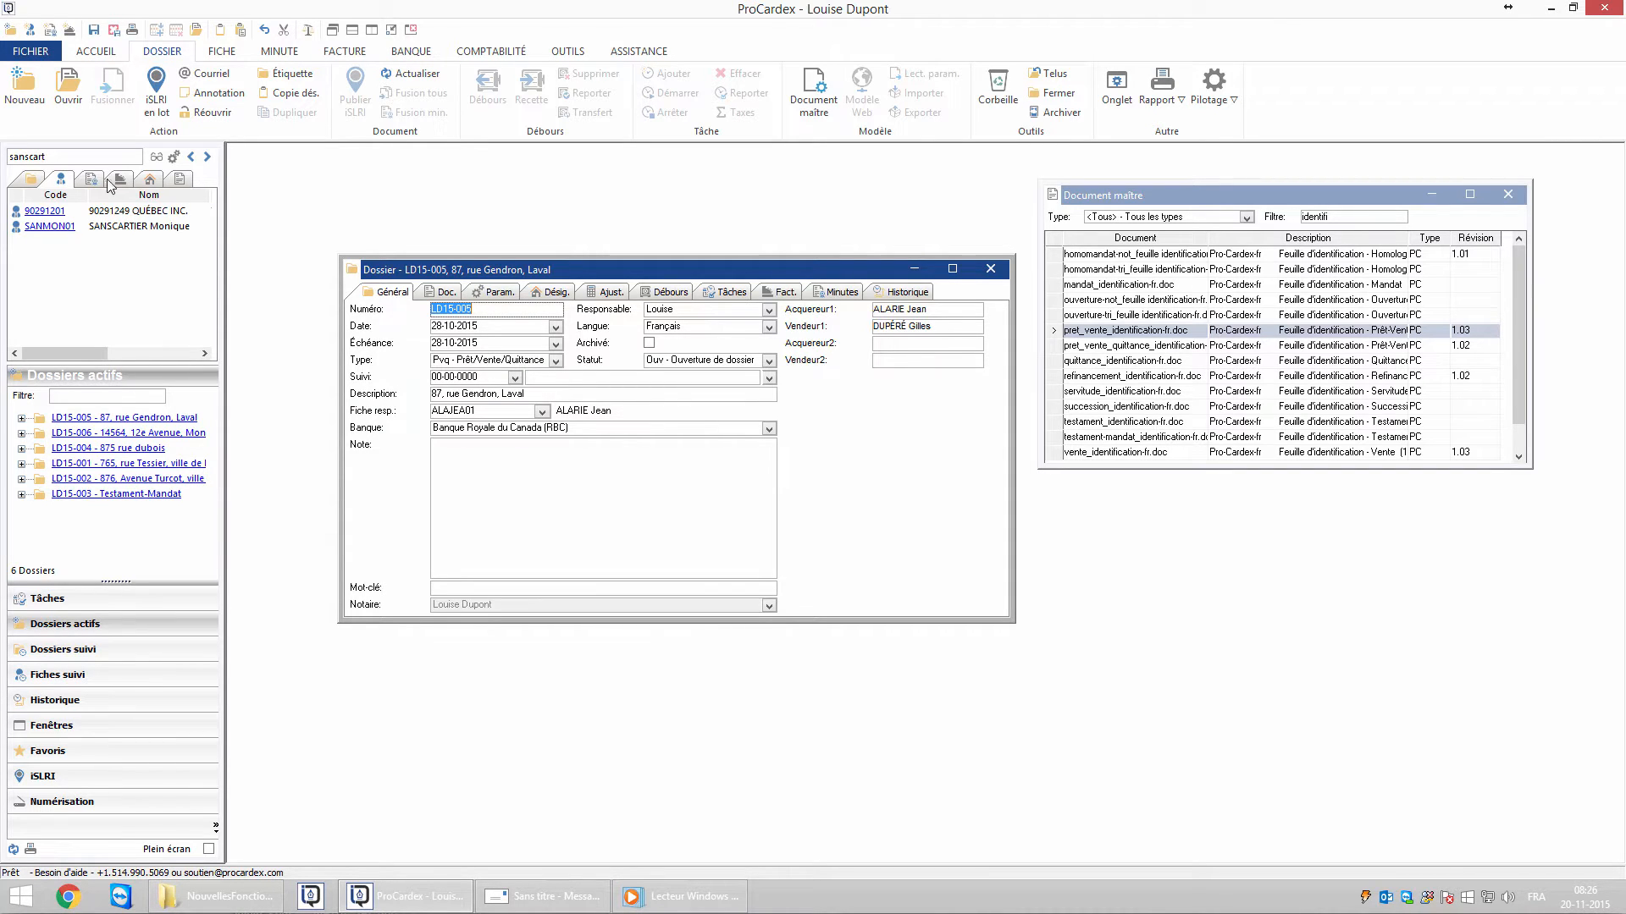
{"action": "left_click_drag", "start_coordinate": [64, 228], "coordinate": [894, 349]}
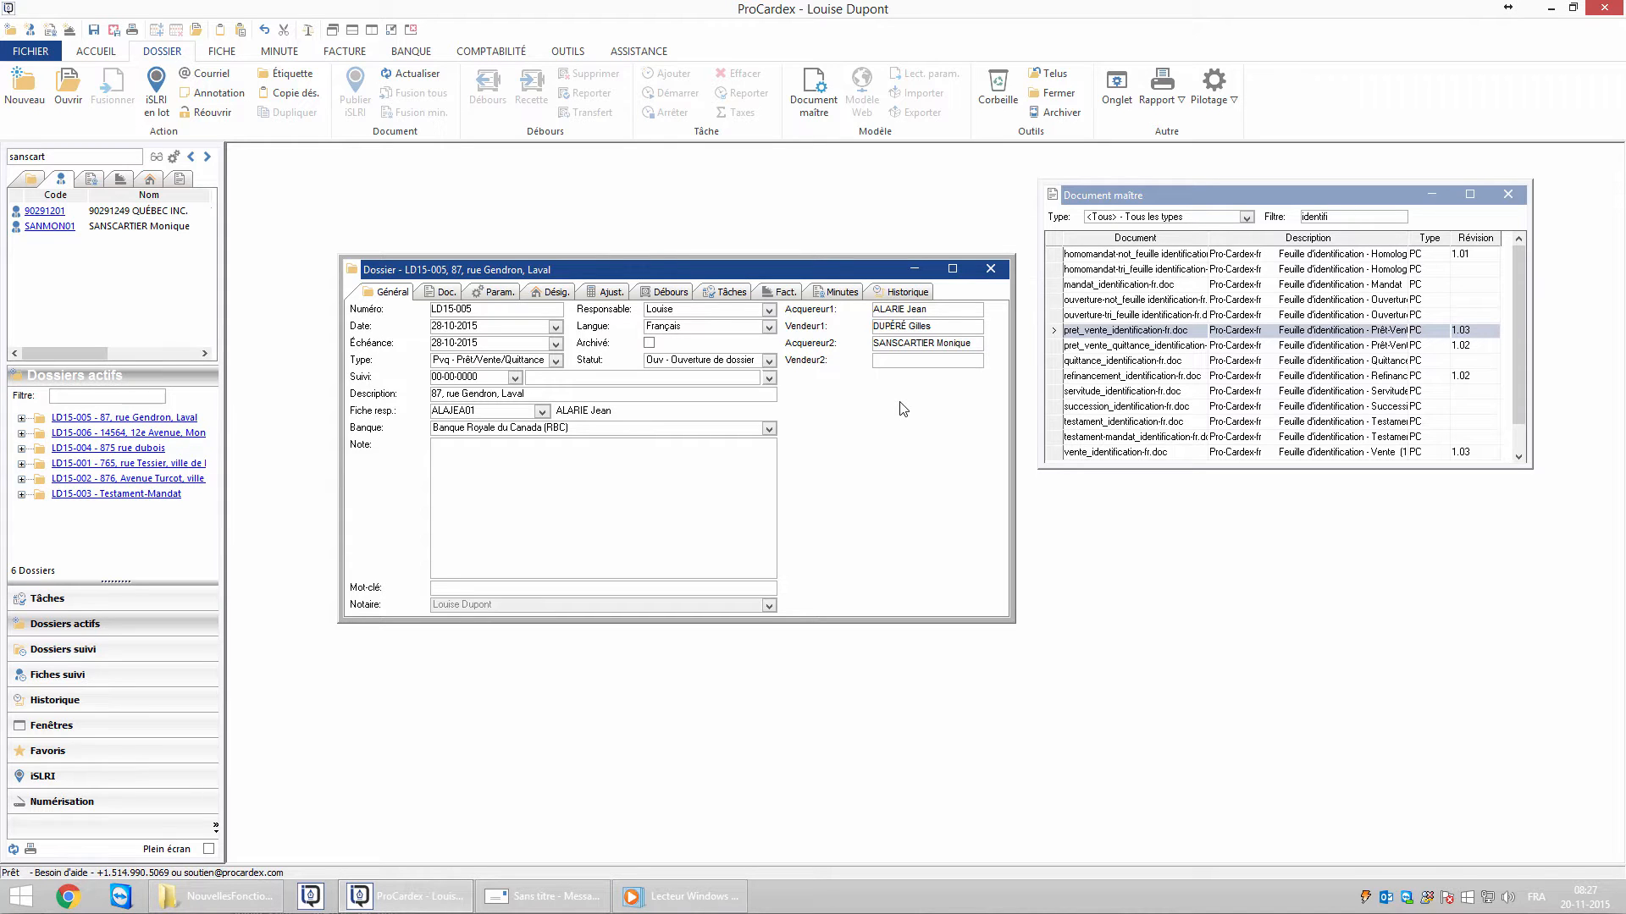
Open the parameters of the master document pret_vente_identification-fr.doc.
{"action": "left_click", "coordinate": [810, 114]}
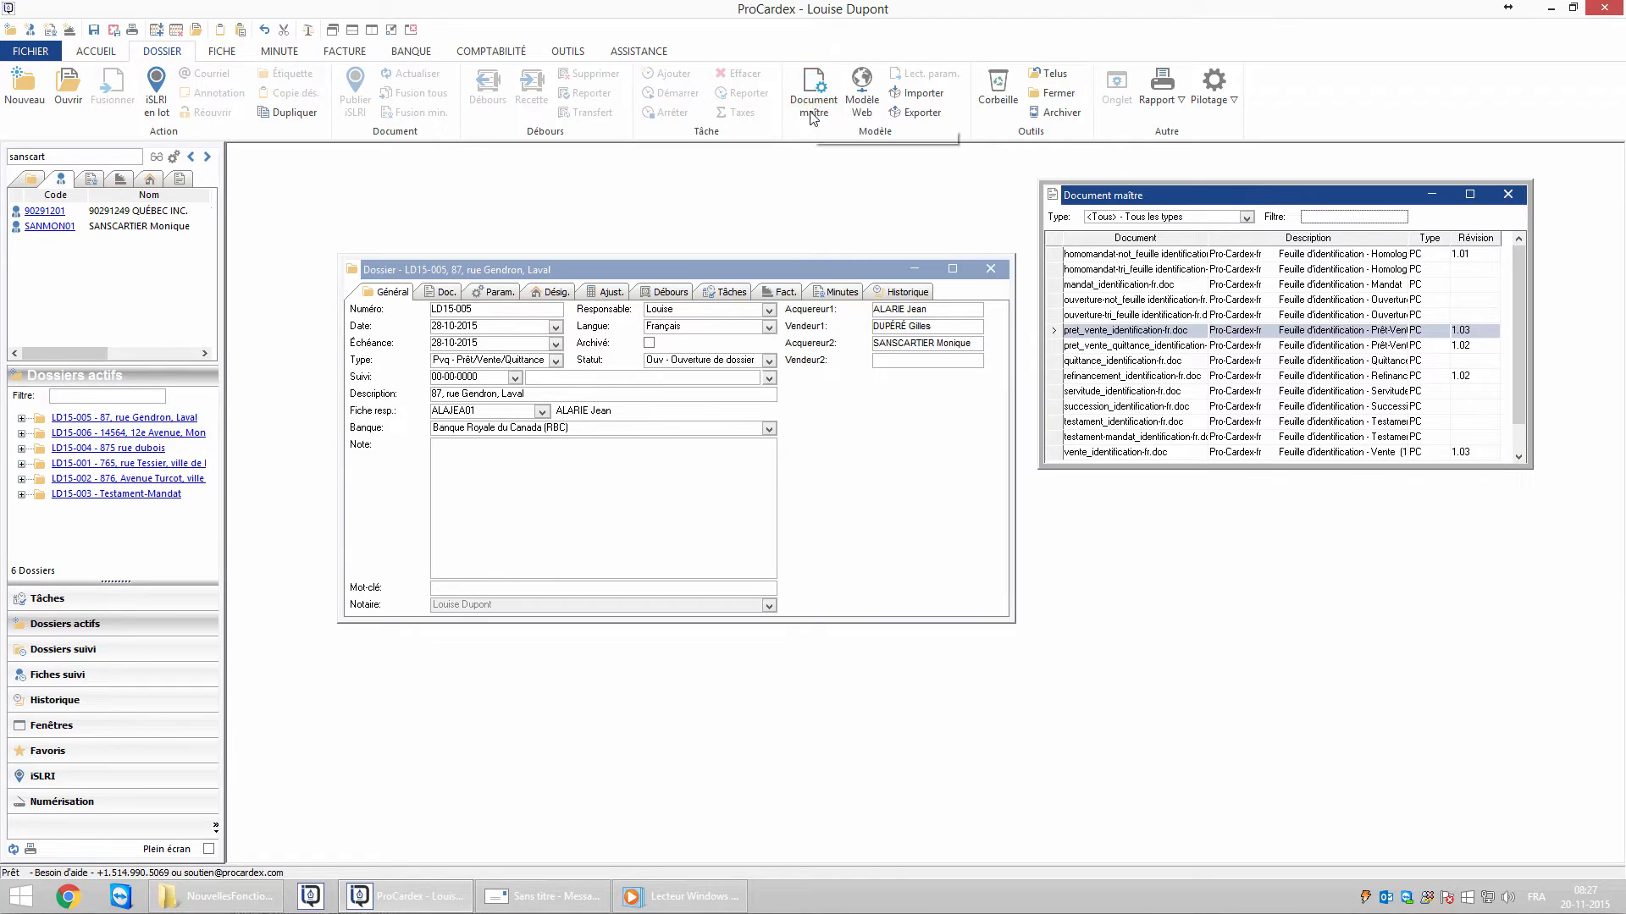
{"action": "double_click", "coordinate": [1108, 330]}
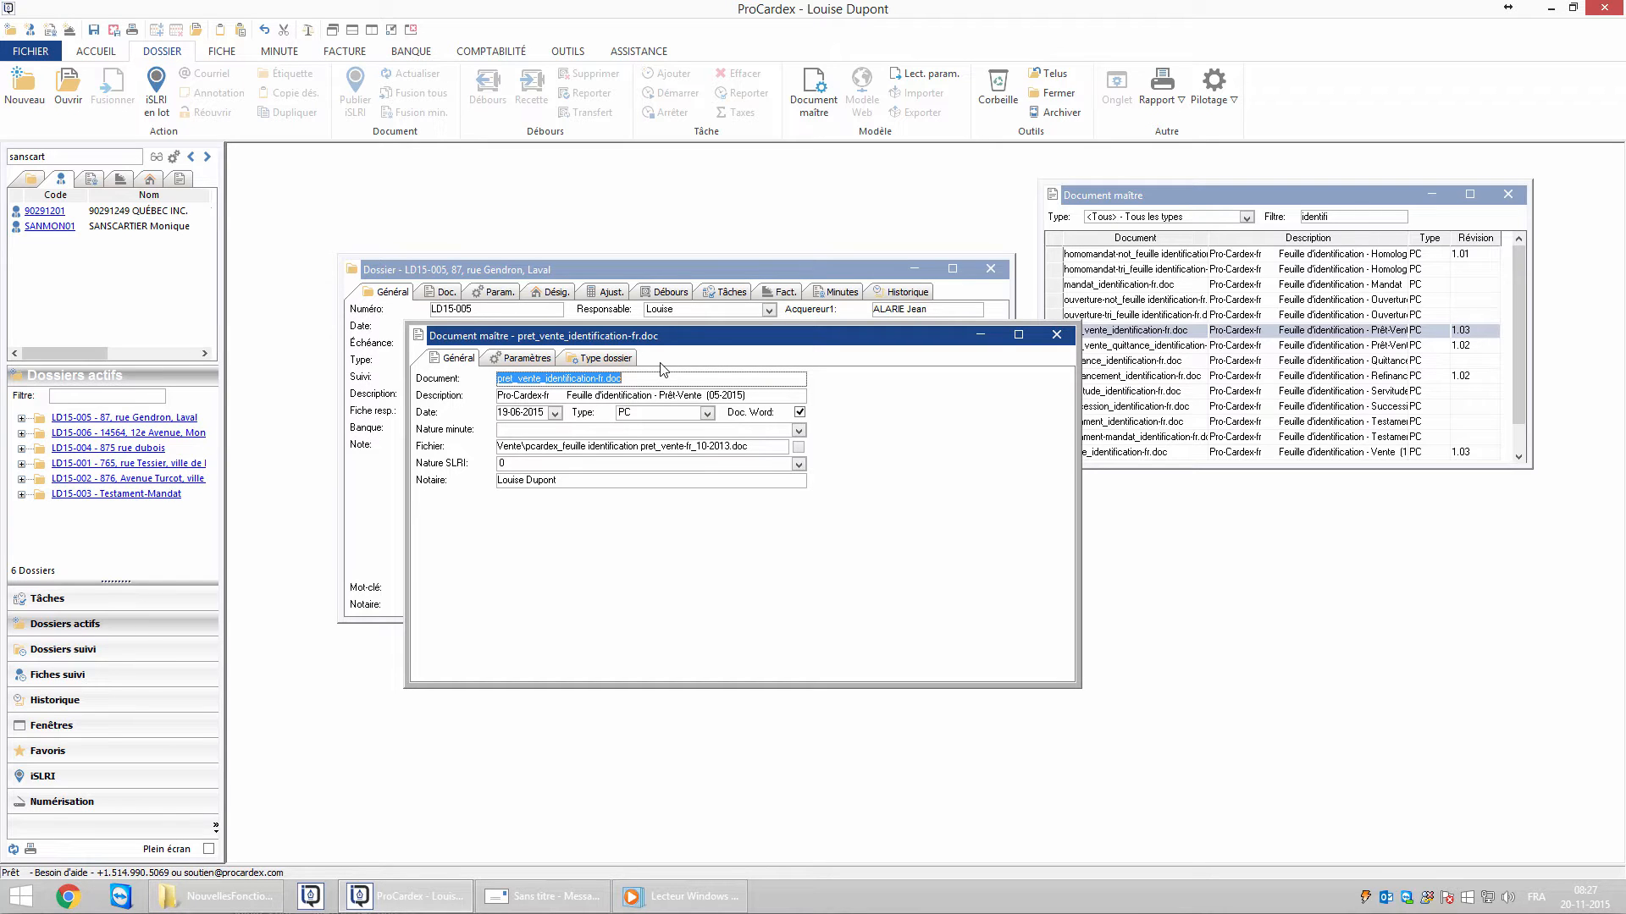
{"action": "left_click", "coordinate": [519, 359]}
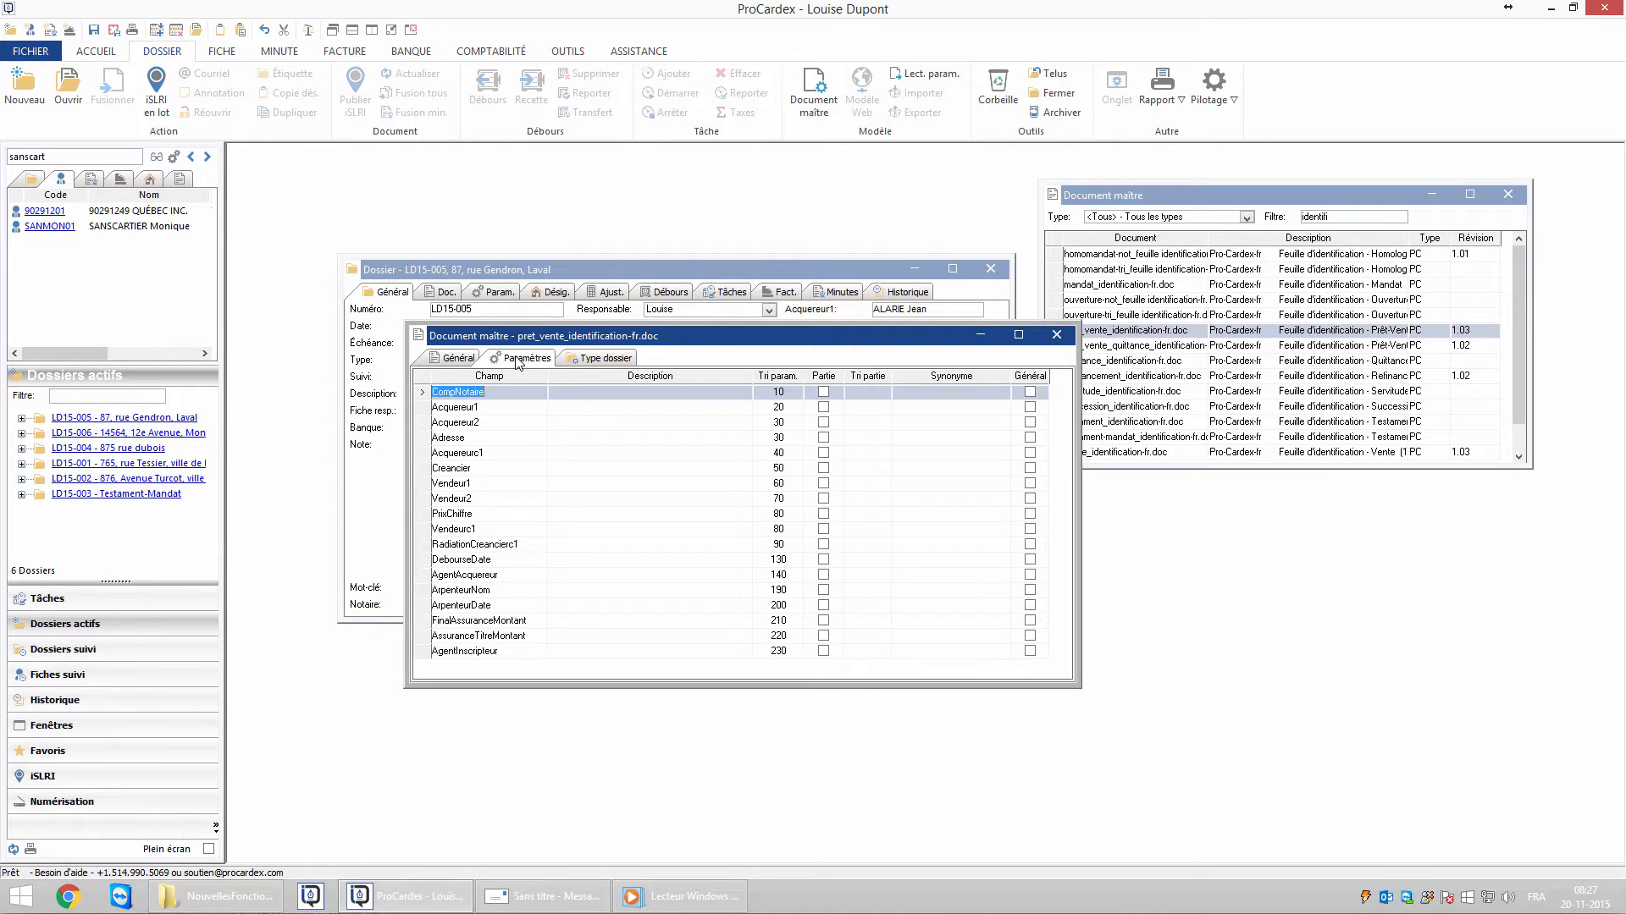
Mark Acquereur1, Acquereur2, Creancier, Vendeur1, Vendeur2 and RadiationCreancierc1 for display on Général in the master document, and save the changes.
{"action": "left_click", "coordinate": [1030, 423]}
{"action": "left_click", "coordinate": [1030, 408]}
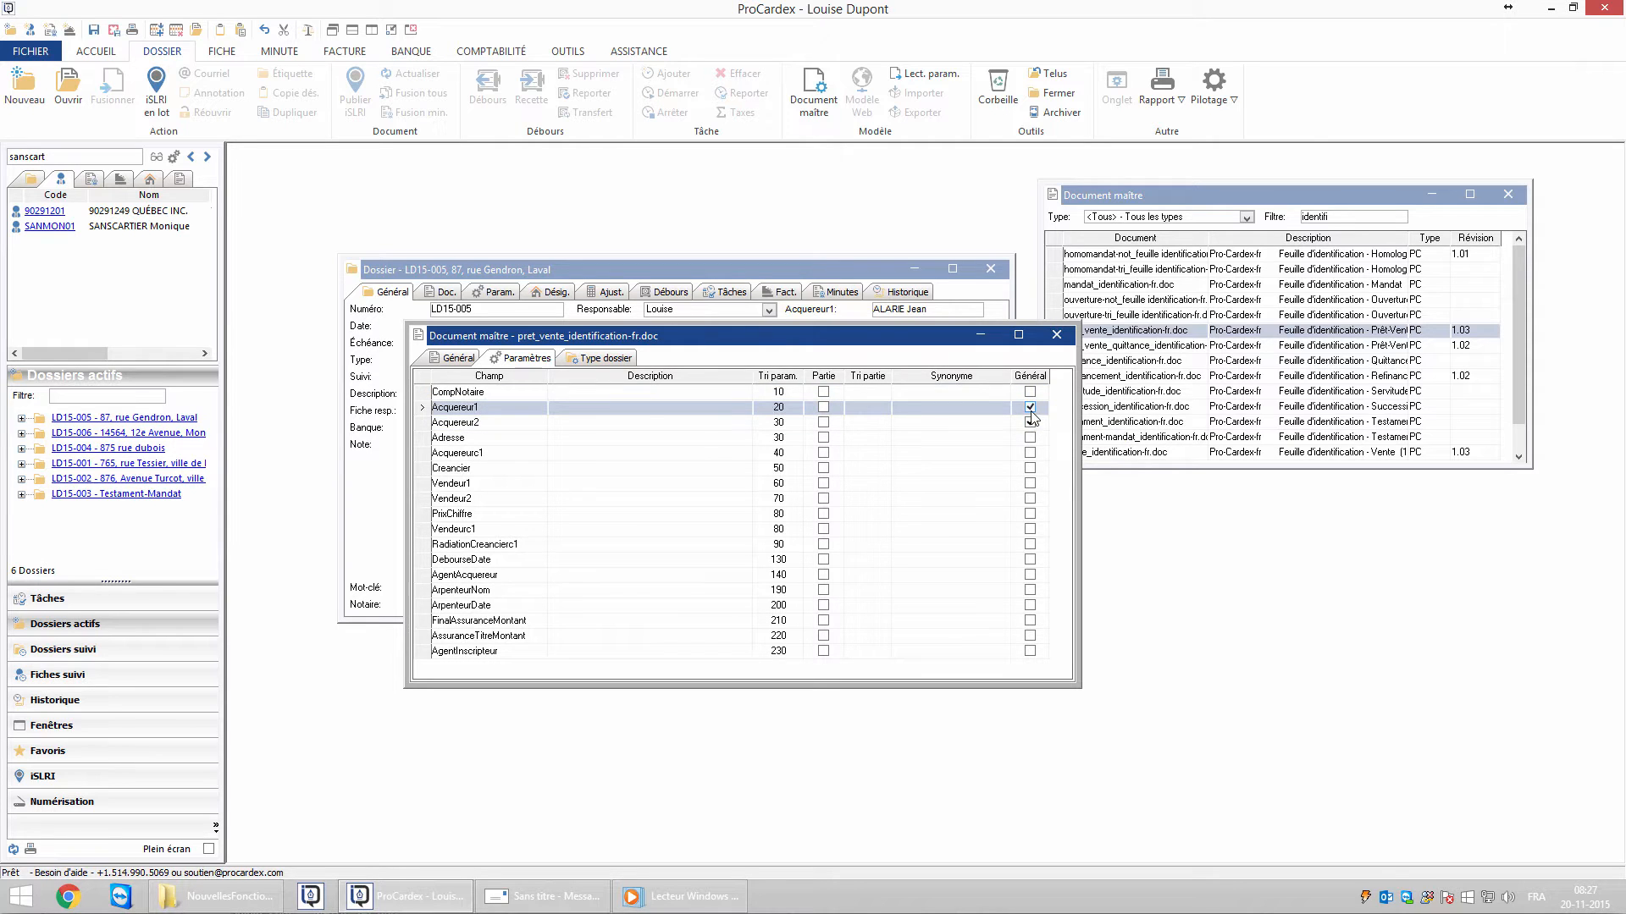
{"action": "left_click", "coordinate": [1030, 483]}
{"action": "left_click", "coordinate": [1031, 499]}
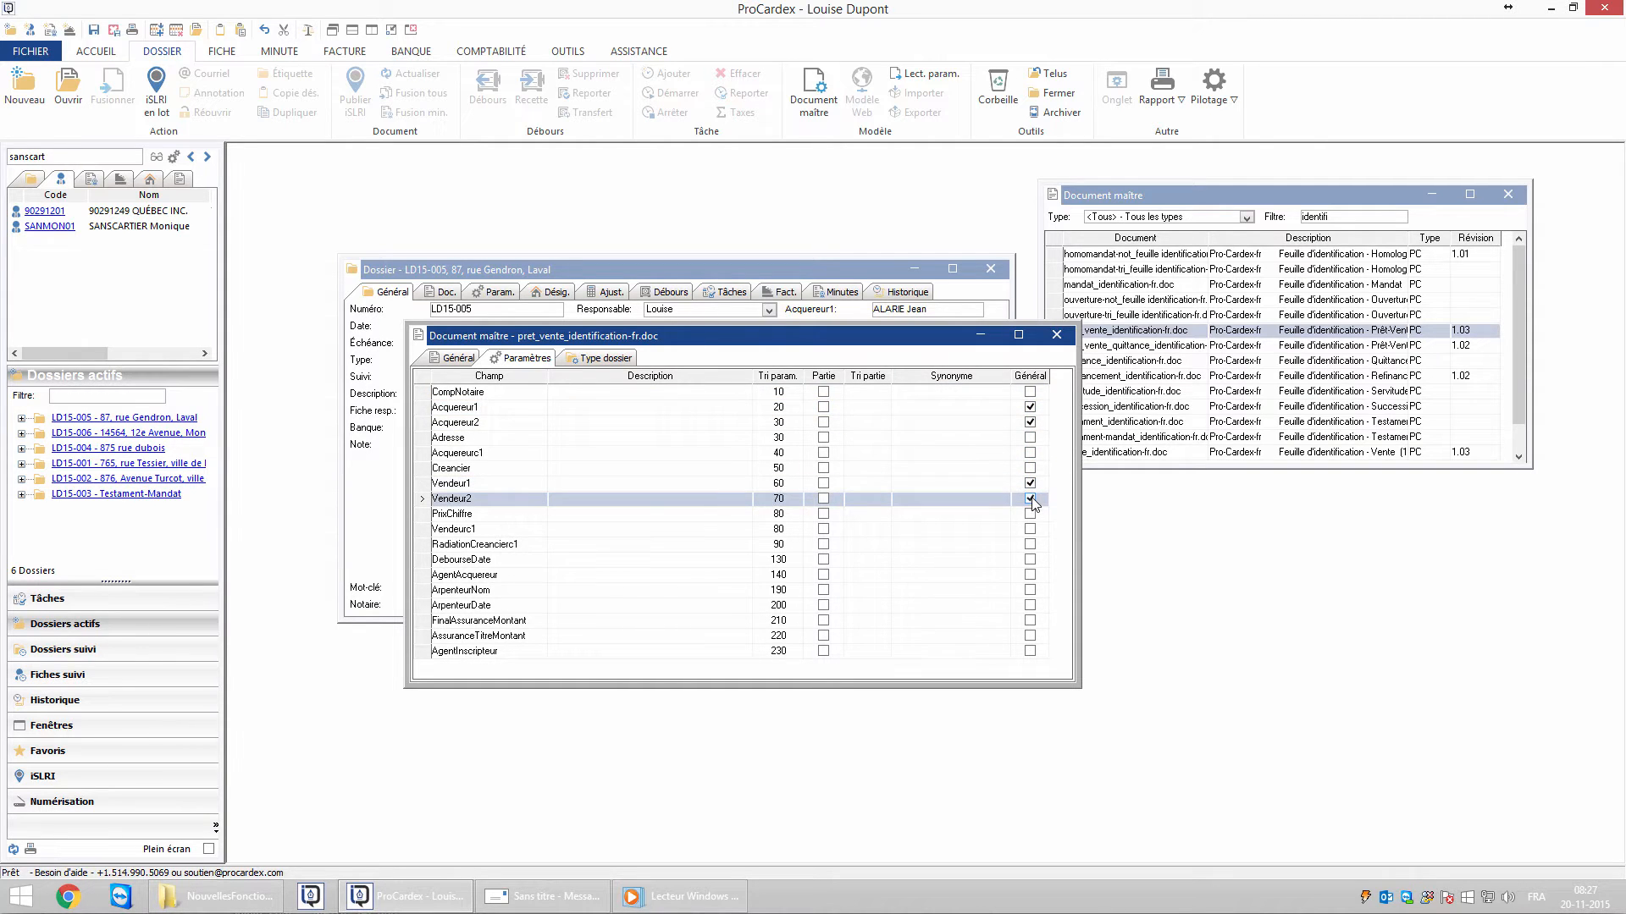
{"action": "left_click", "coordinate": [1030, 468]}
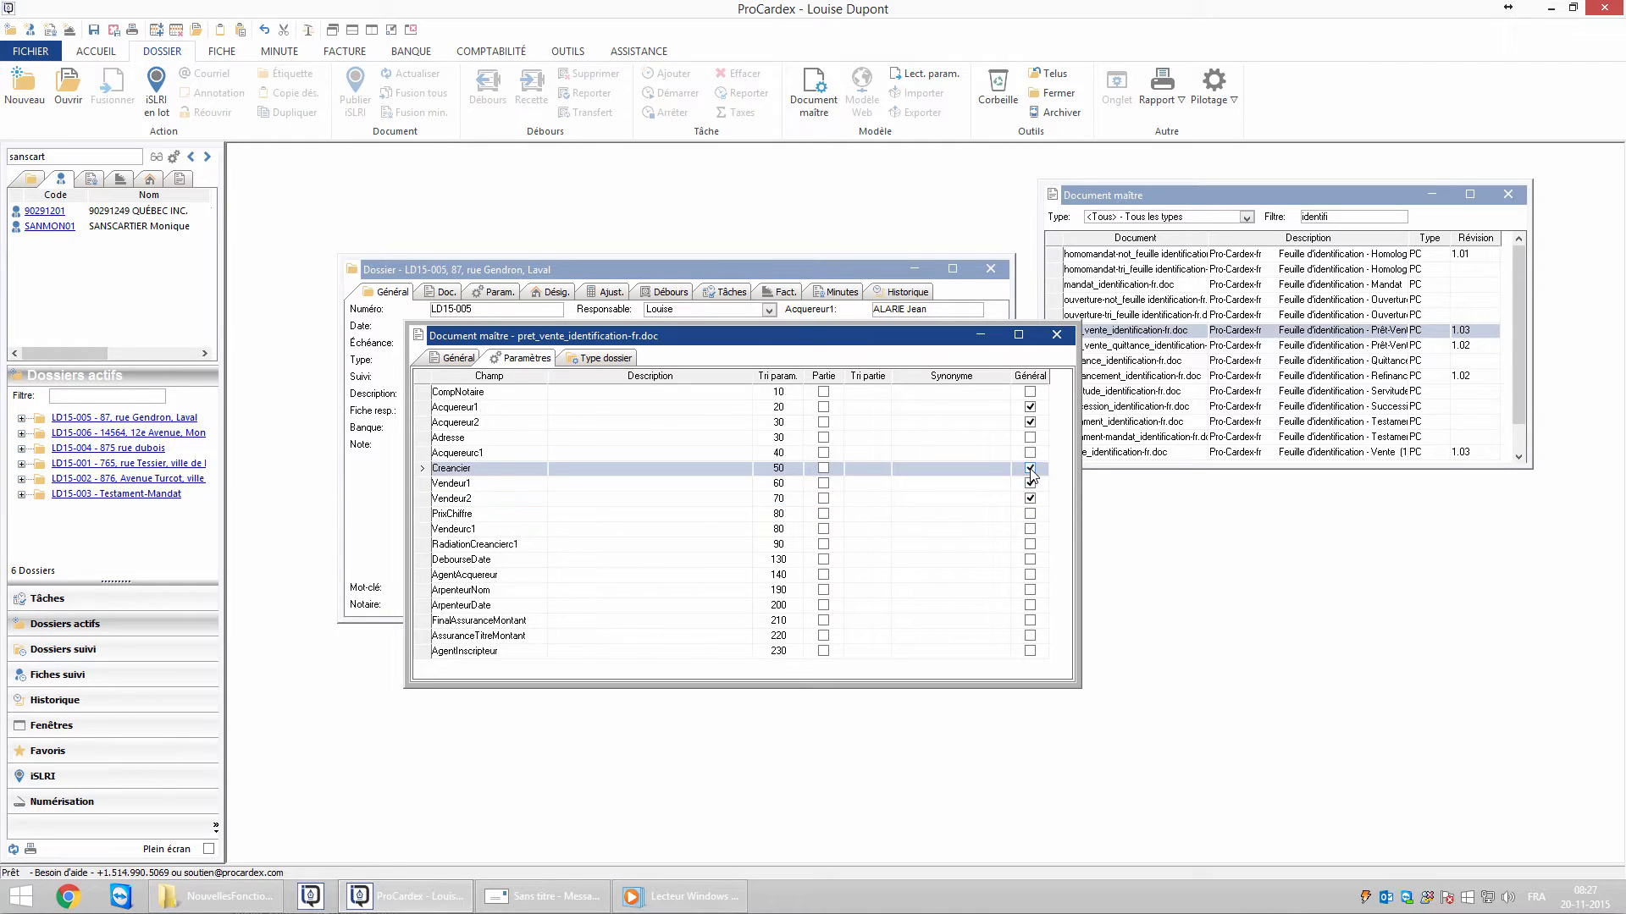
{"action": "left_click", "coordinate": [1030, 544]}
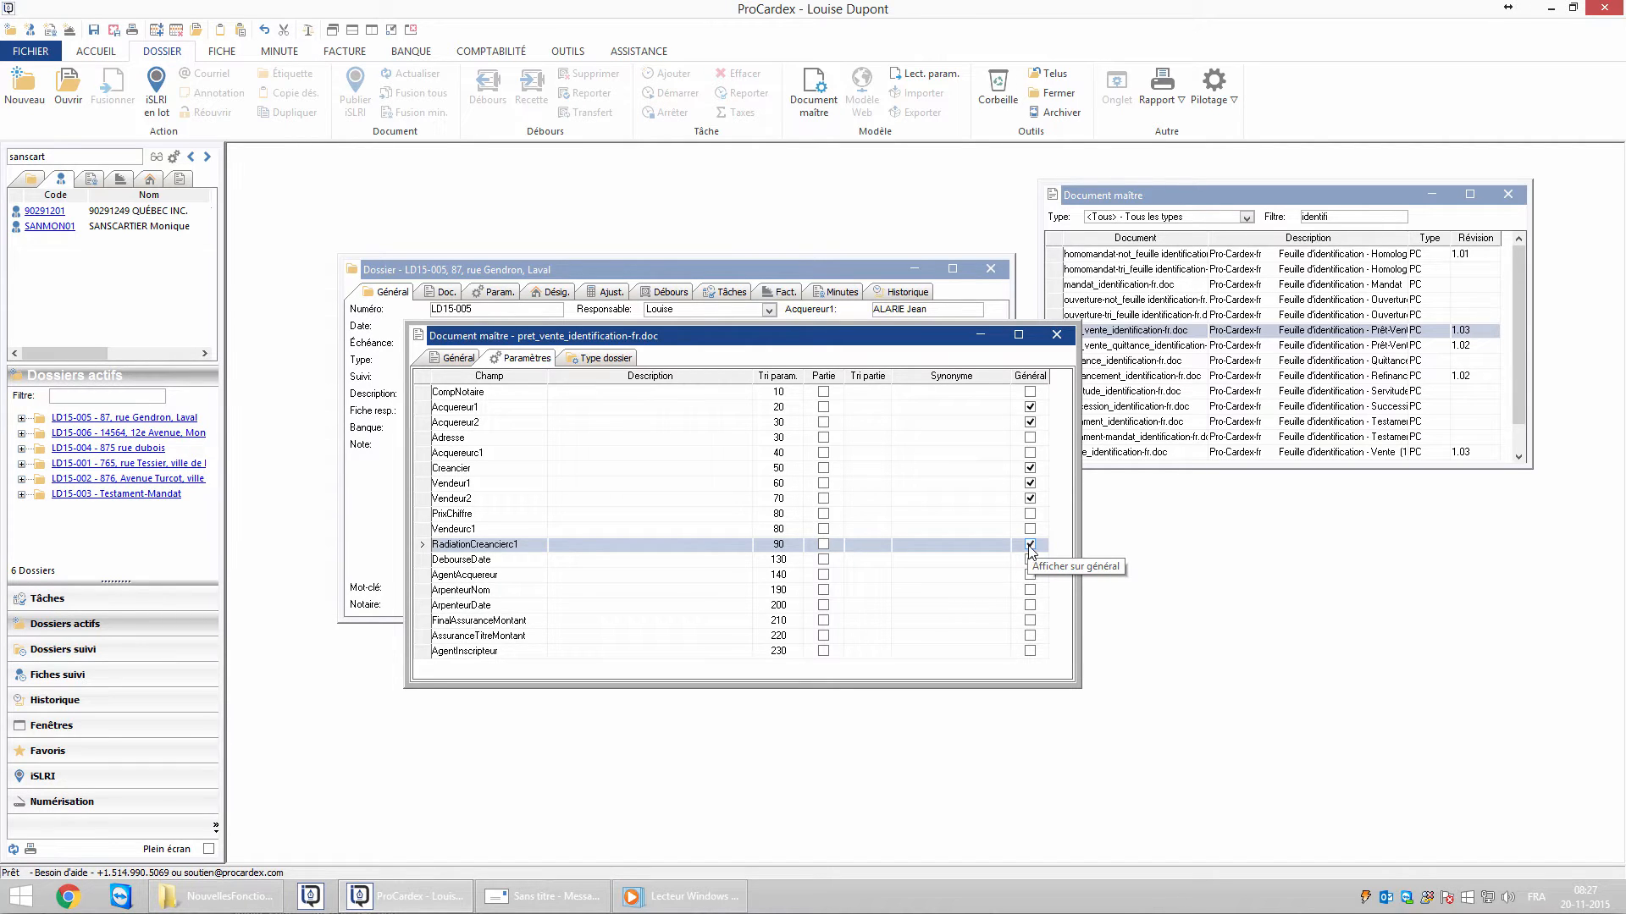
{"action": "left_click", "coordinate": [1056, 336]}
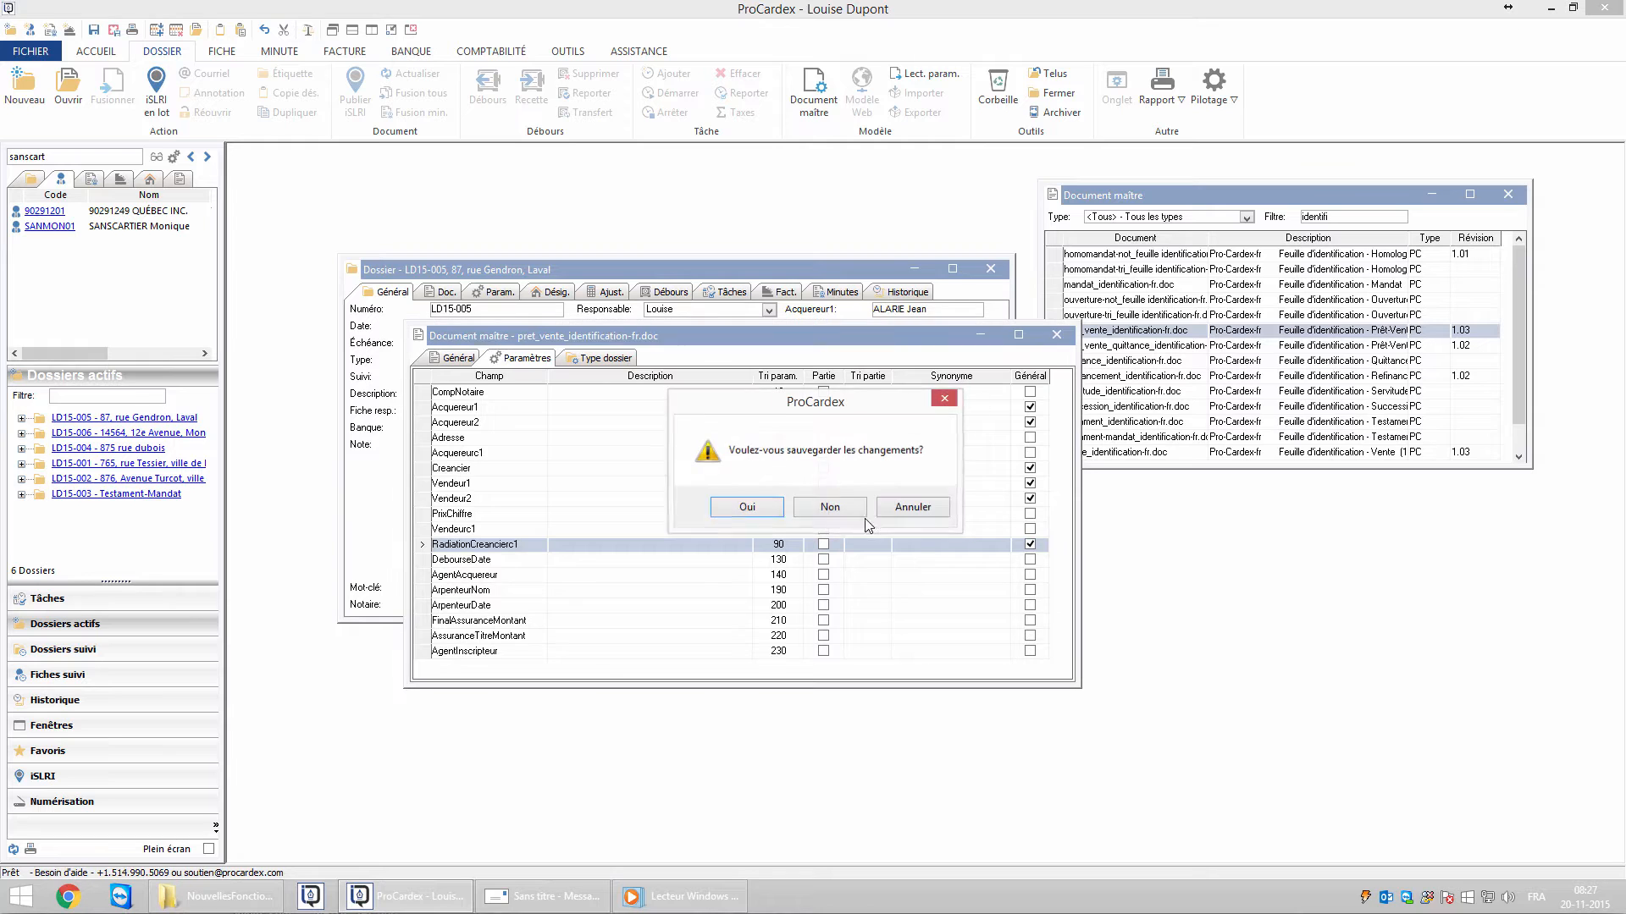
{"action": "left_click", "coordinate": [747, 506]}
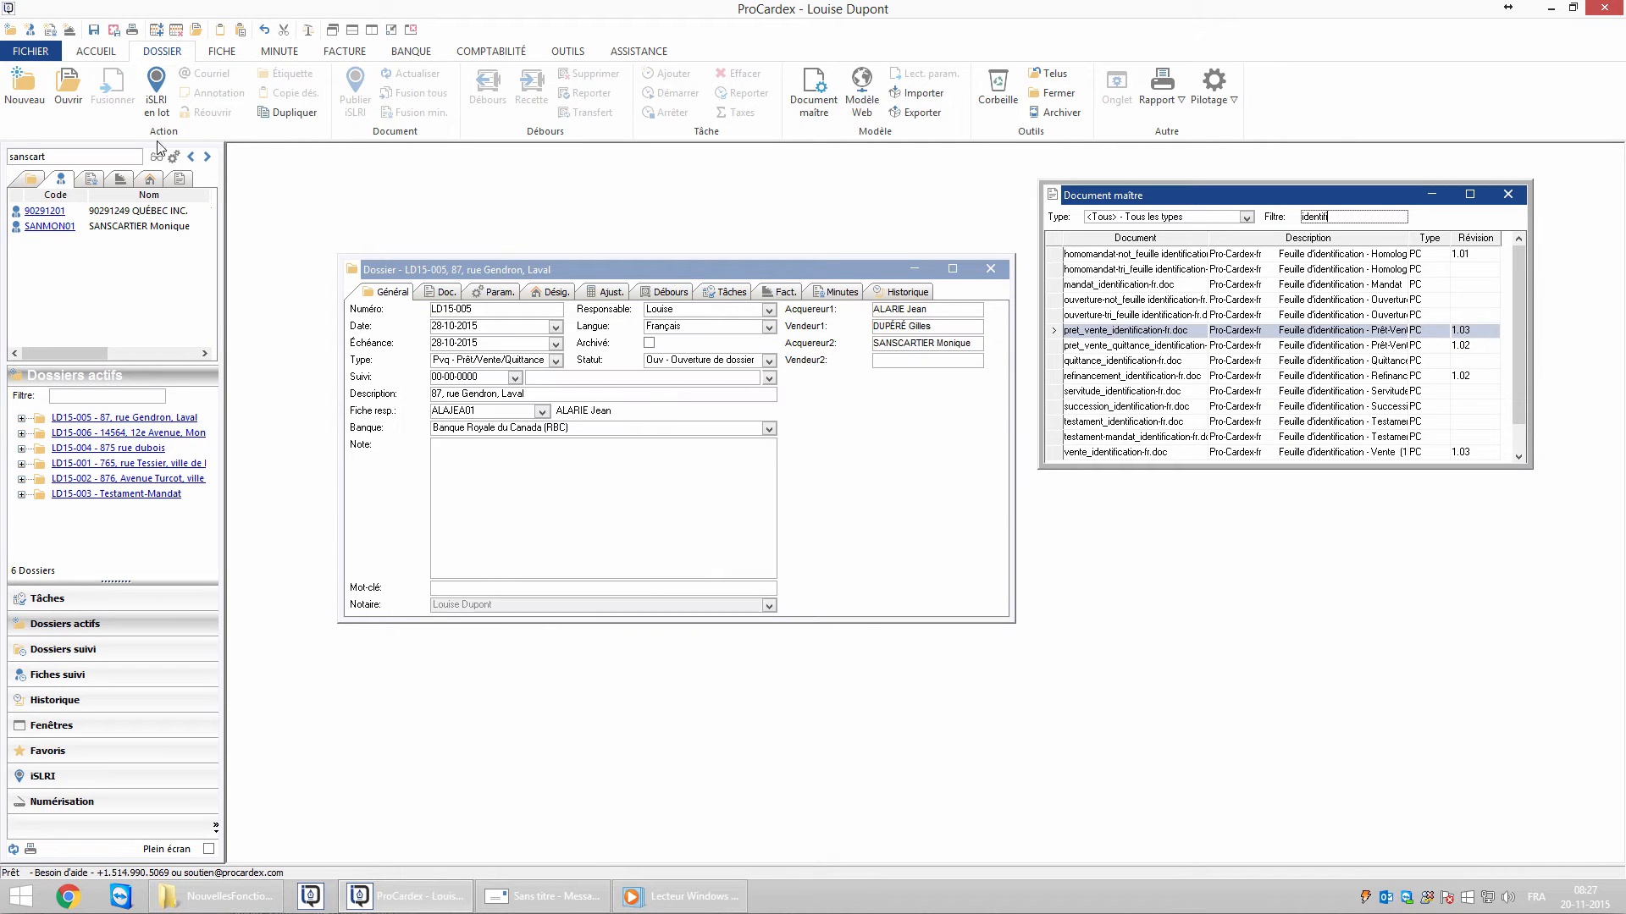
Create a new dossier of type Pvq - Prêt/Vente/Quittance and accept the follow-up prompts for that type.
{"action": "left_click", "coordinate": [26, 89]}
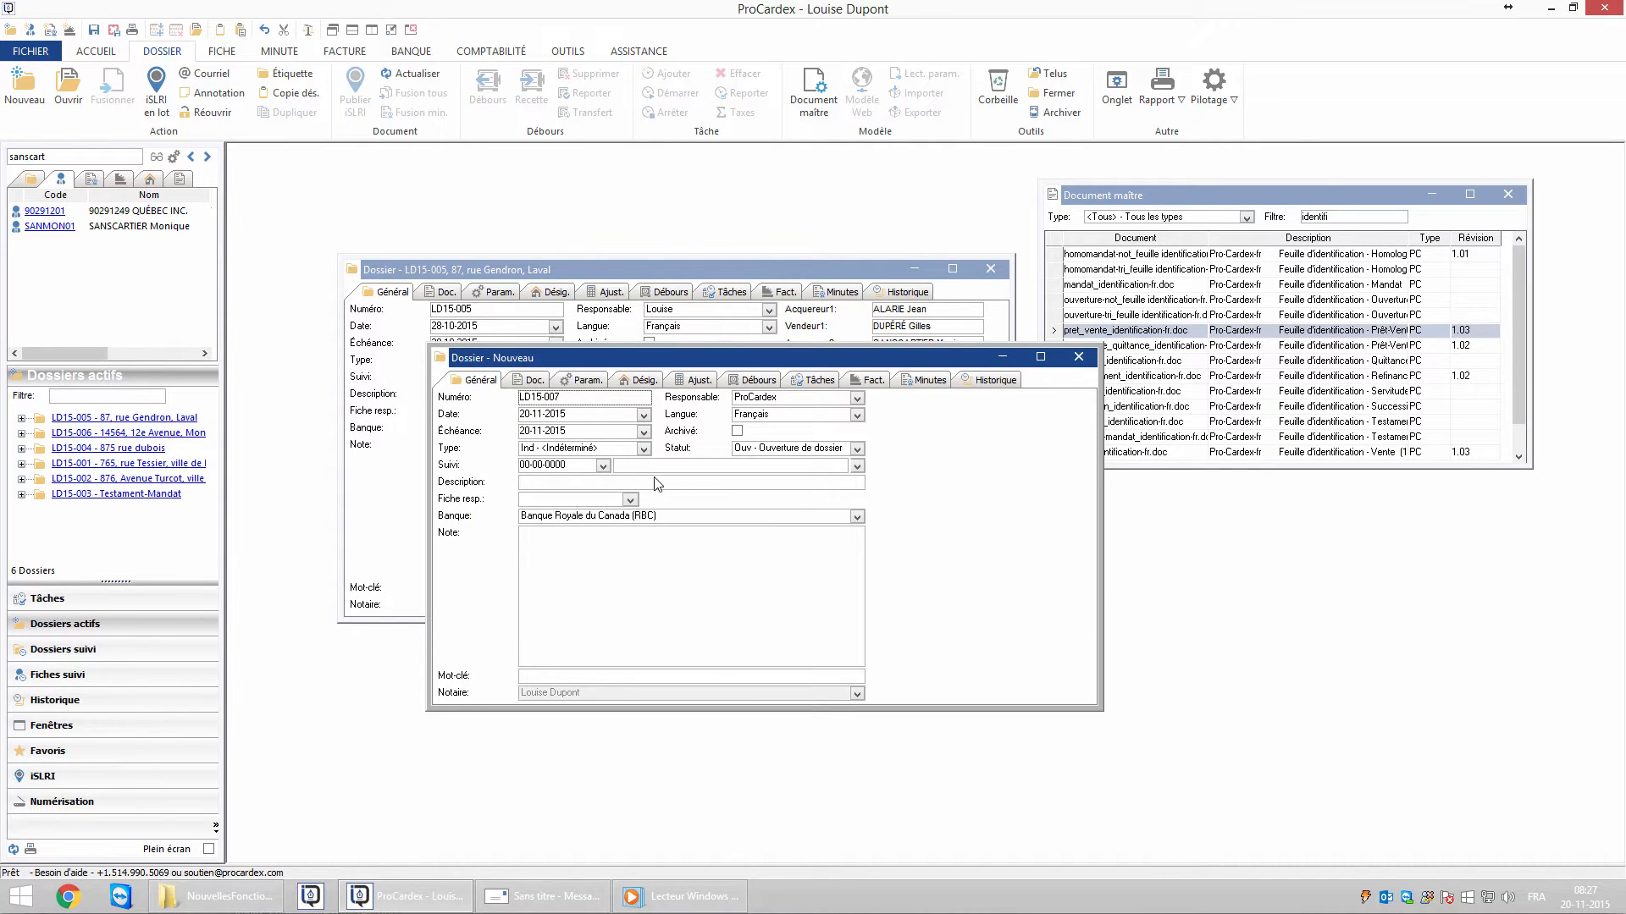
{"action": "left_click", "coordinate": [644, 448]}
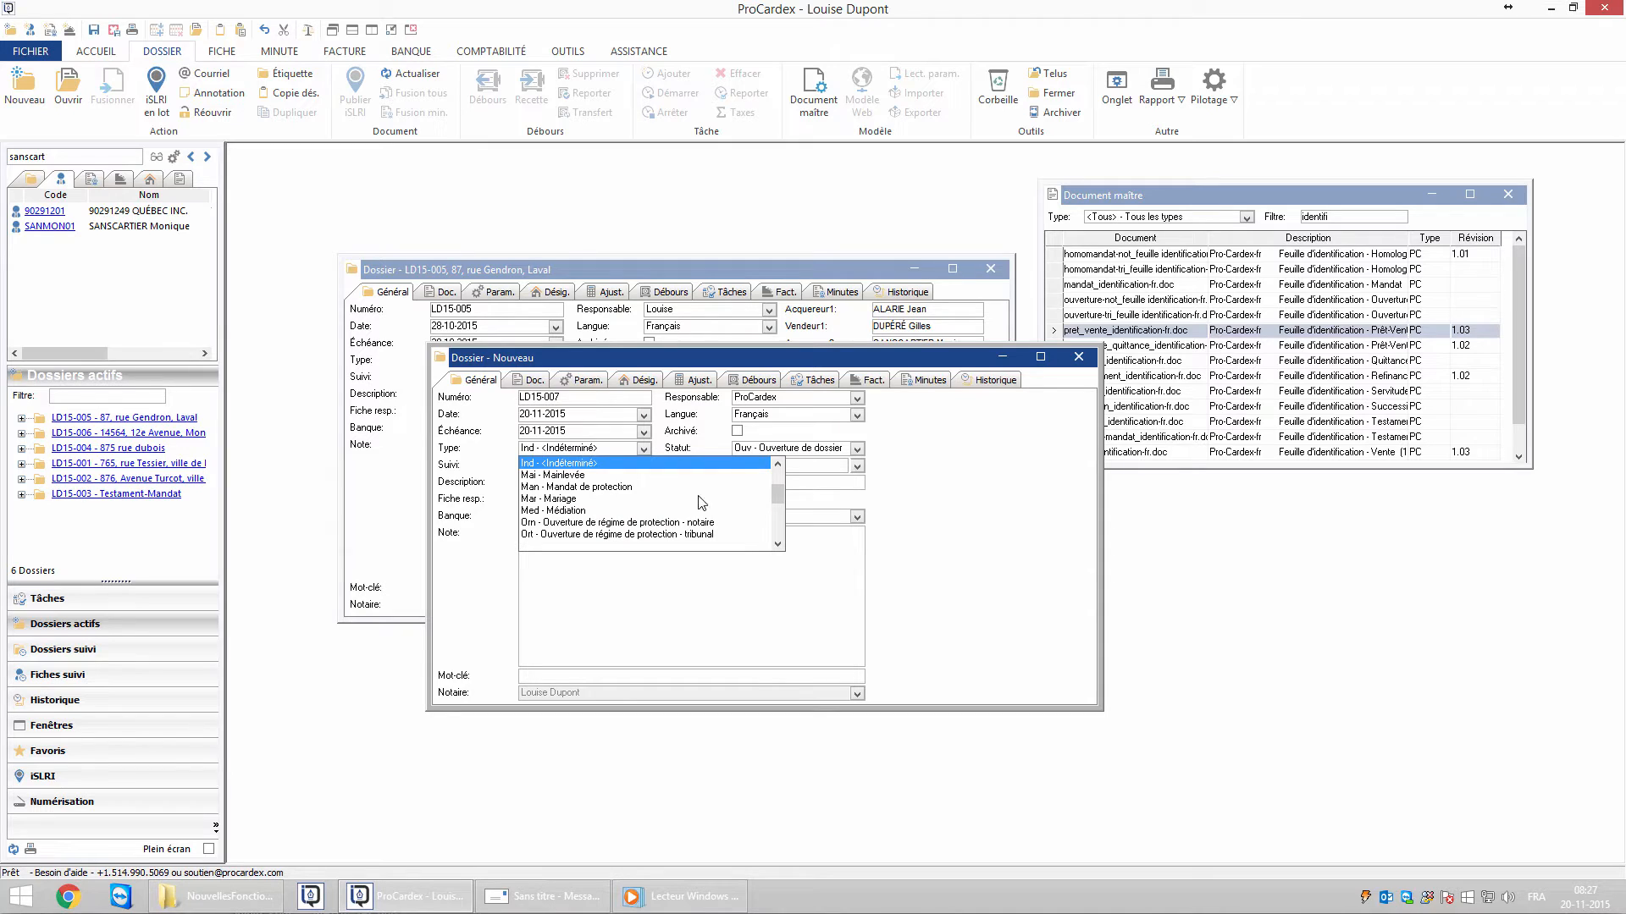
{"action": "left_click", "coordinate": [778, 513]}
{"action": "left_click", "coordinate": [616, 500]}
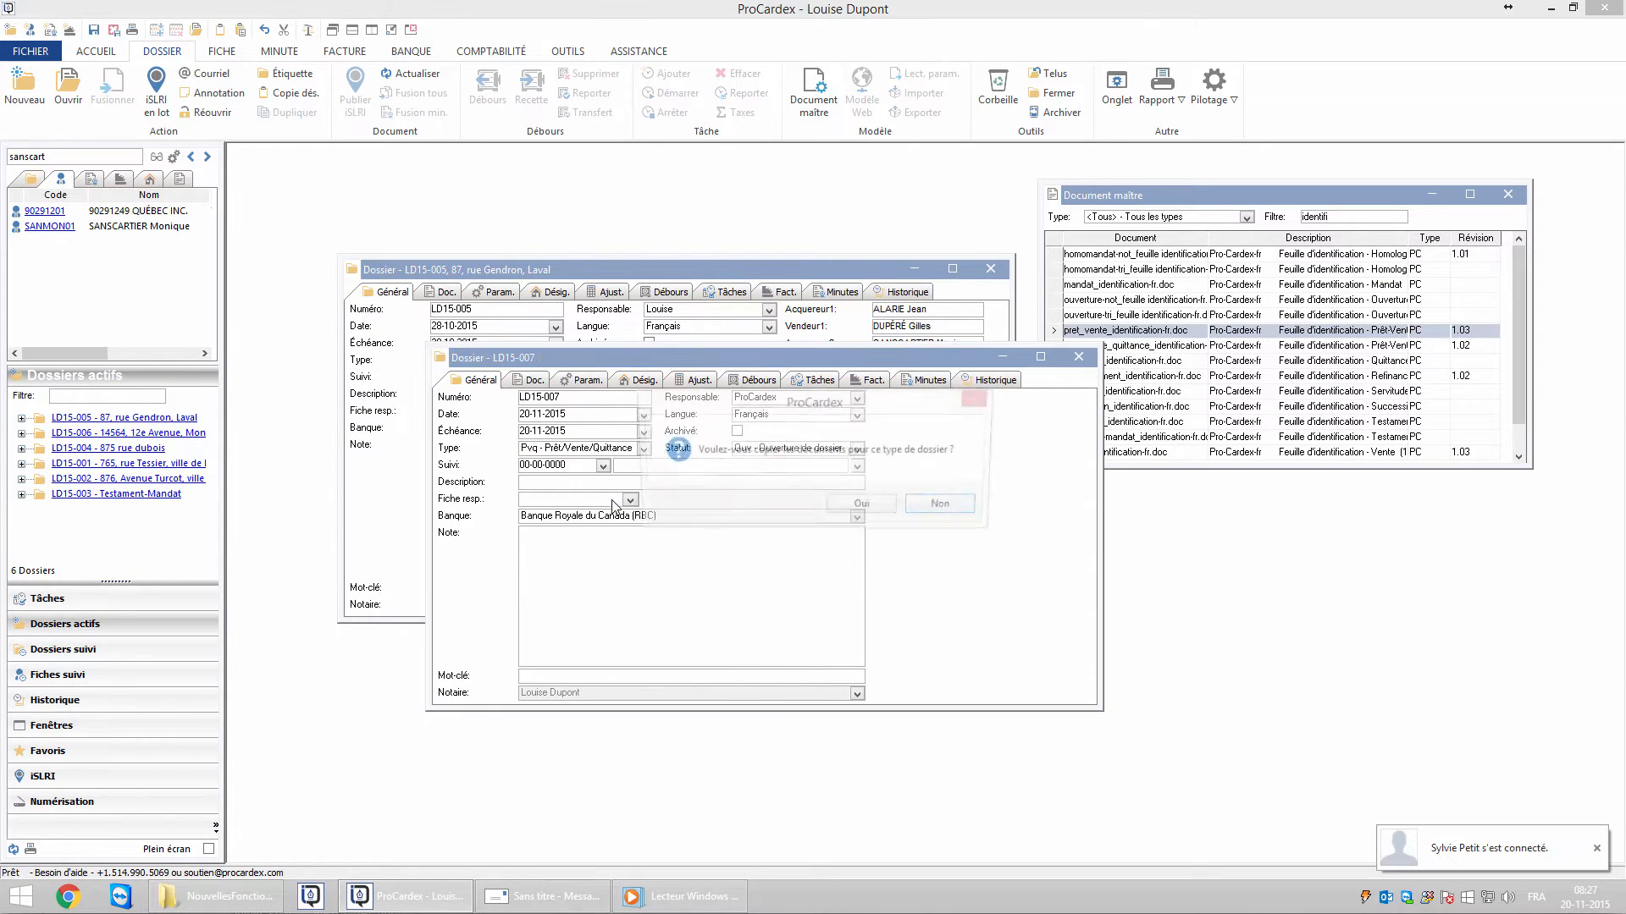
{"action": "left_click", "coordinate": [854, 510]}
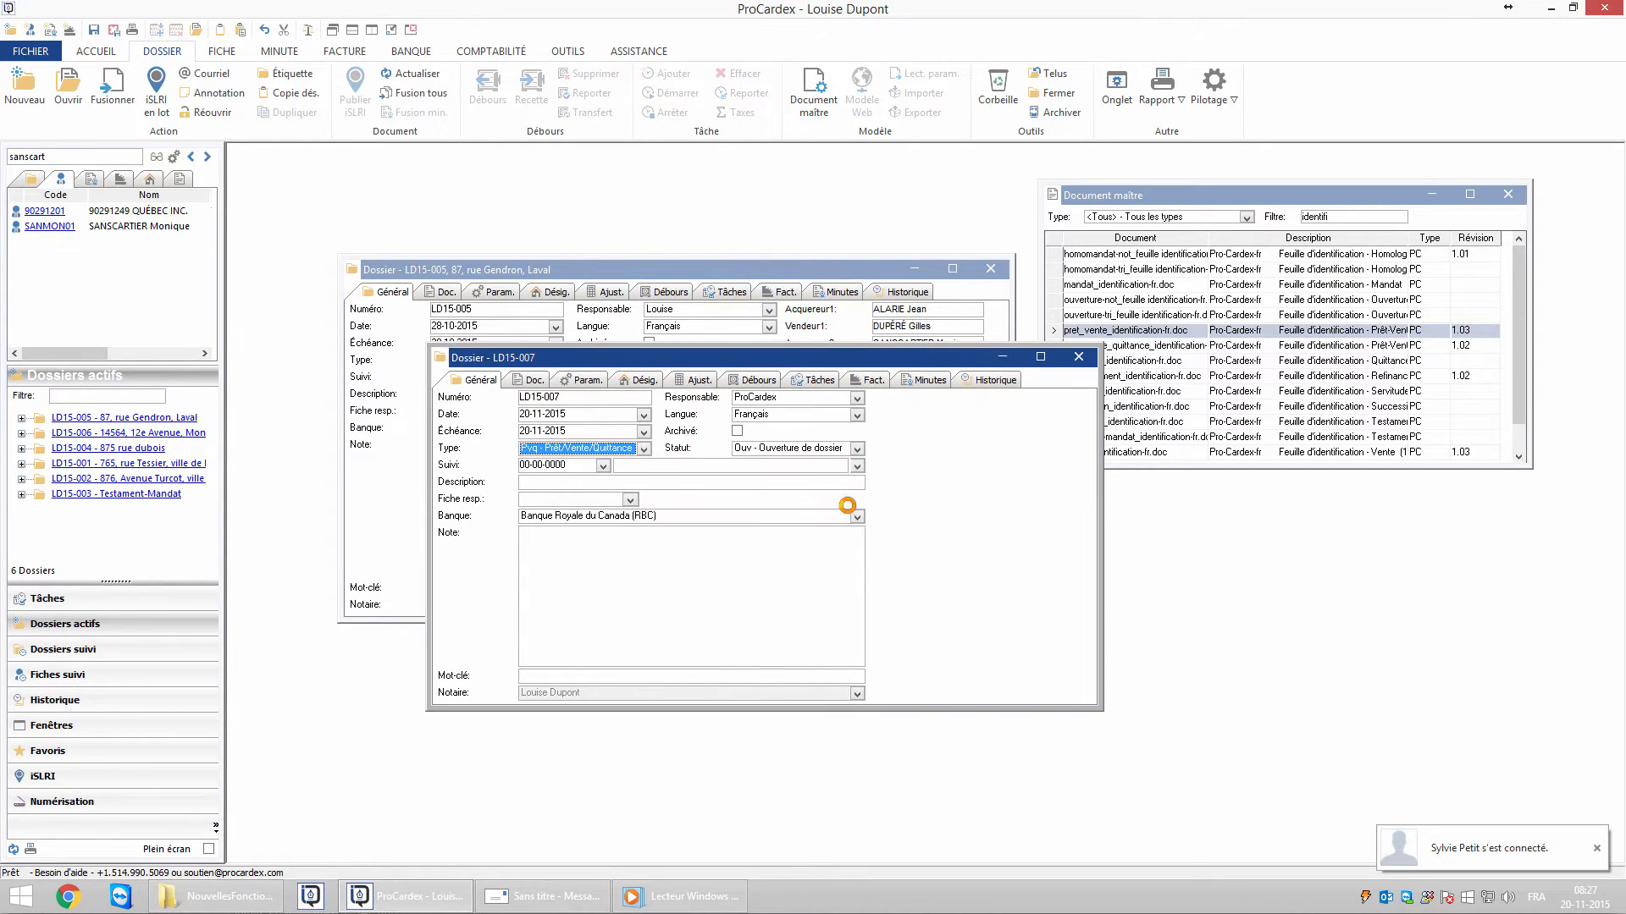
{"action": "left_click", "coordinate": [851, 510]}
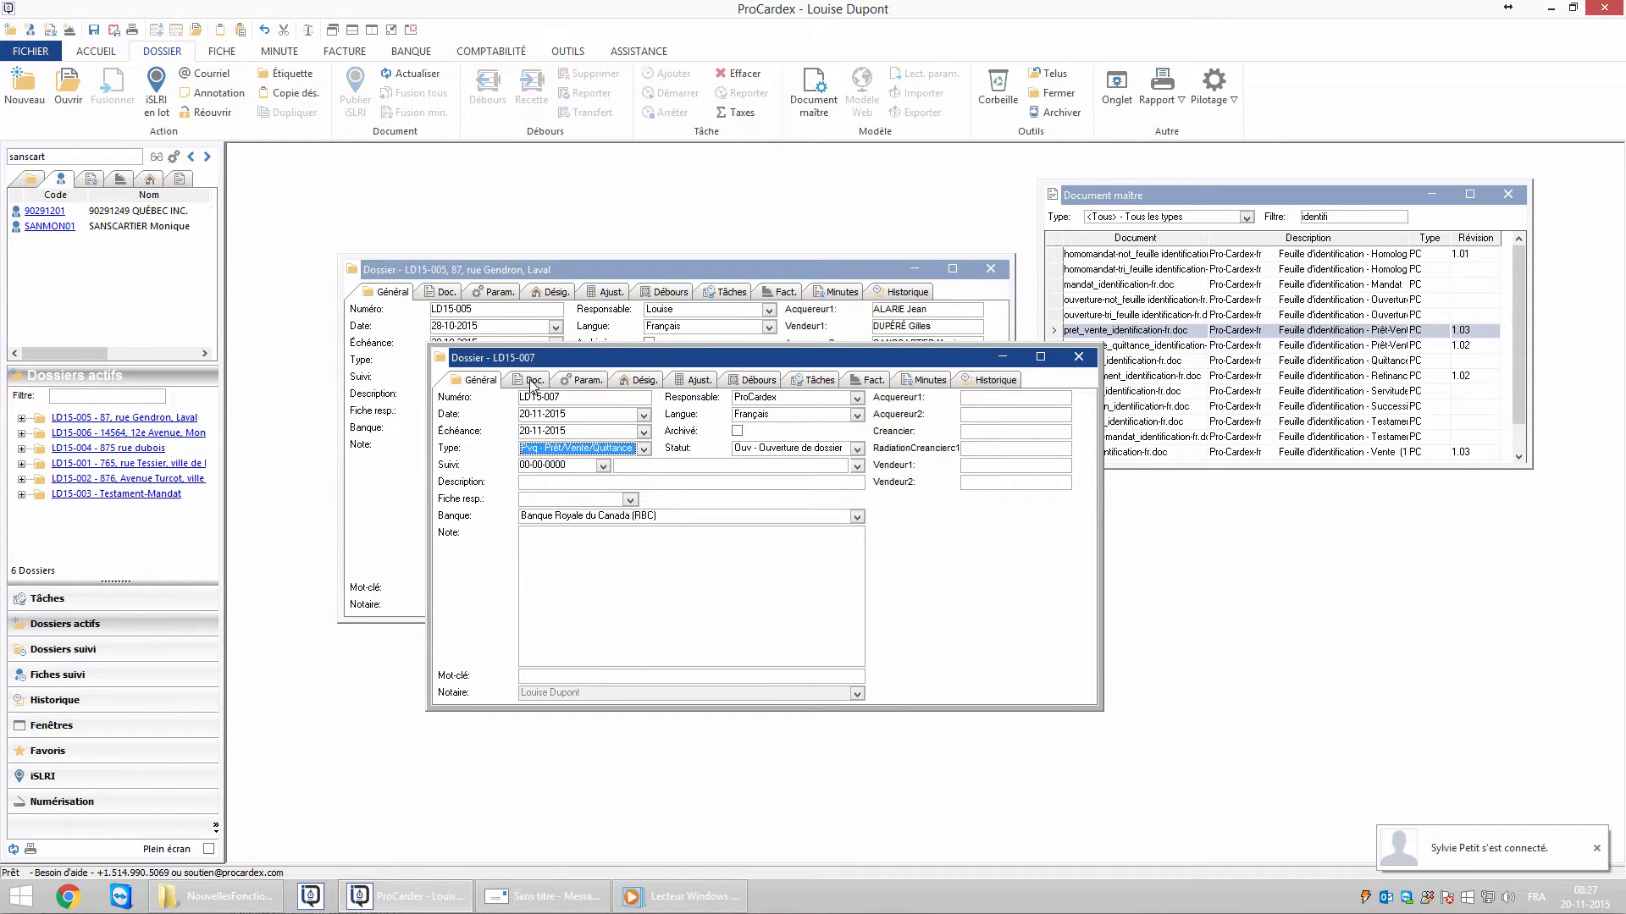
Check the new dossier's parameters and assign the individual's record from the search results to Acquereur2 on its Général page.
{"action": "left_click", "coordinate": [587, 381]}
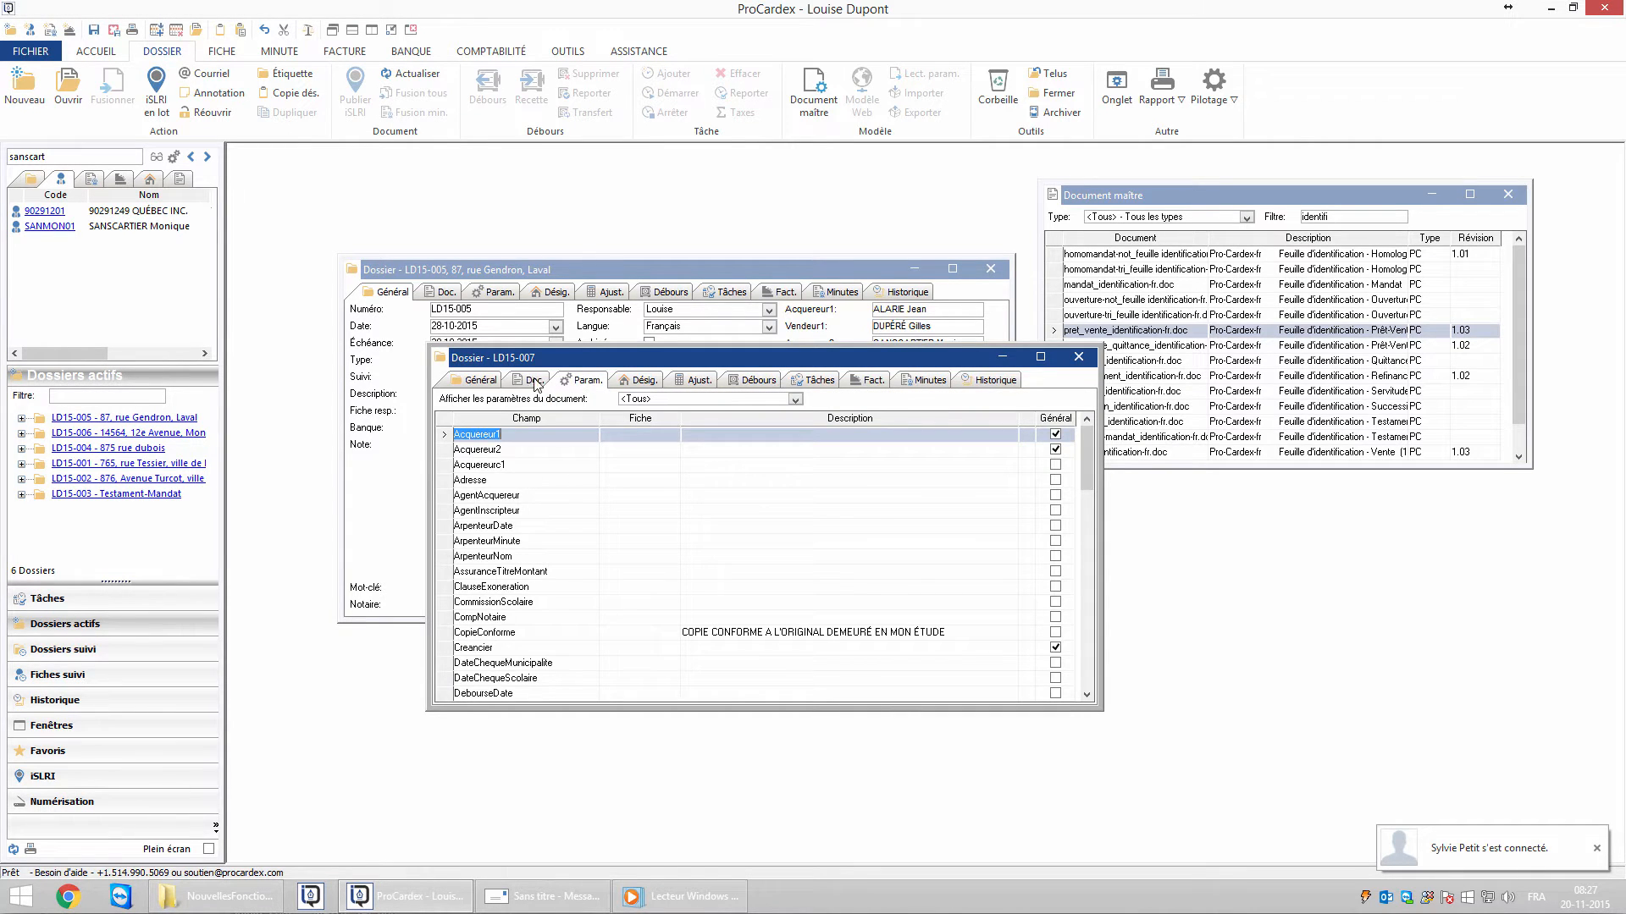
{"action": "left_click", "coordinate": [489, 383]}
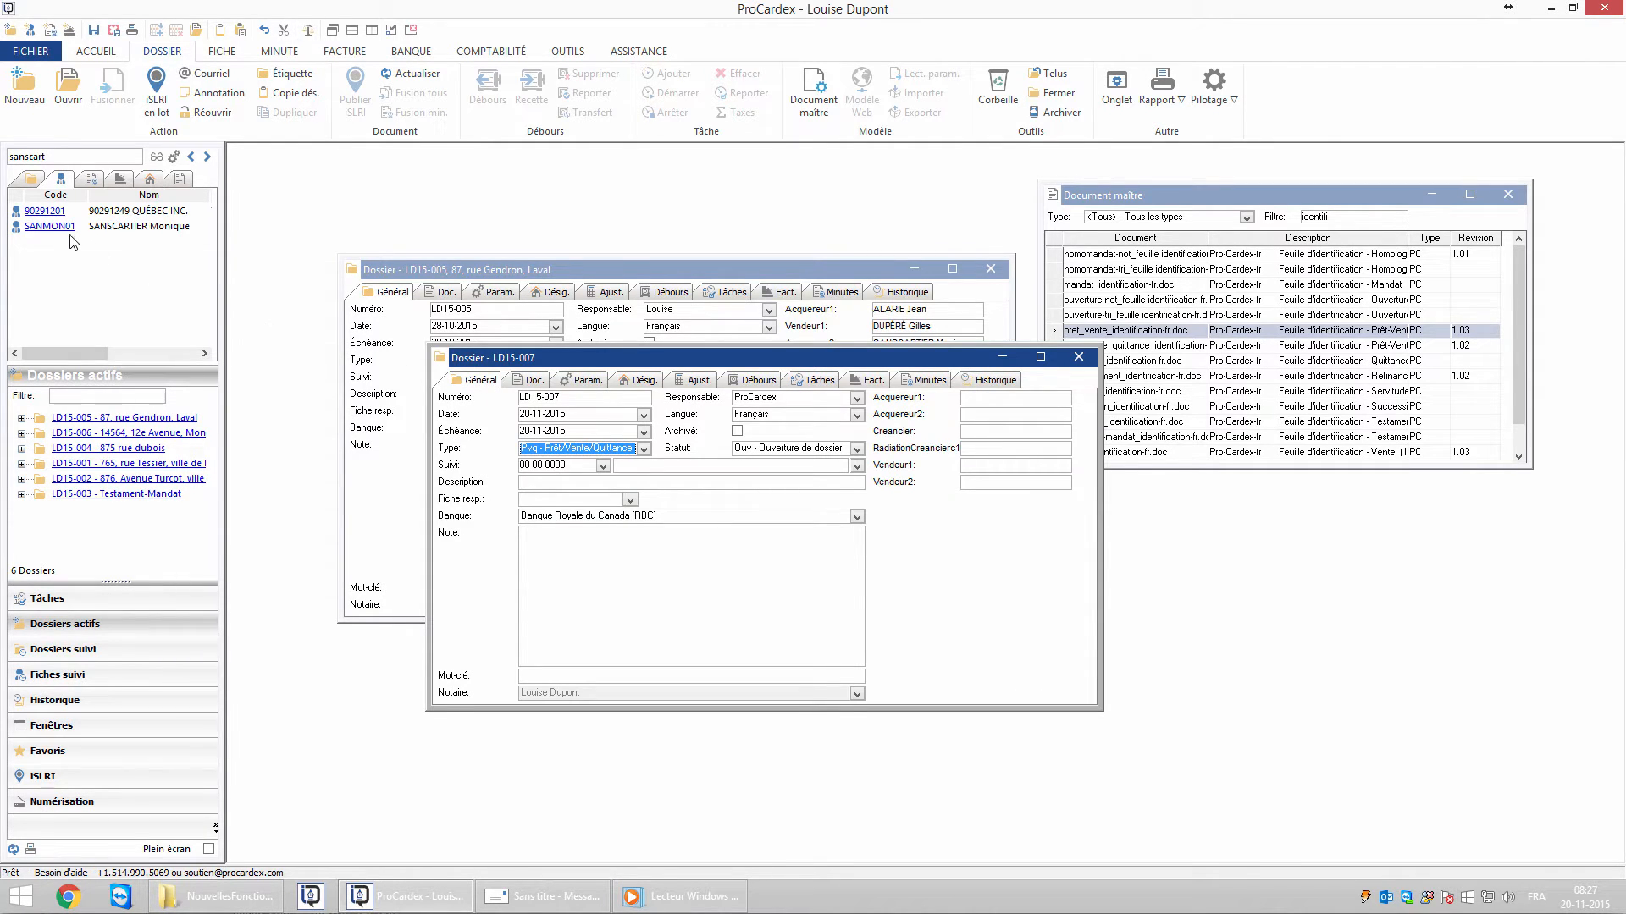
{"action": "left_click_drag", "start_coordinate": [71, 228], "coordinate": [1049, 415]}
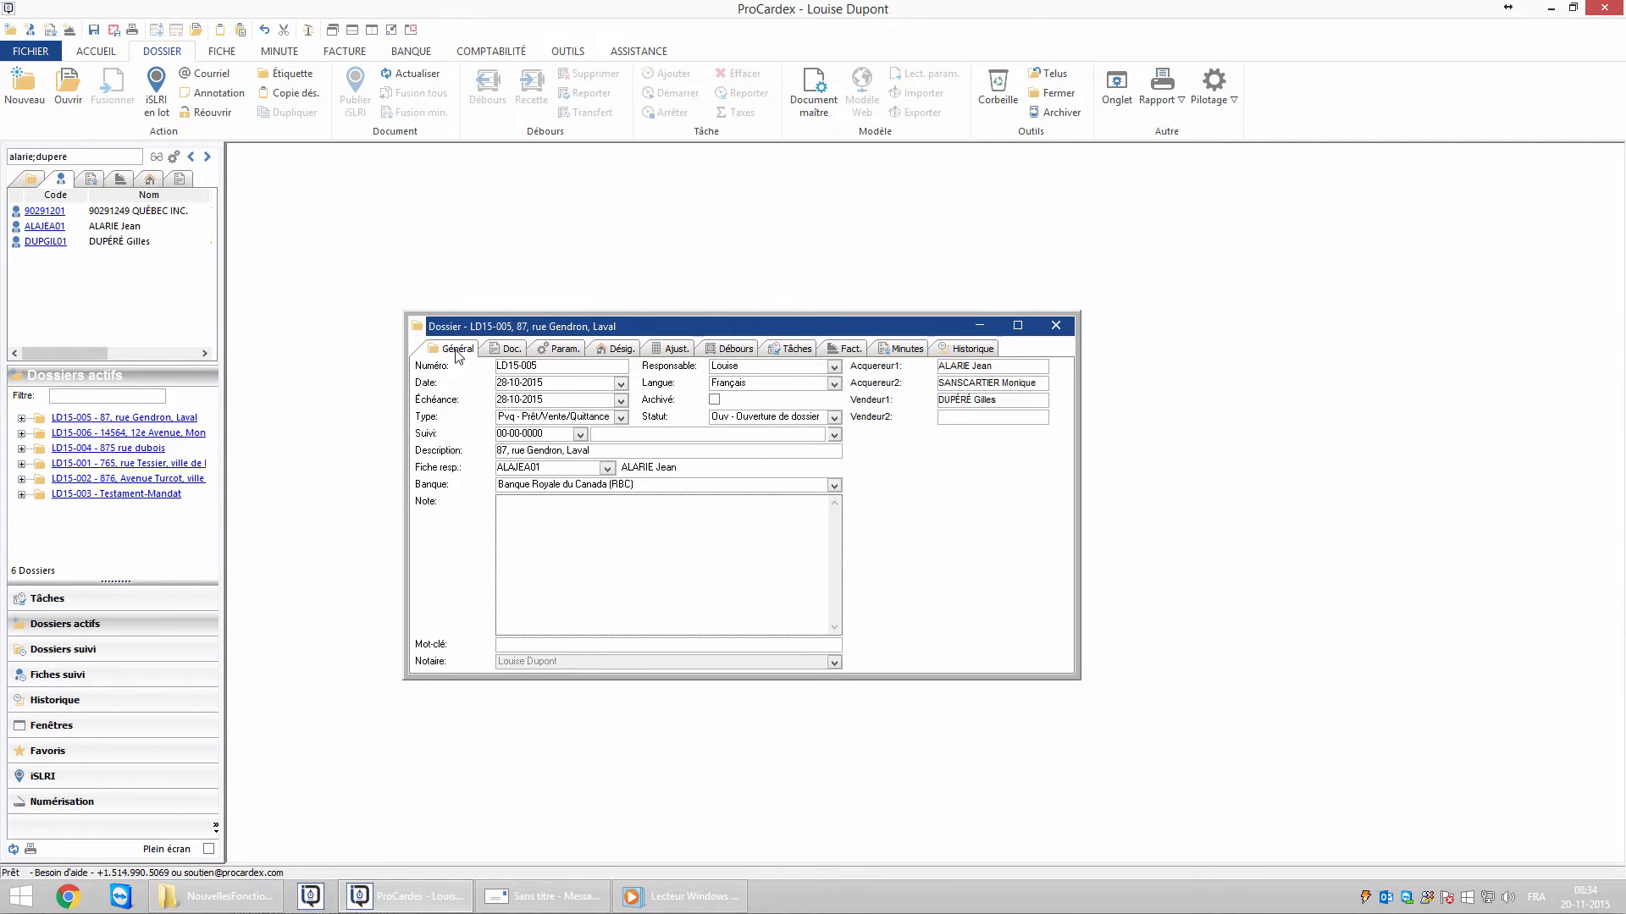
Start a new invoice from the existing Prêt/Vente/Quittance dossier and discard it without saving.
{"action": "left_click", "coordinate": [526, 513]}
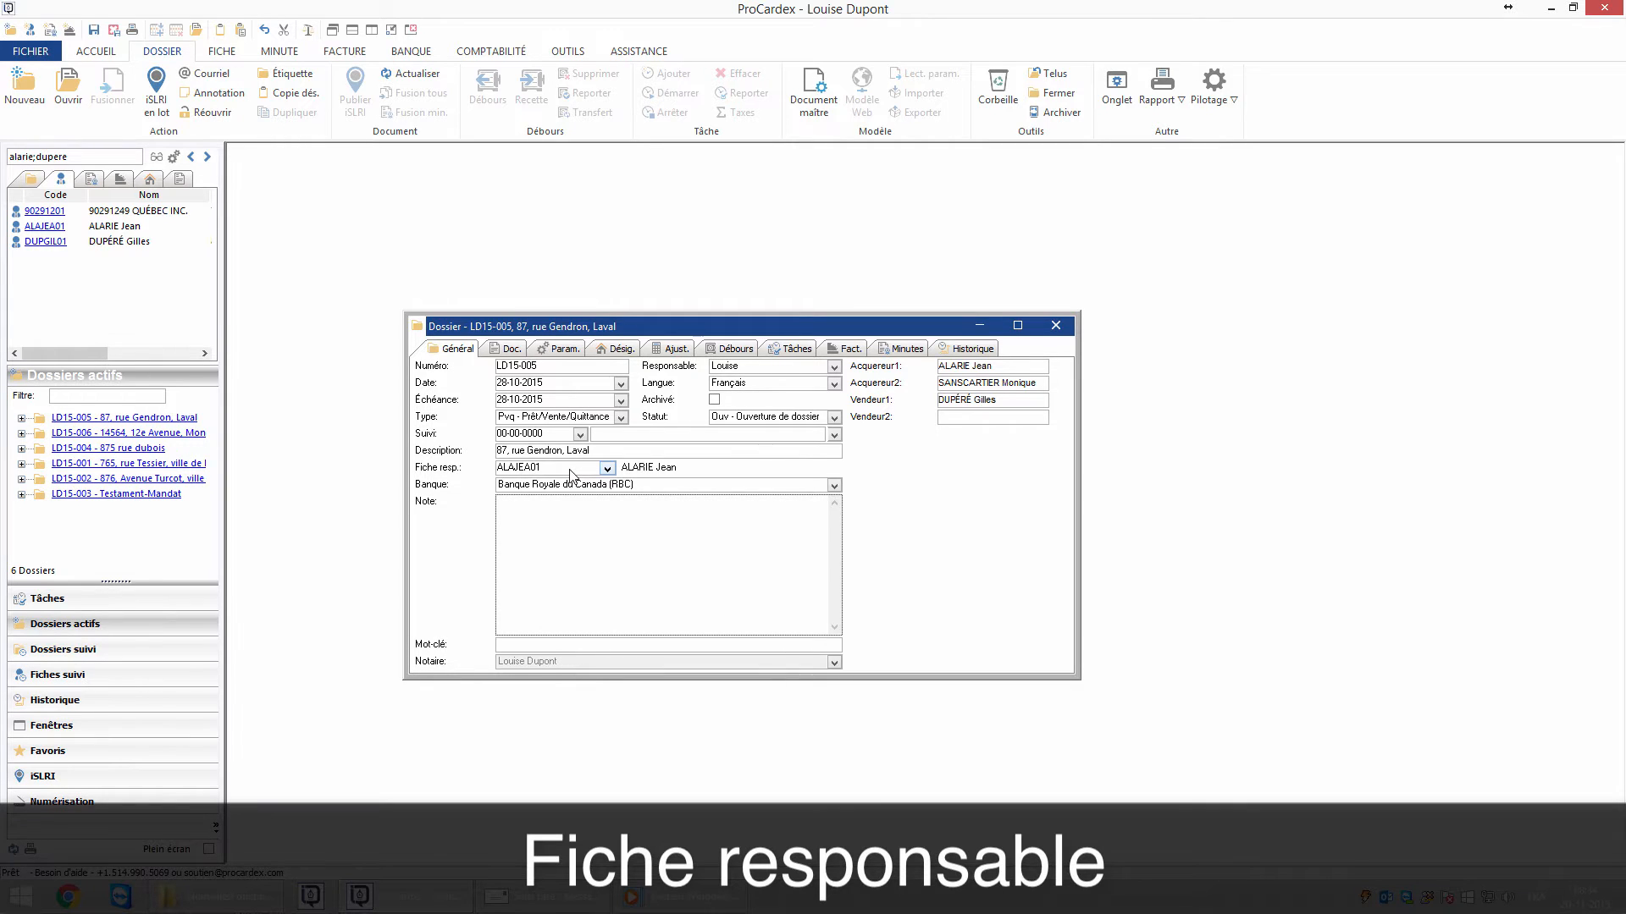
{"action": "left_click", "coordinate": [843, 349]}
{"action": "right_click", "coordinate": [618, 442]}
{"action": "left_click", "coordinate": [655, 537]}
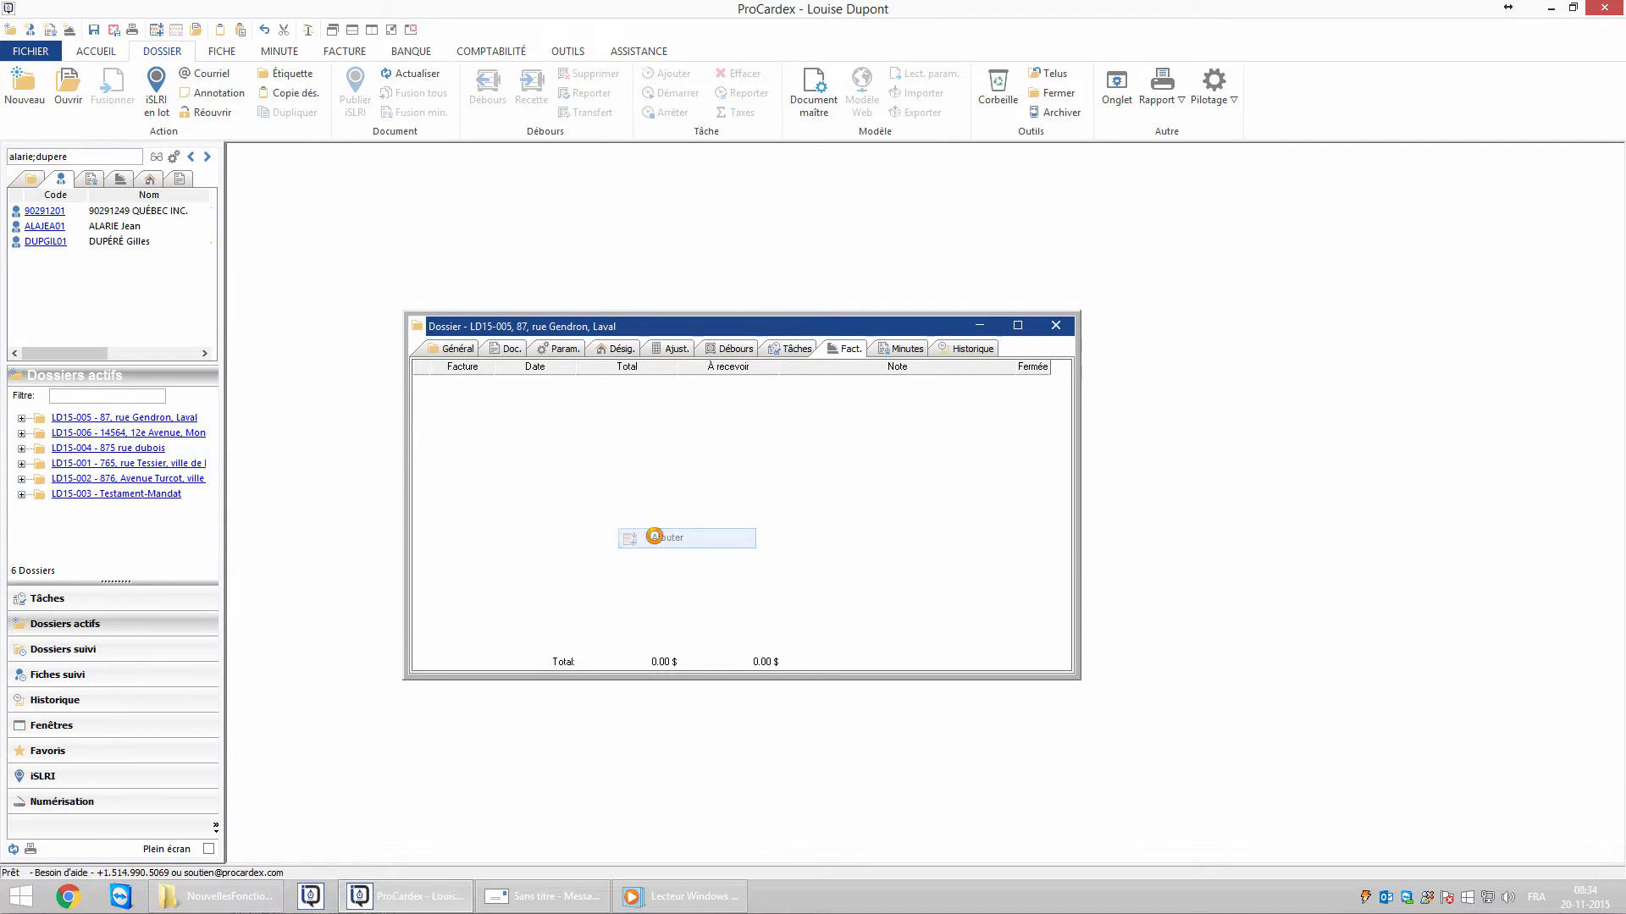
{"action": "left_click", "coordinate": [881, 158]}
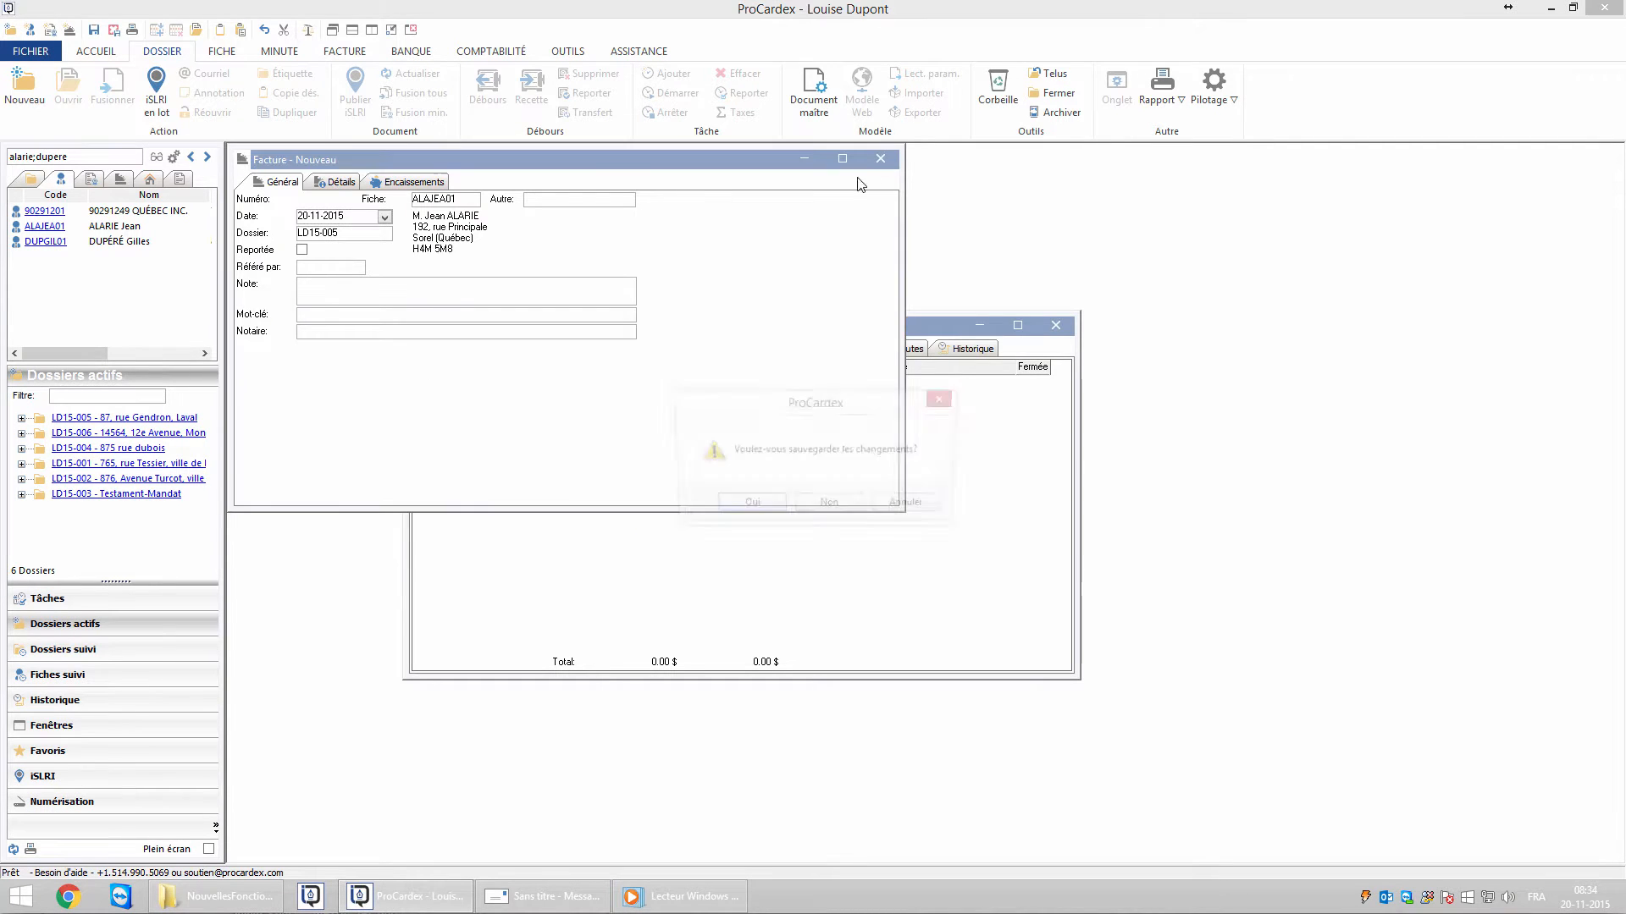
{"action": "left_click", "coordinate": [821, 502]}
Review the dossier's parameters and assign the first acquirer's record as the Fiche fidéi. in its disbursements.
{"action": "left_click", "coordinate": [564, 349]}
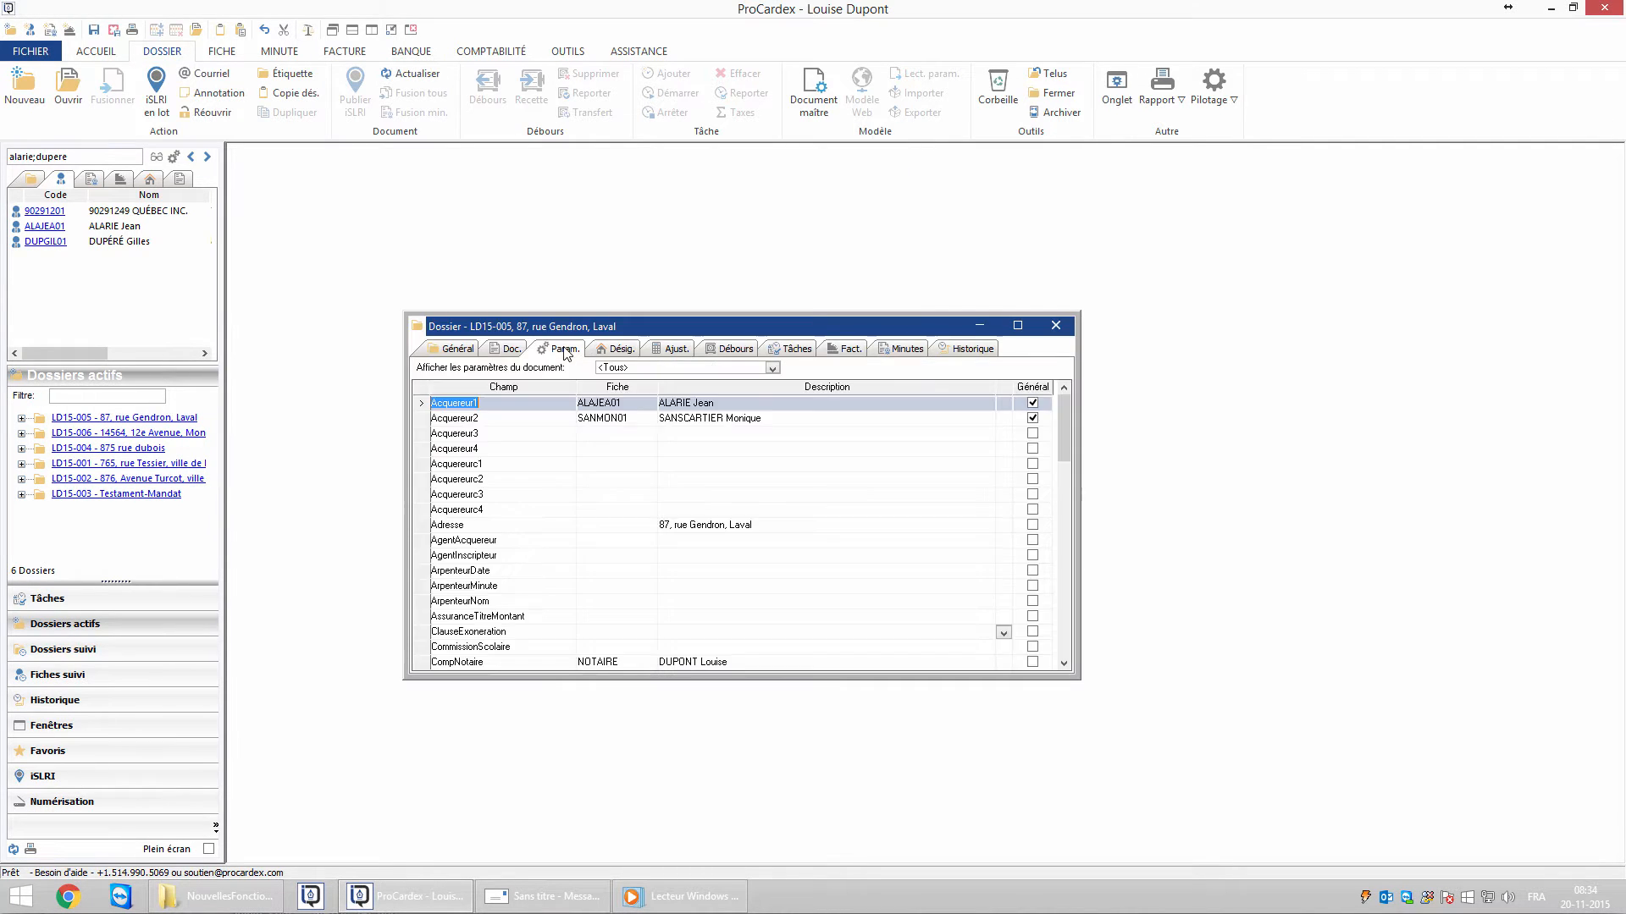
{"action": "left_click", "coordinate": [457, 350]}
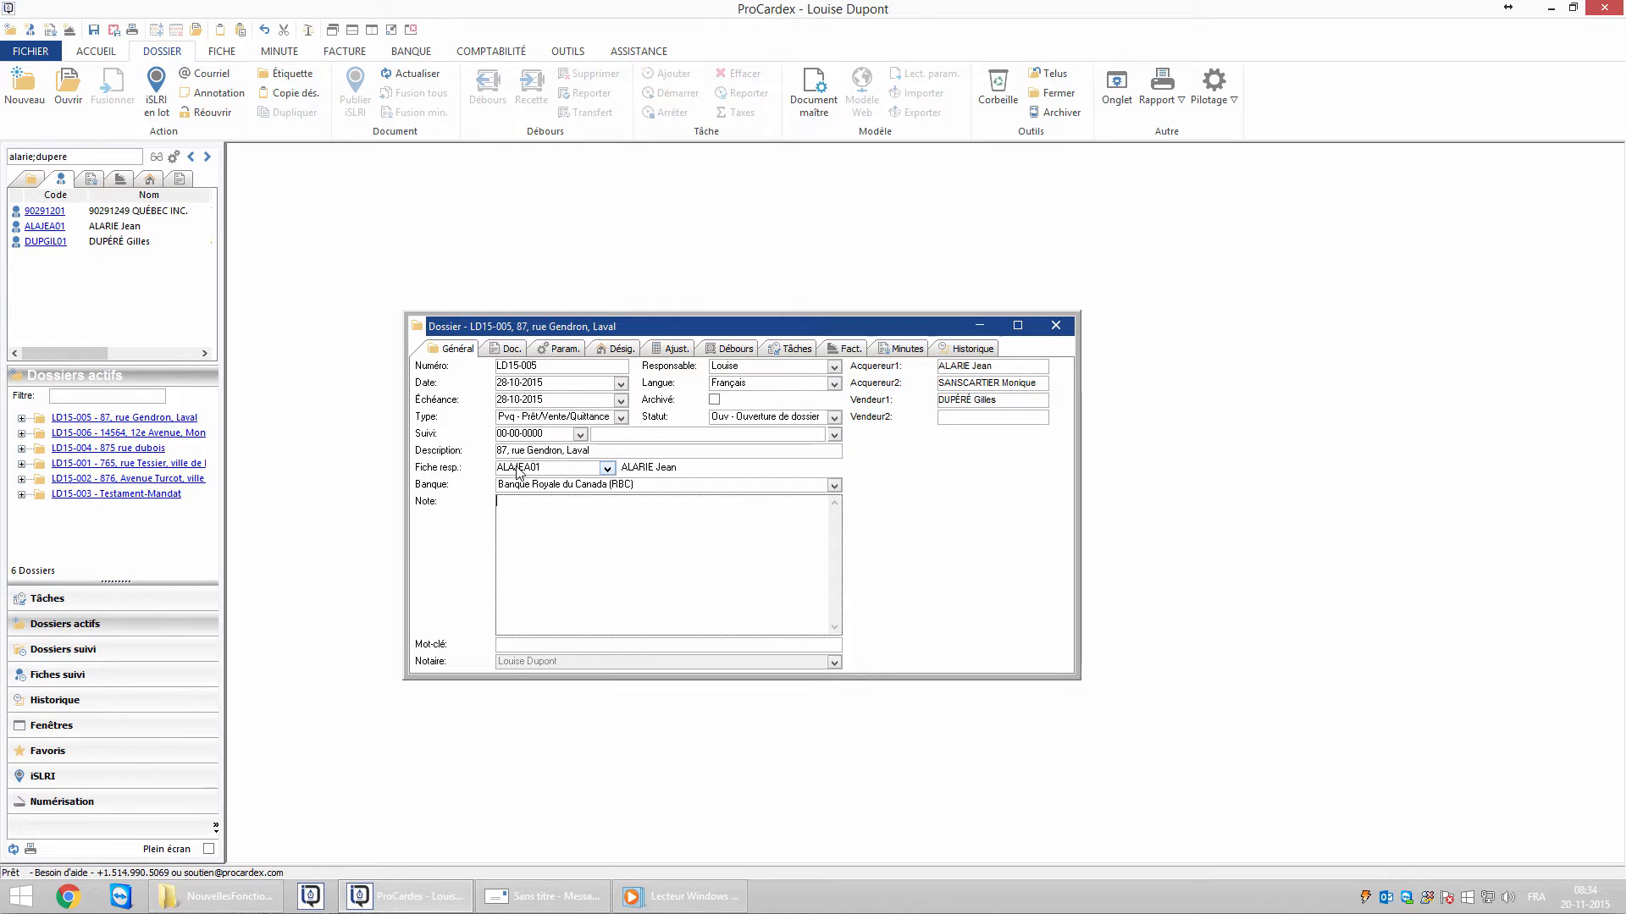
{"action": "left_click", "coordinate": [730, 349]}
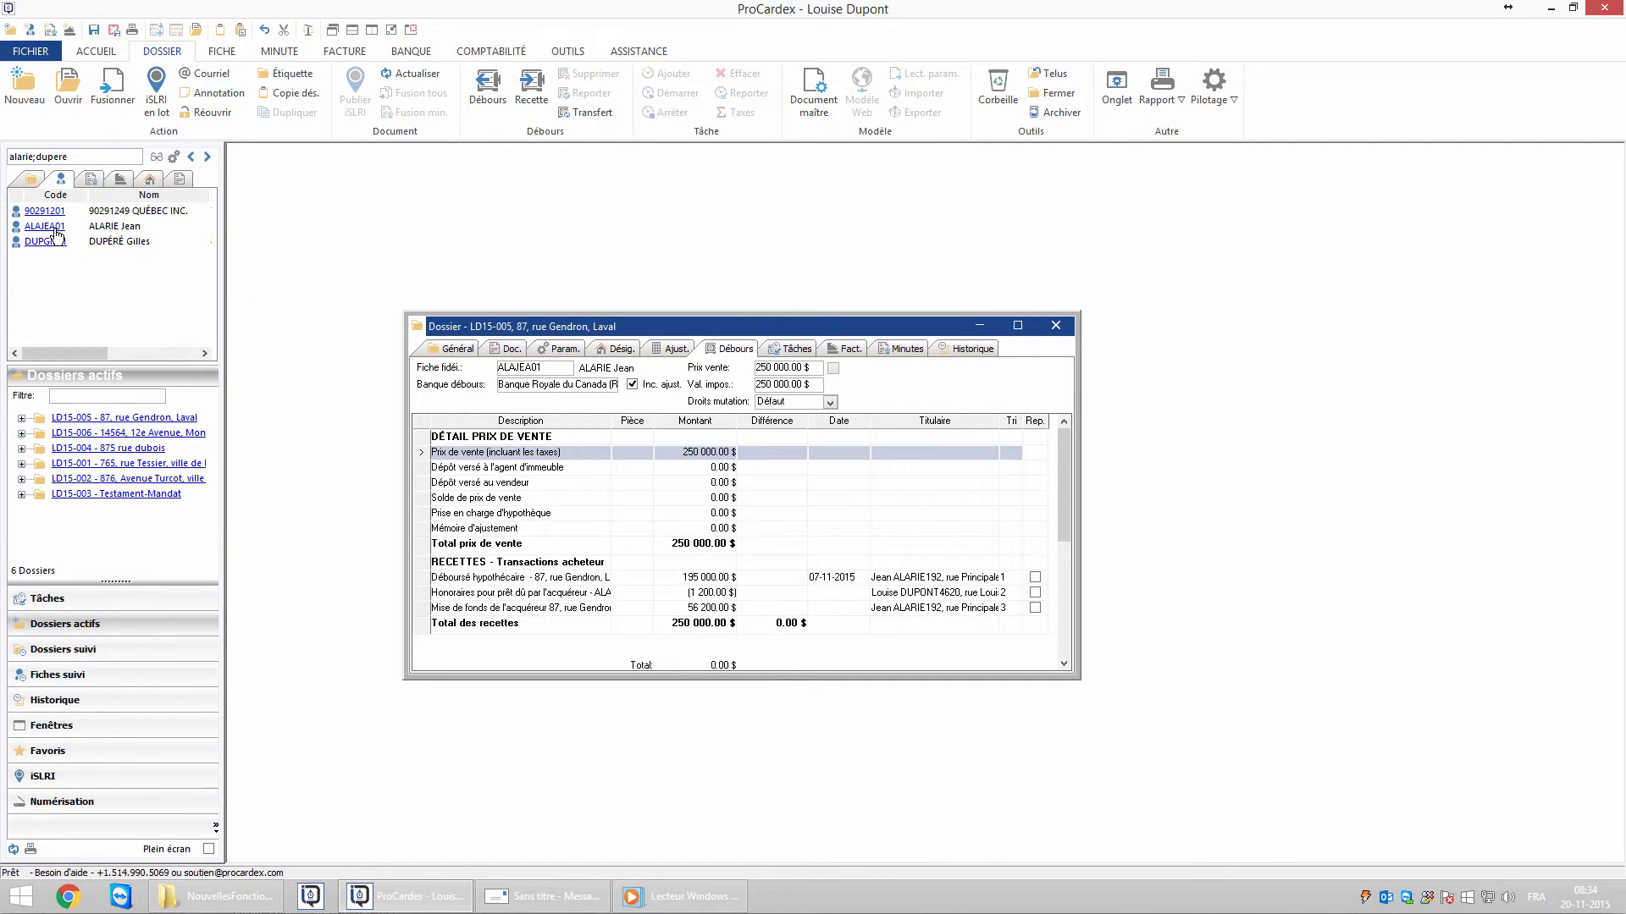
{"action": "left_click_drag", "start_coordinate": [56, 229], "coordinate": [531, 368]}
{"action": "left_click", "coordinate": [460, 351]}
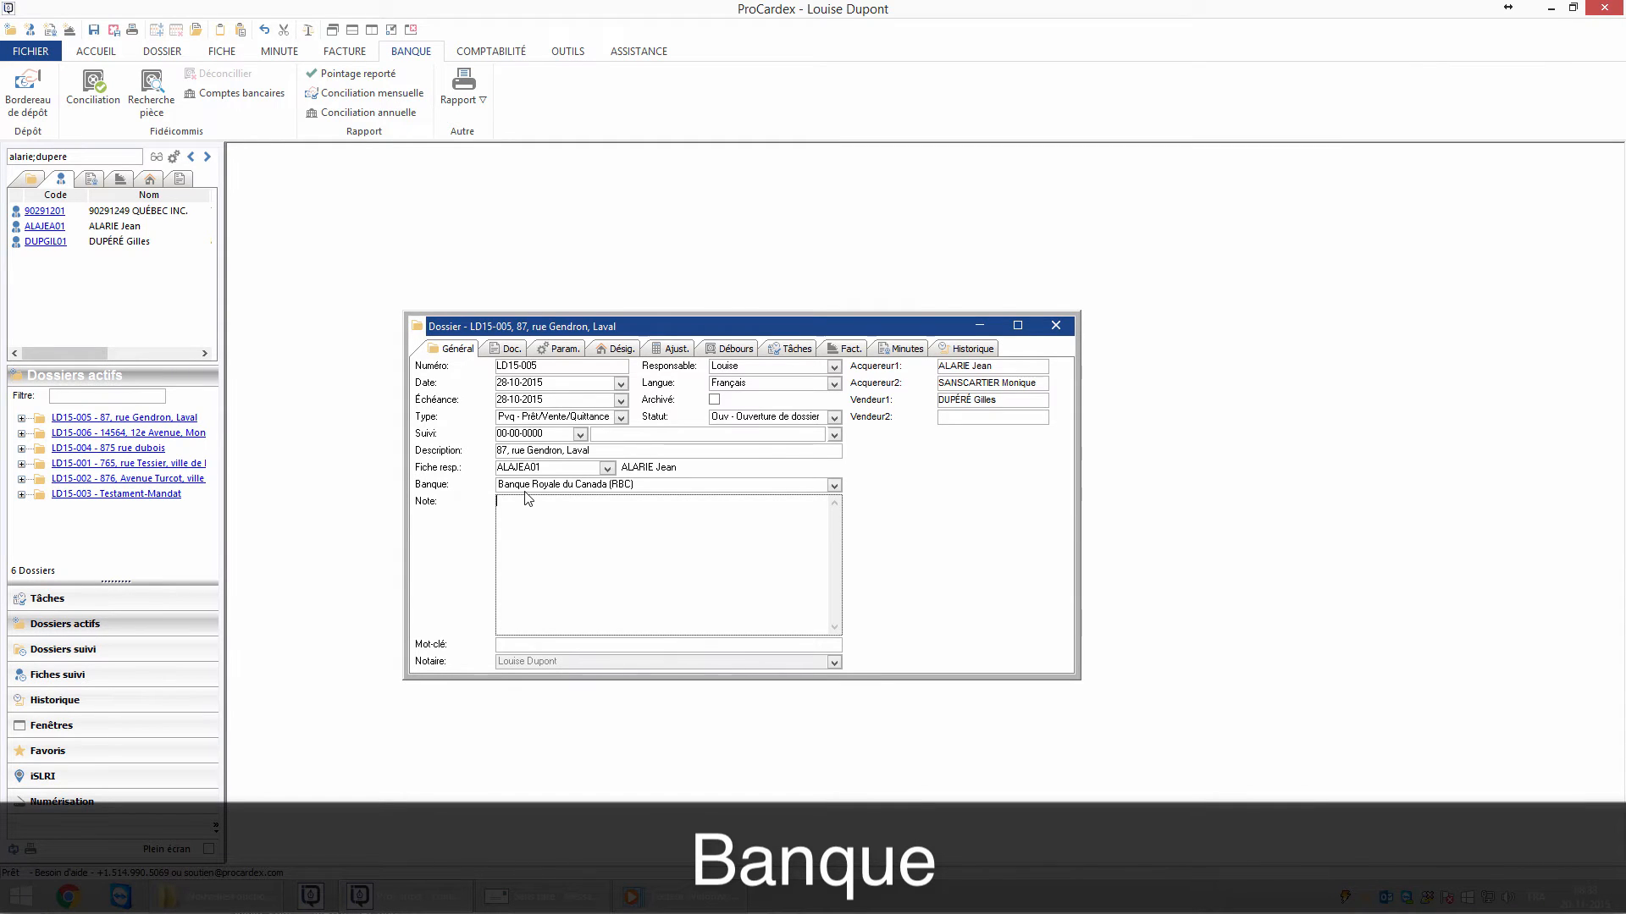
Check the default bank account in the Fidéicommis configuration and the bank choices available for the dossier.
{"action": "left_click", "coordinate": [30, 51]}
{"action": "left_click", "coordinate": [265, 315]}
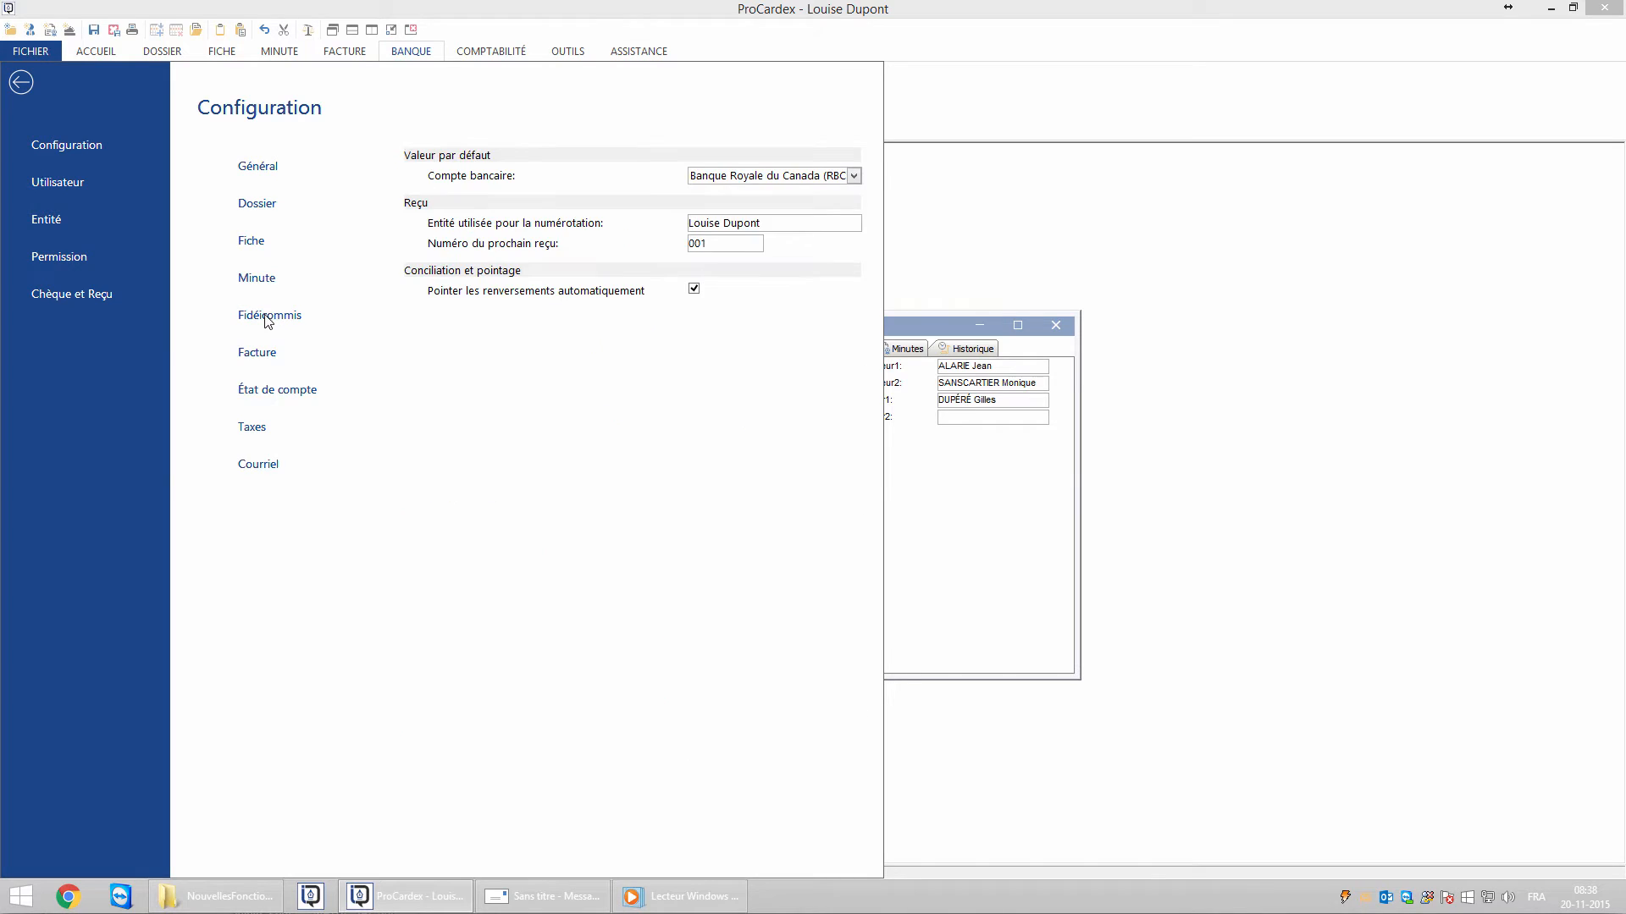
{"action": "left_click", "coordinate": [21, 83]}
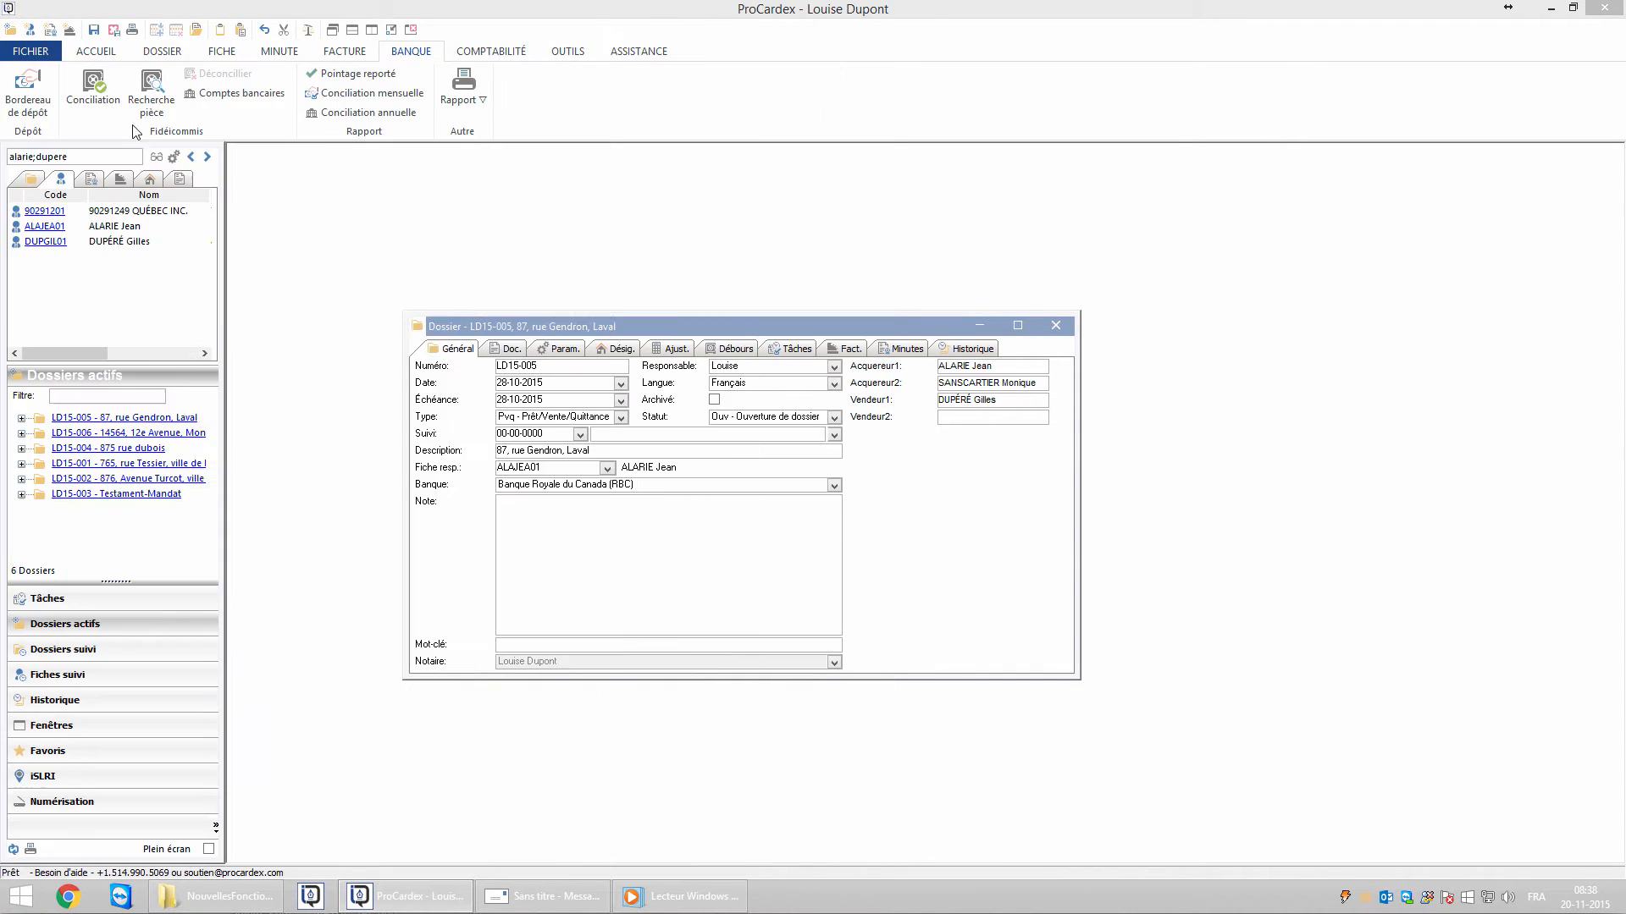
{"action": "left_click", "coordinate": [834, 486]}
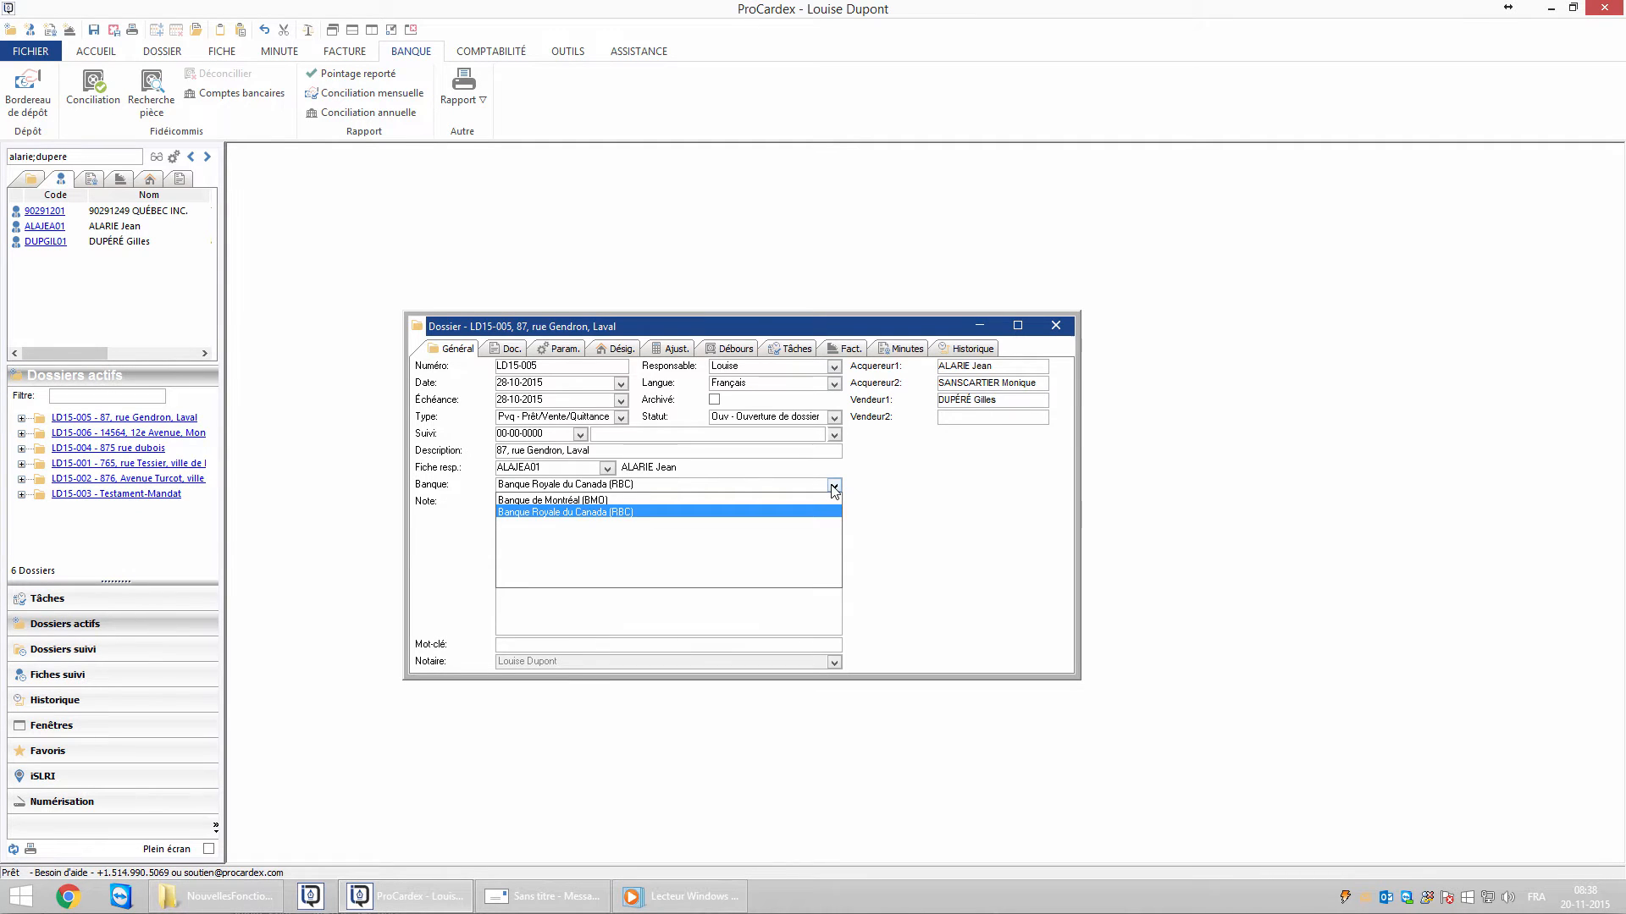
{"action": "left_click", "coordinate": [899, 487]}
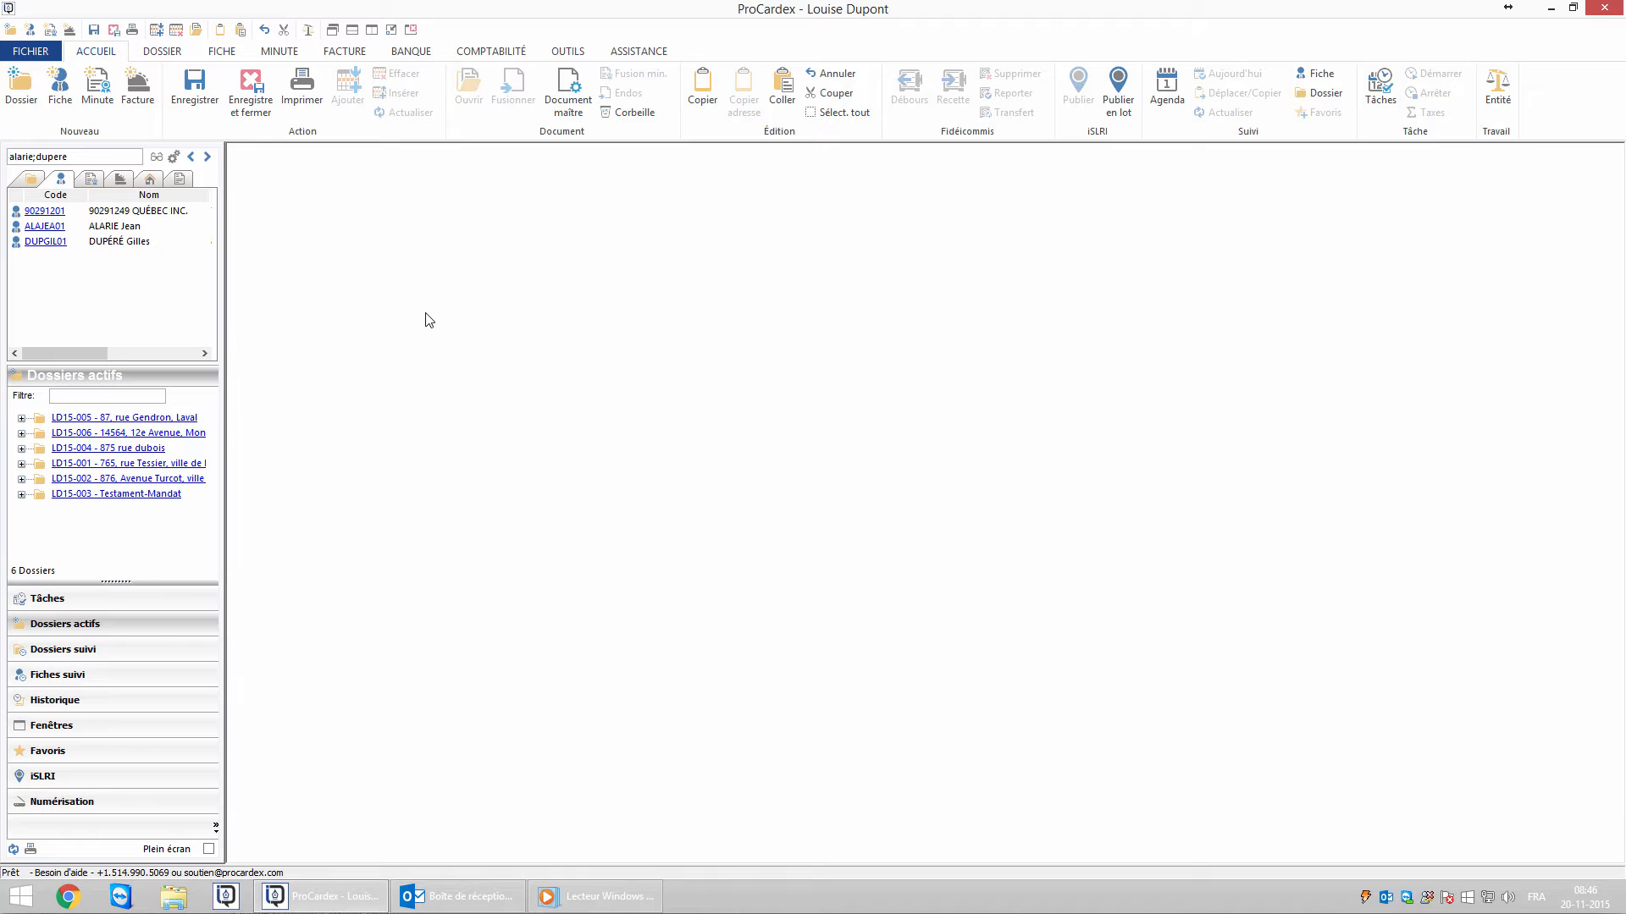
Look up the Microsoft Outlook tool in ProCardex and switch to the Outlook inbox.
{"action": "left_click", "coordinate": [576, 53]}
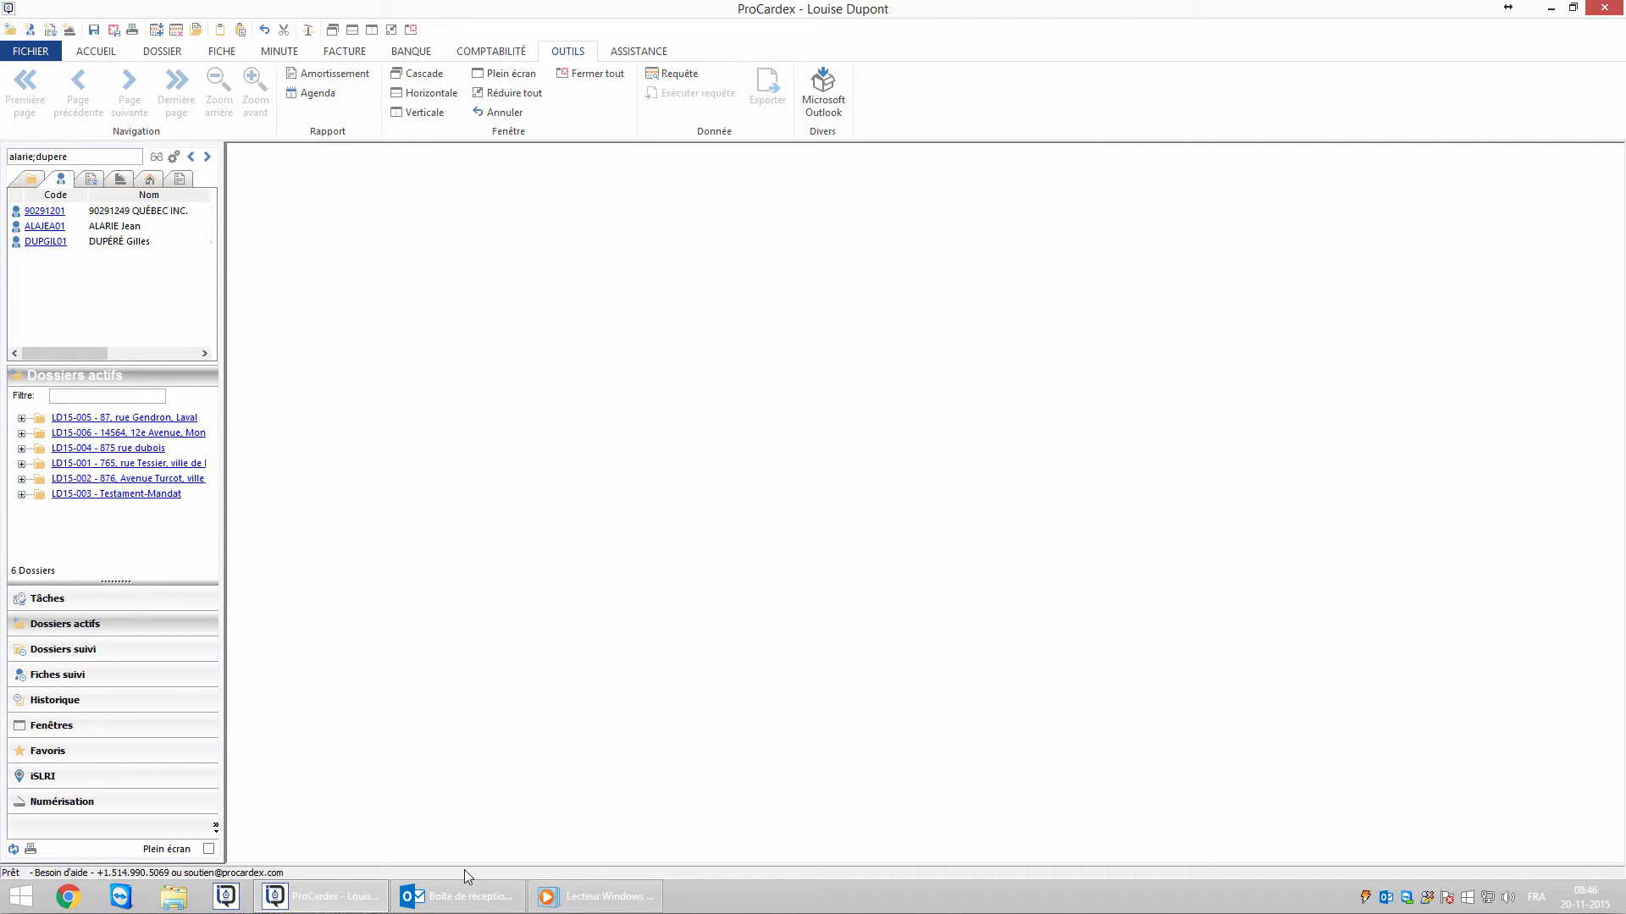
{"action": "left_click", "coordinate": [465, 899]}
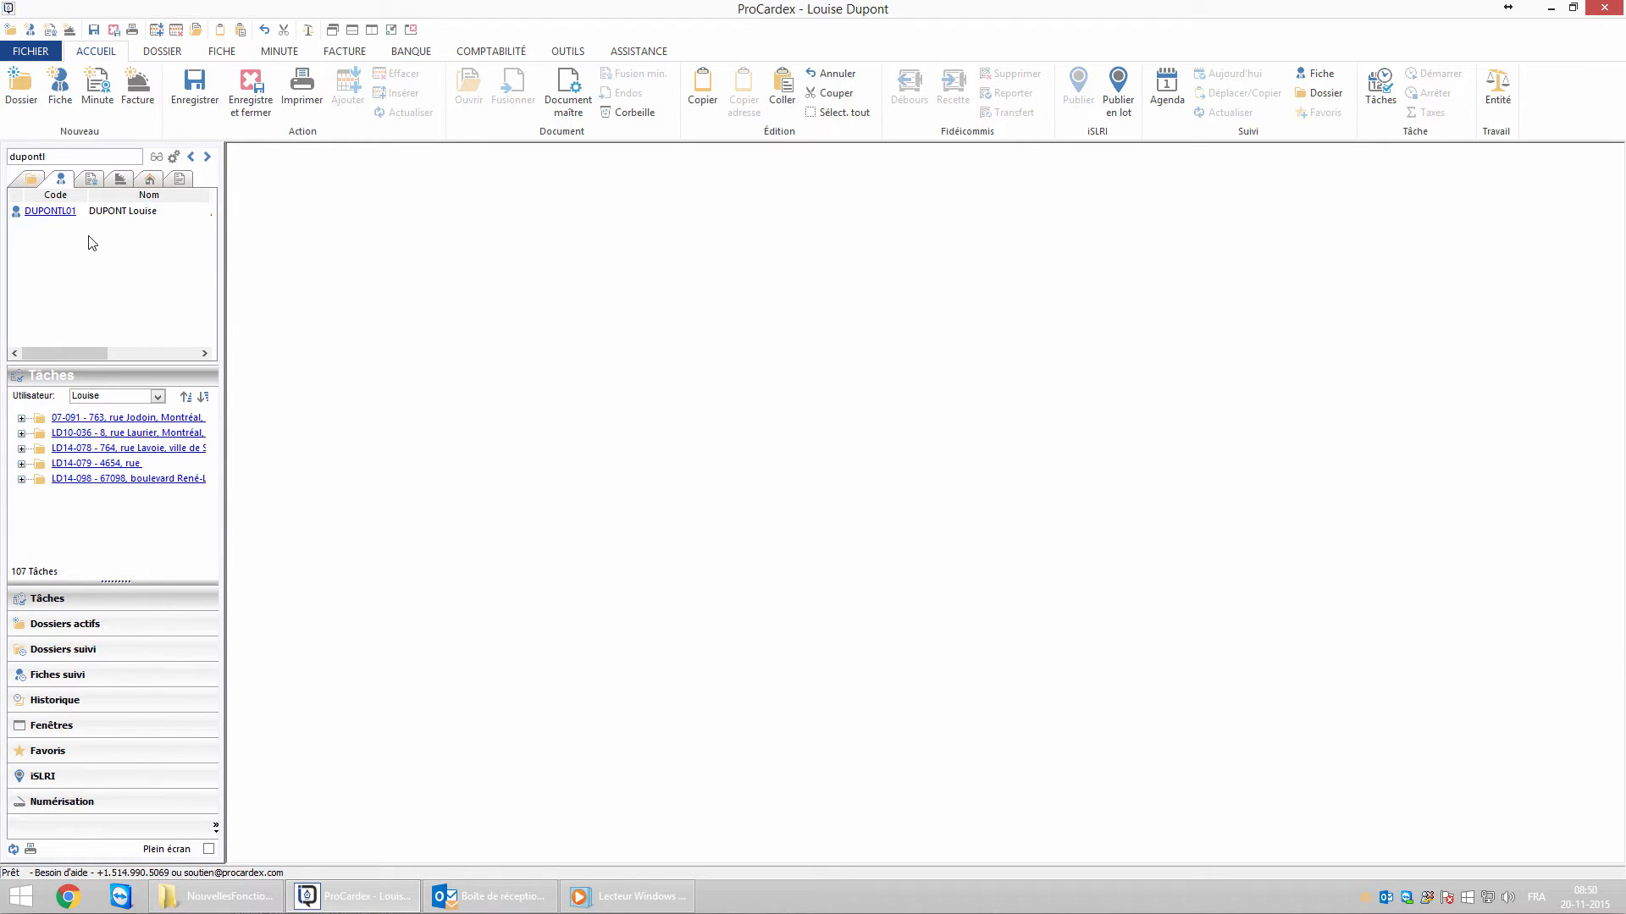
Email the client from their record with the subject "Rendez-vous confirmation" and a message confirming the testament appointment, "Jeudi 26 novembre à 14h00".
{"action": "left_click", "coordinate": [59, 210]}
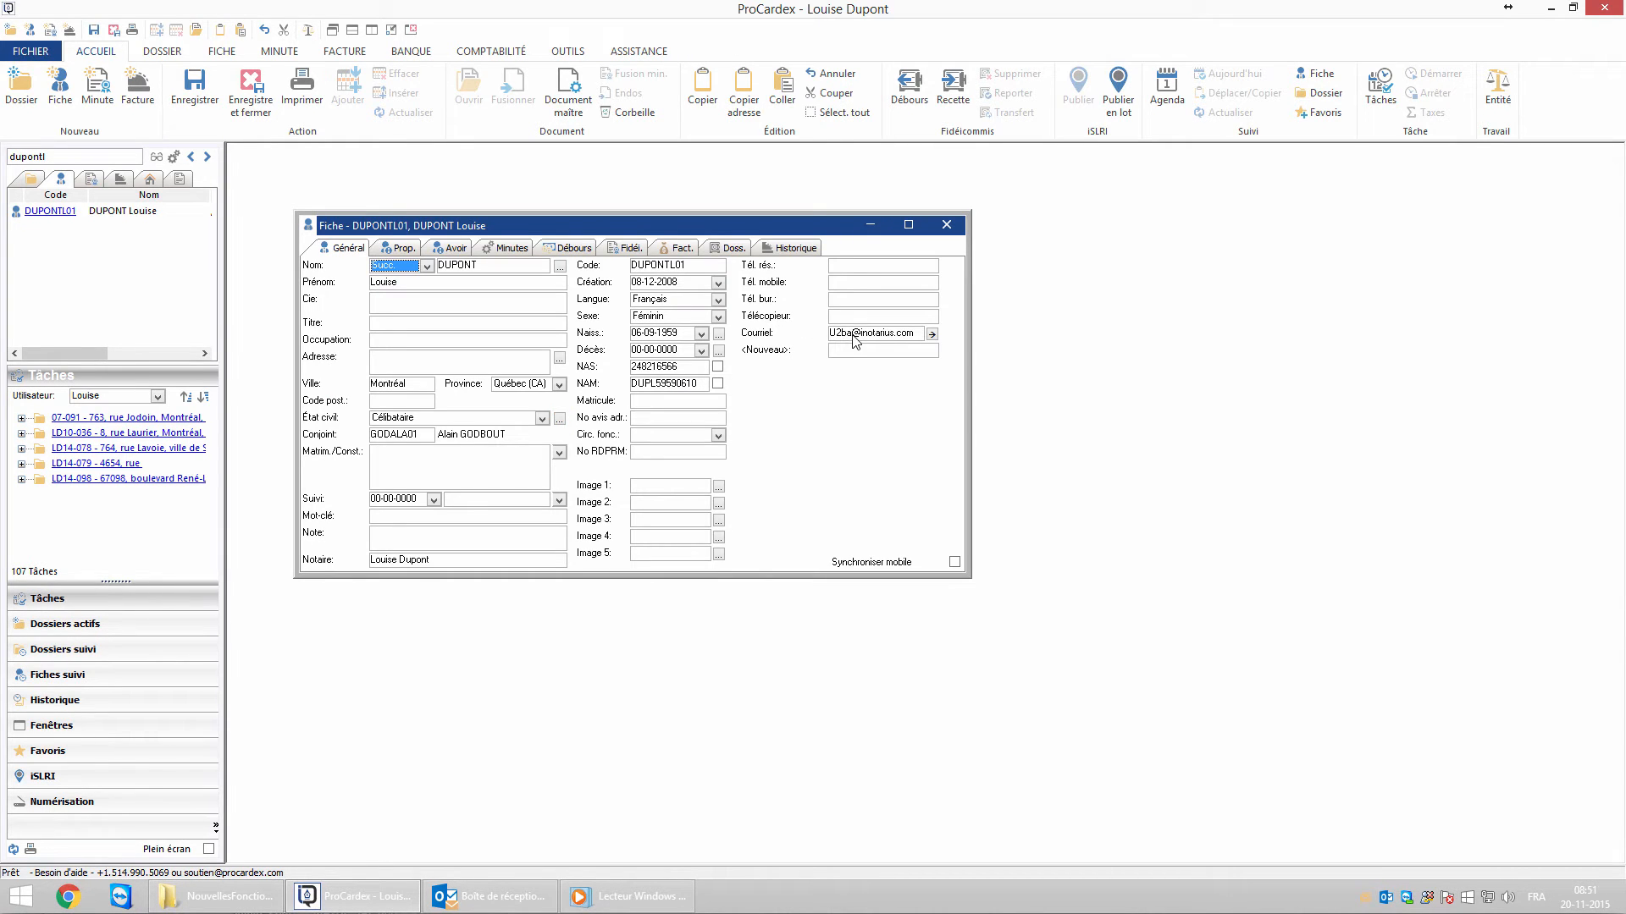
{"action": "left_click", "coordinate": [932, 335]}
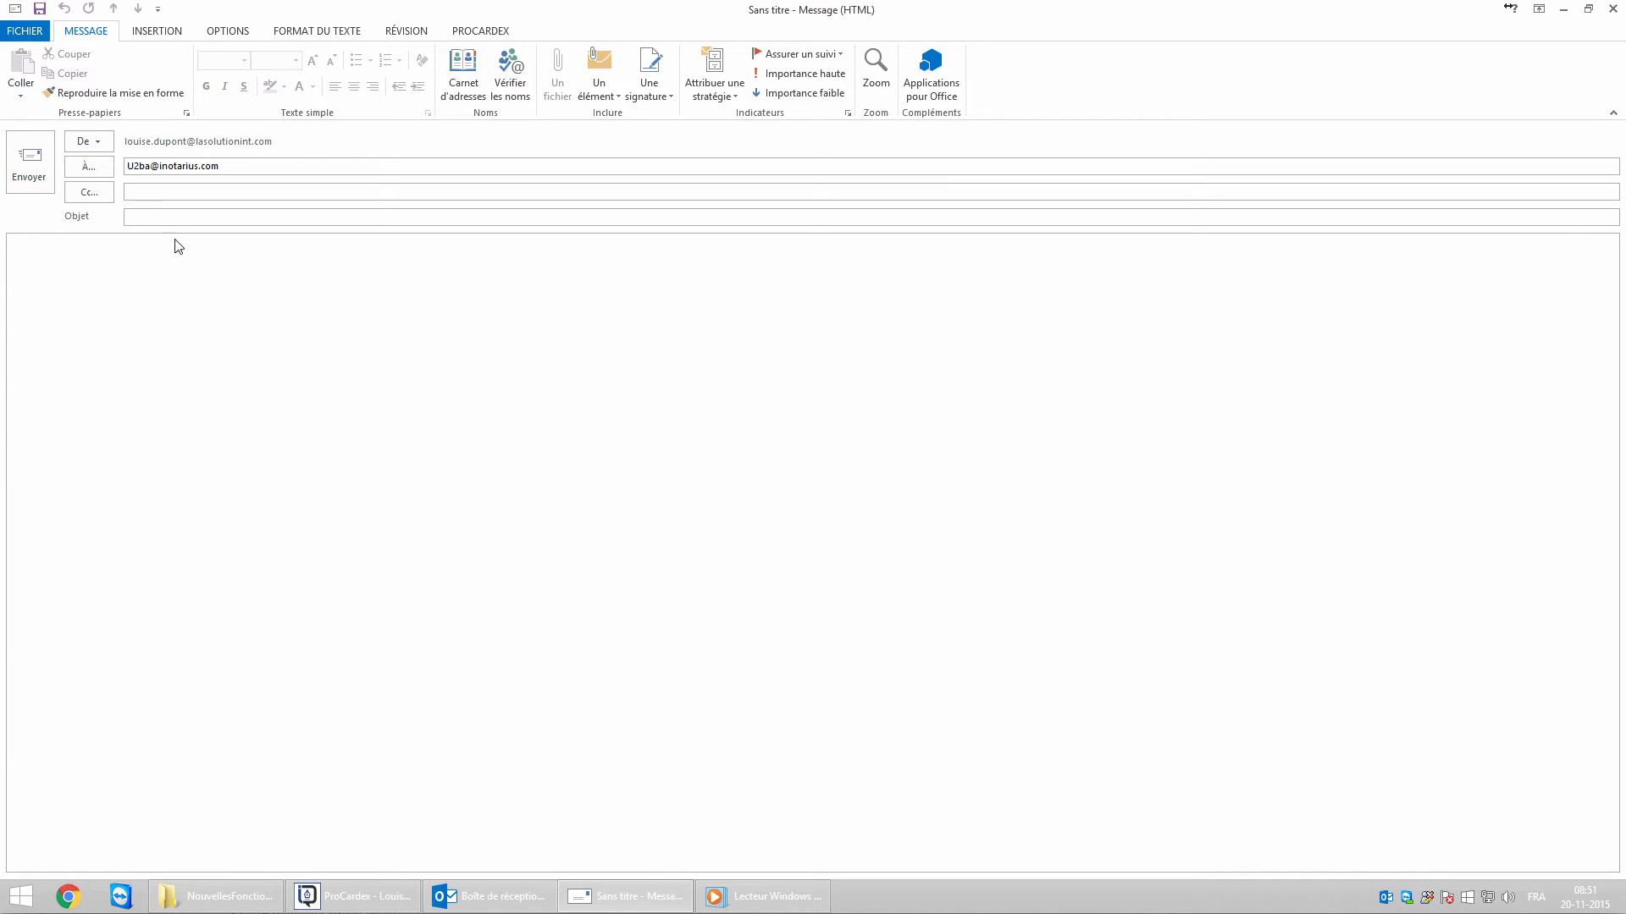
{"action": "left_click", "coordinate": [168, 217]}
{"action": "type", "text": "Rende"}
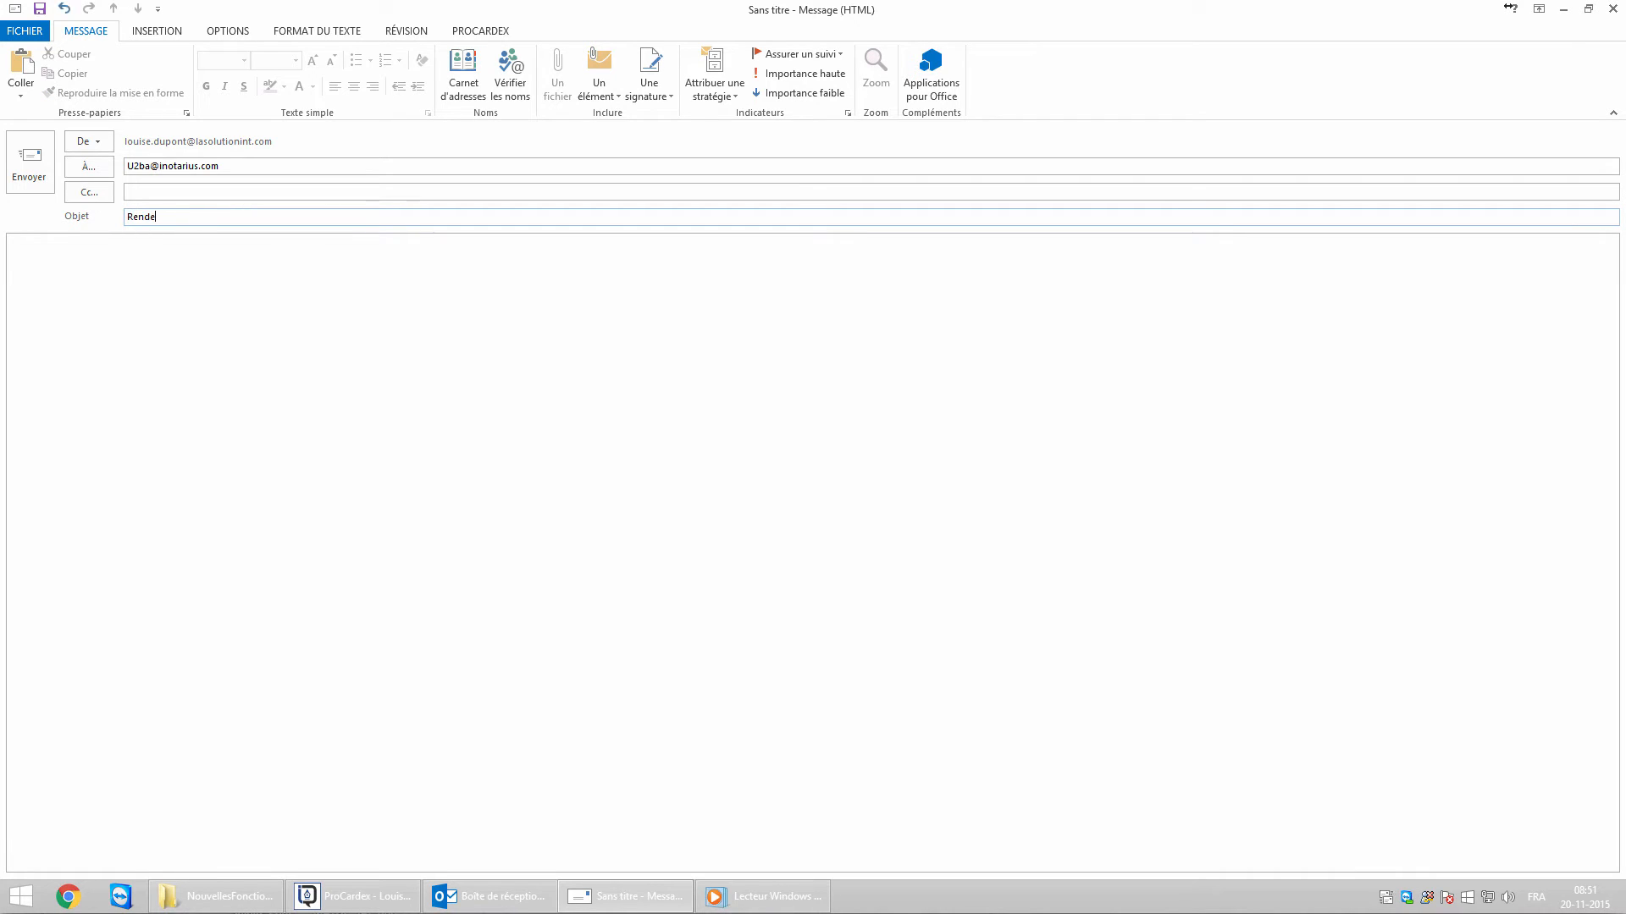
{"action": "type", "text": "z-vous confirmation"}
{"action": "key", "text": "Tab"}
{"action": "type", "text": "La présente est pour confirmer votre rendez-vous pour votre testament, Jeudi 26 novembre à 14h00 au bureau de Me Louise Dupont.  Bonne fin de journée !"}
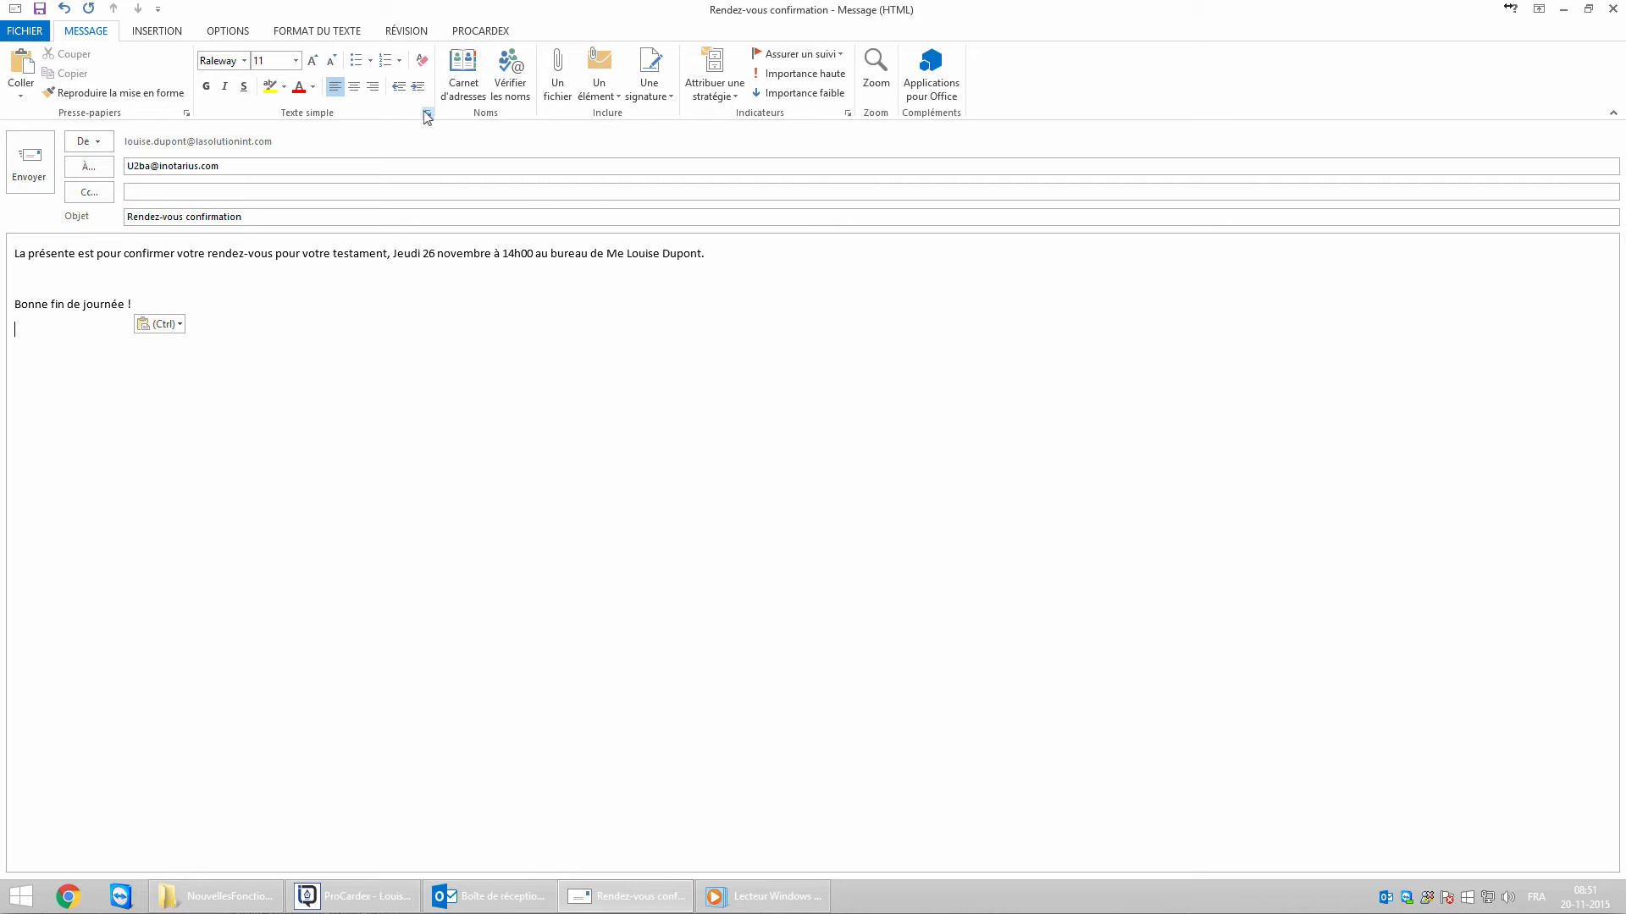
Send the appointment email associated with the client's record and check the record's Historique in ProCardex.
{"action": "left_click", "coordinate": [465, 34]}
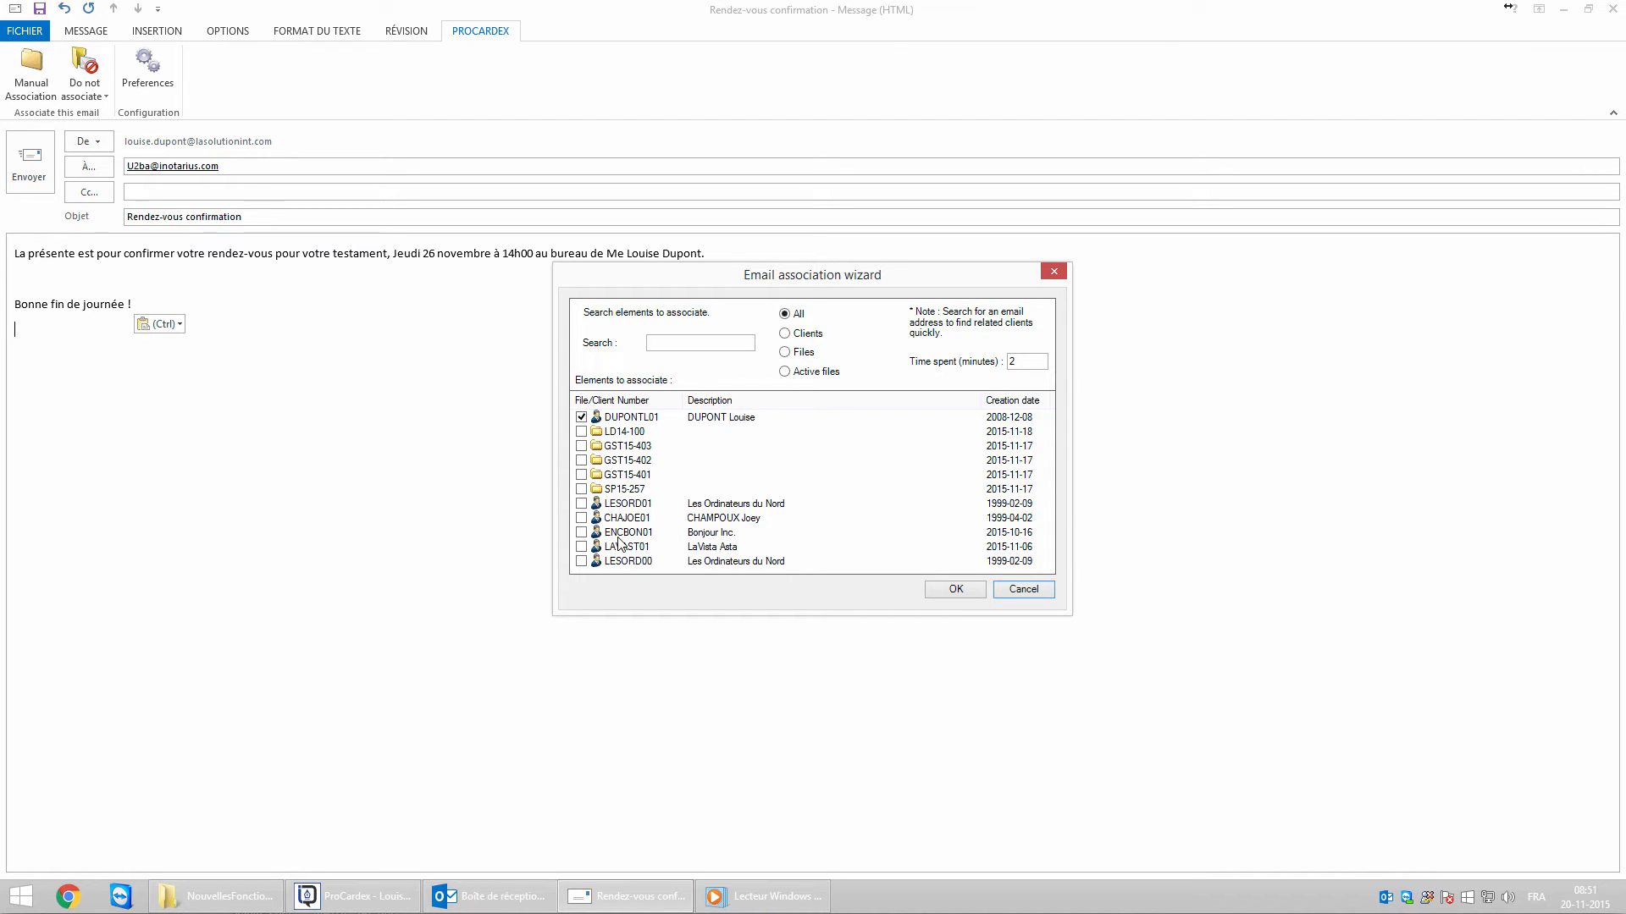
{"action": "left_click", "coordinate": [953, 588]}
{"action": "left_click", "coordinate": [33, 167]}
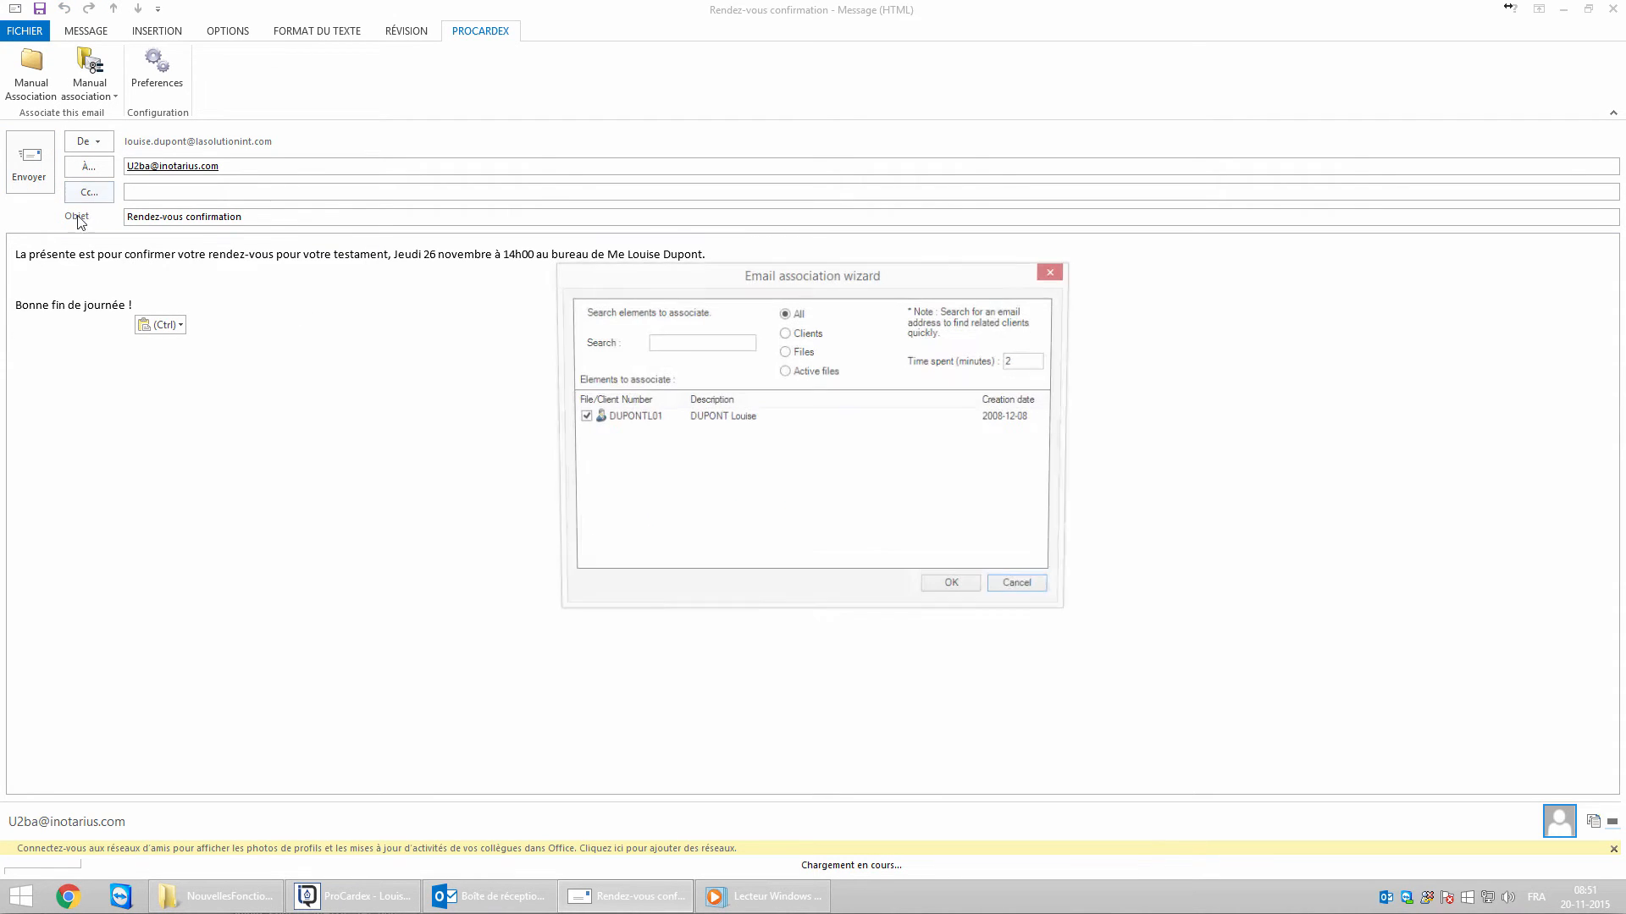
{"action": "left_click", "coordinate": [954, 590]}
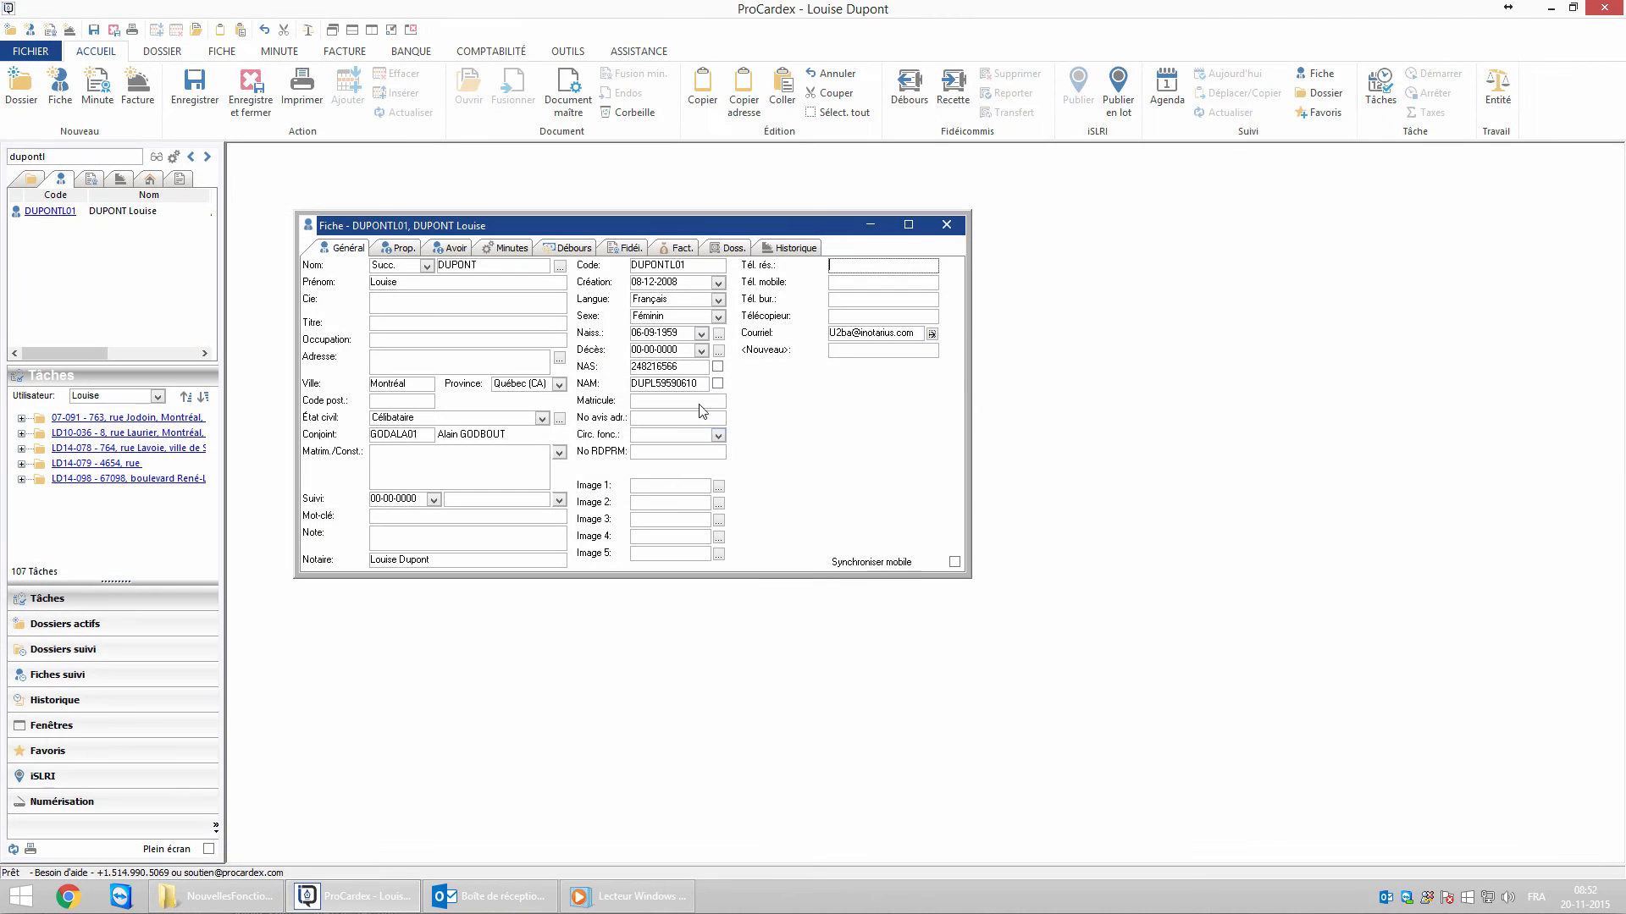
{"action": "left_click", "coordinate": [795, 248]}
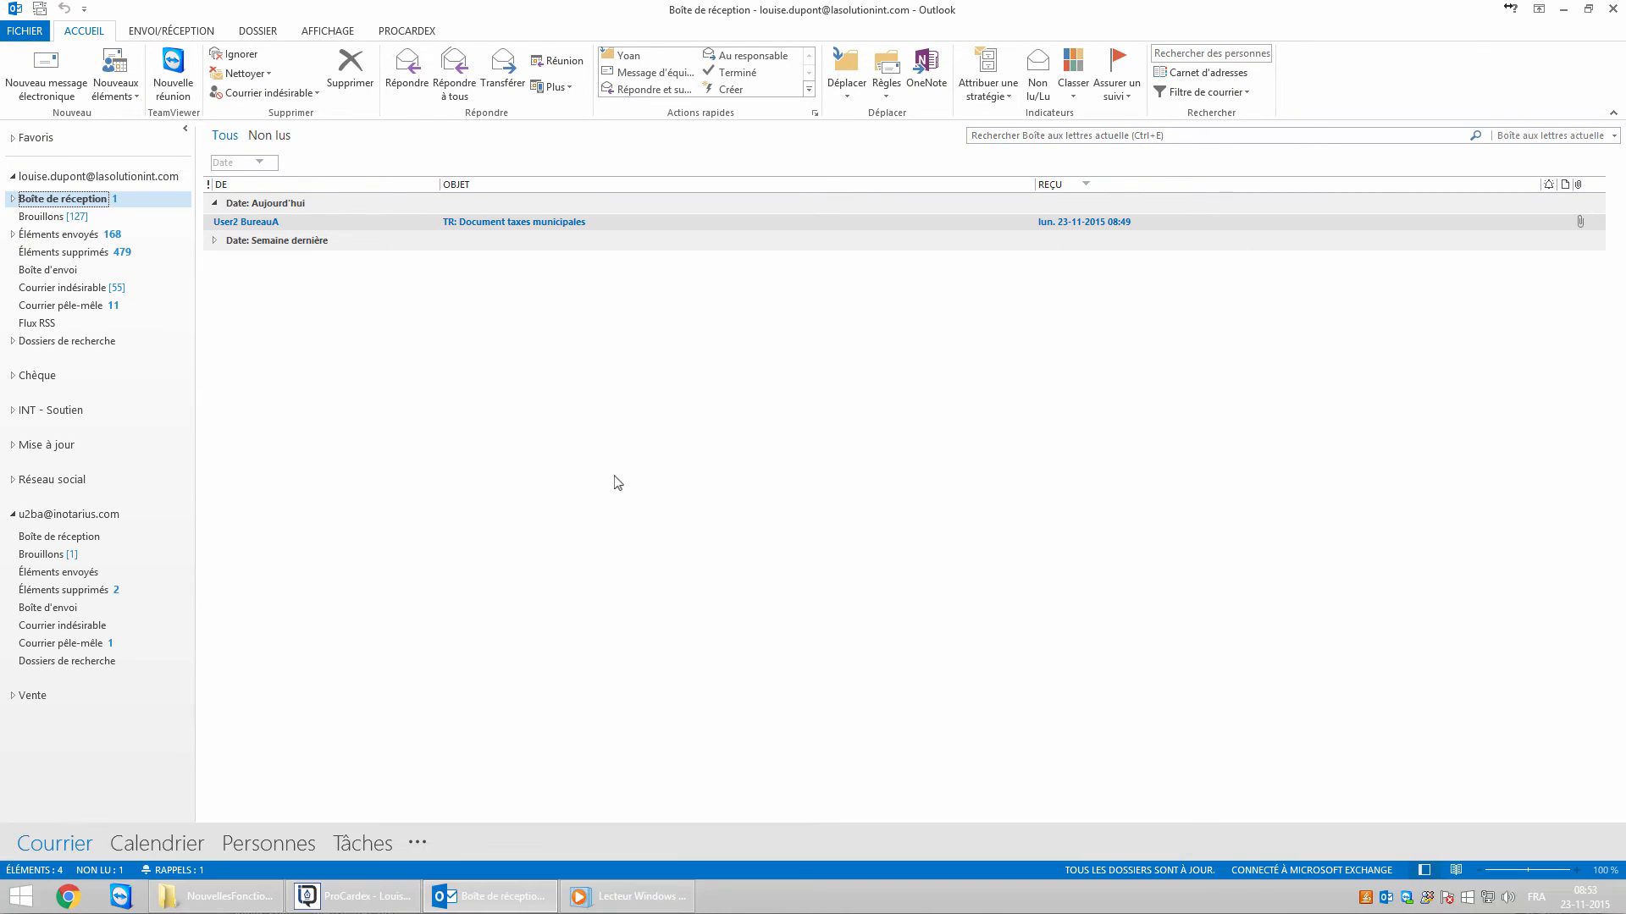
Open the received email "TR: Document taxes municipales" in Outlook and associate it manually with dossier LD14-098.
{"action": "double_click", "coordinate": [296, 221]}
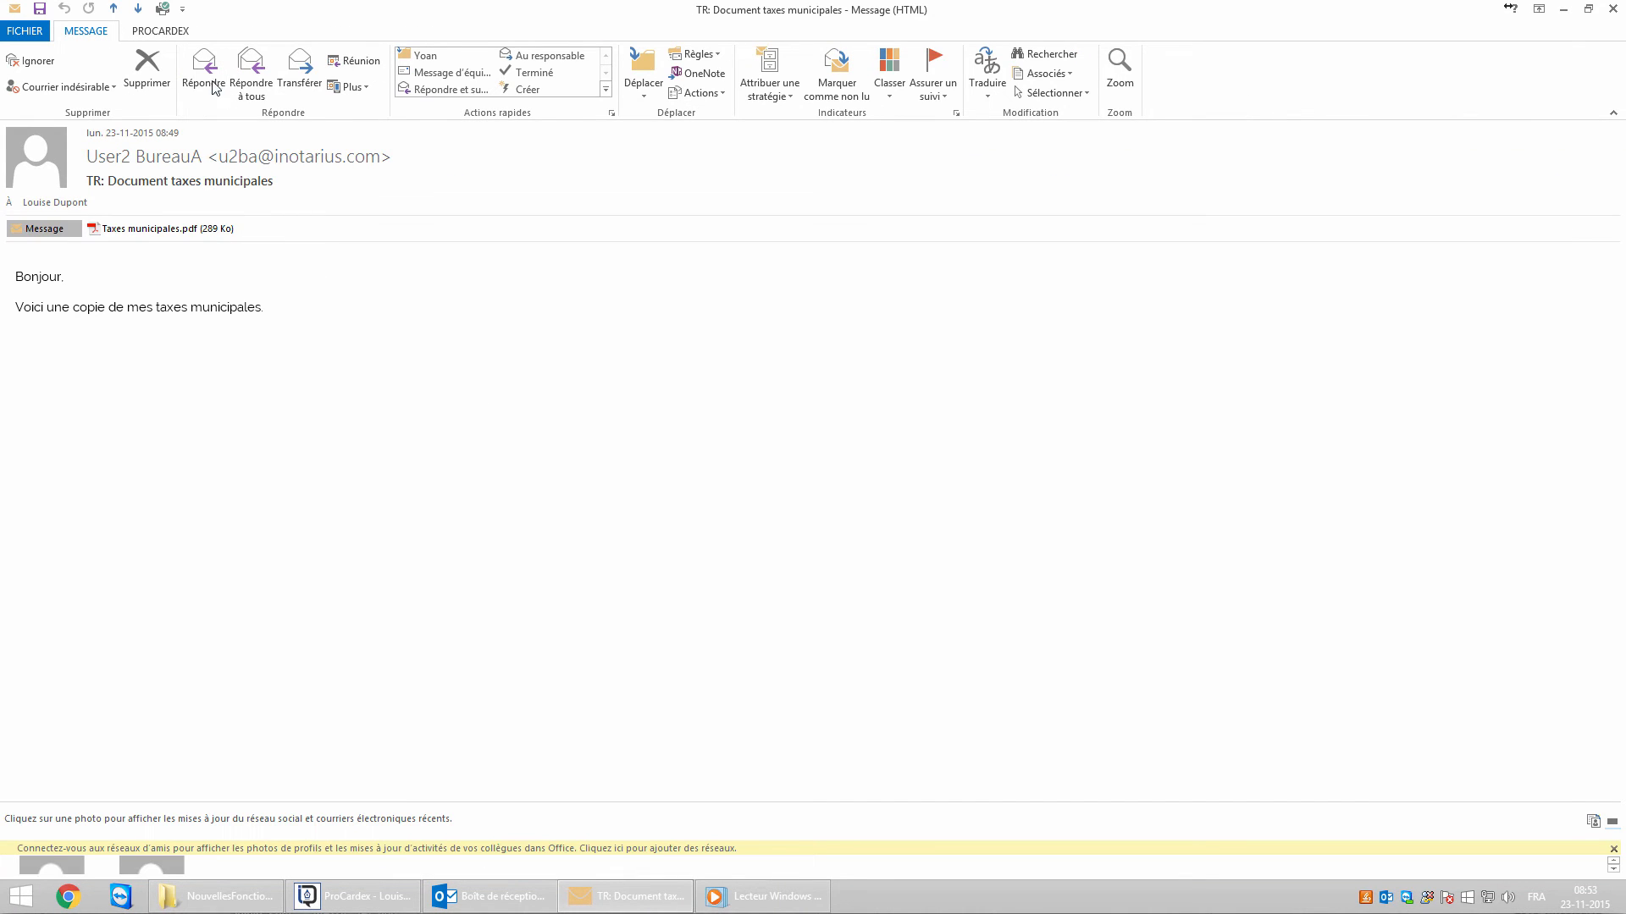
{"action": "left_click", "coordinate": [164, 34]}
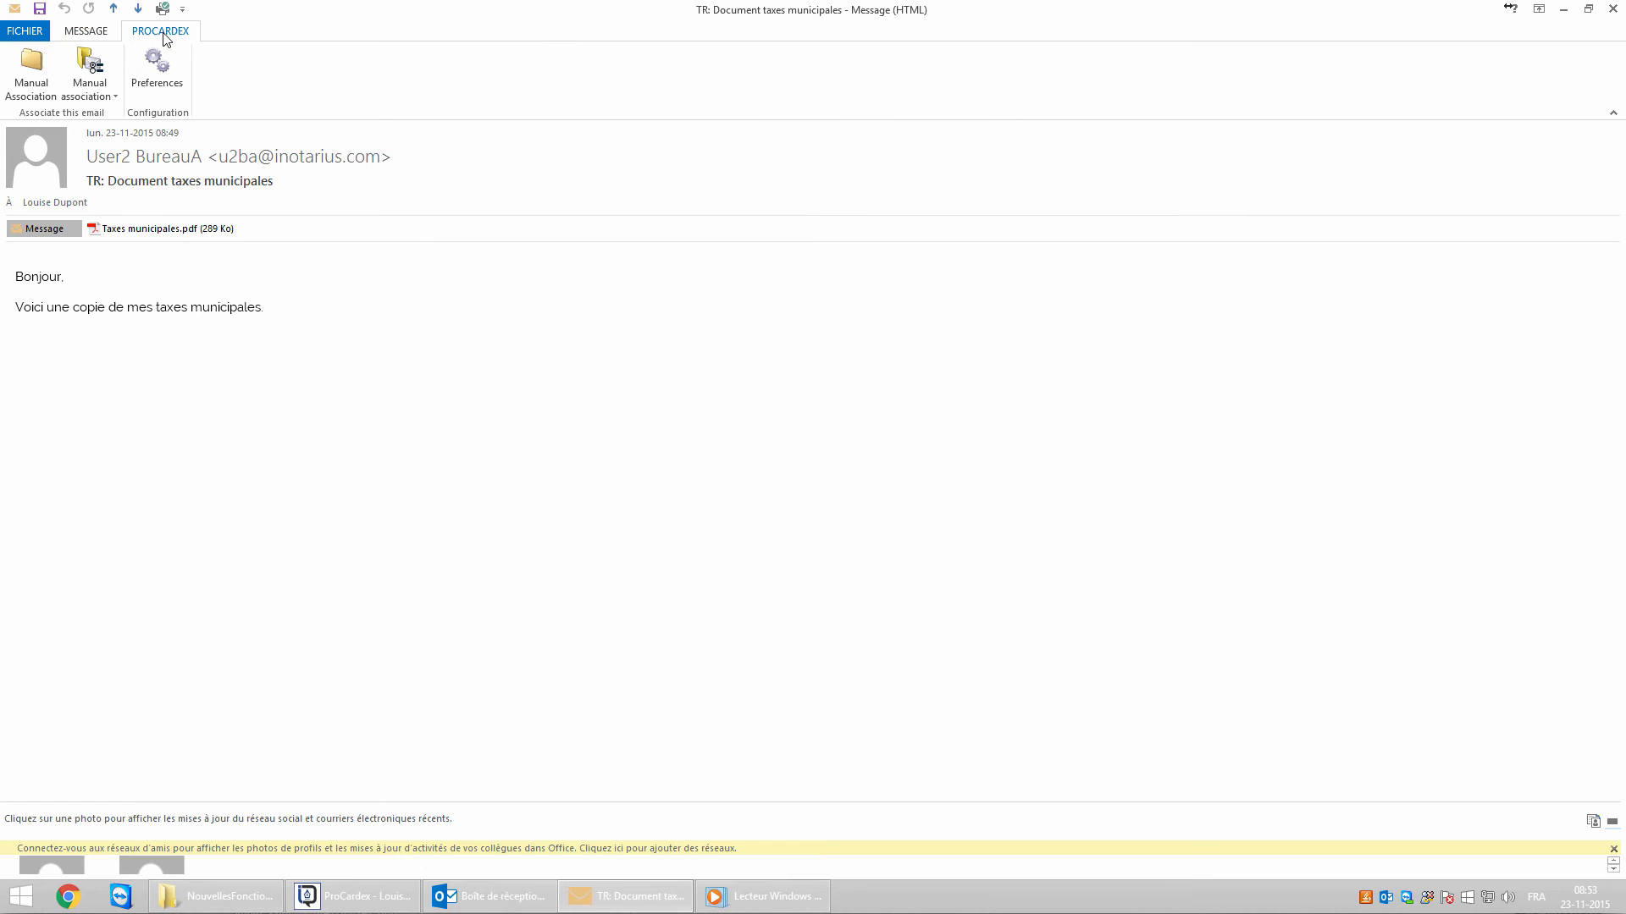
{"action": "left_click", "coordinate": [32, 76]}
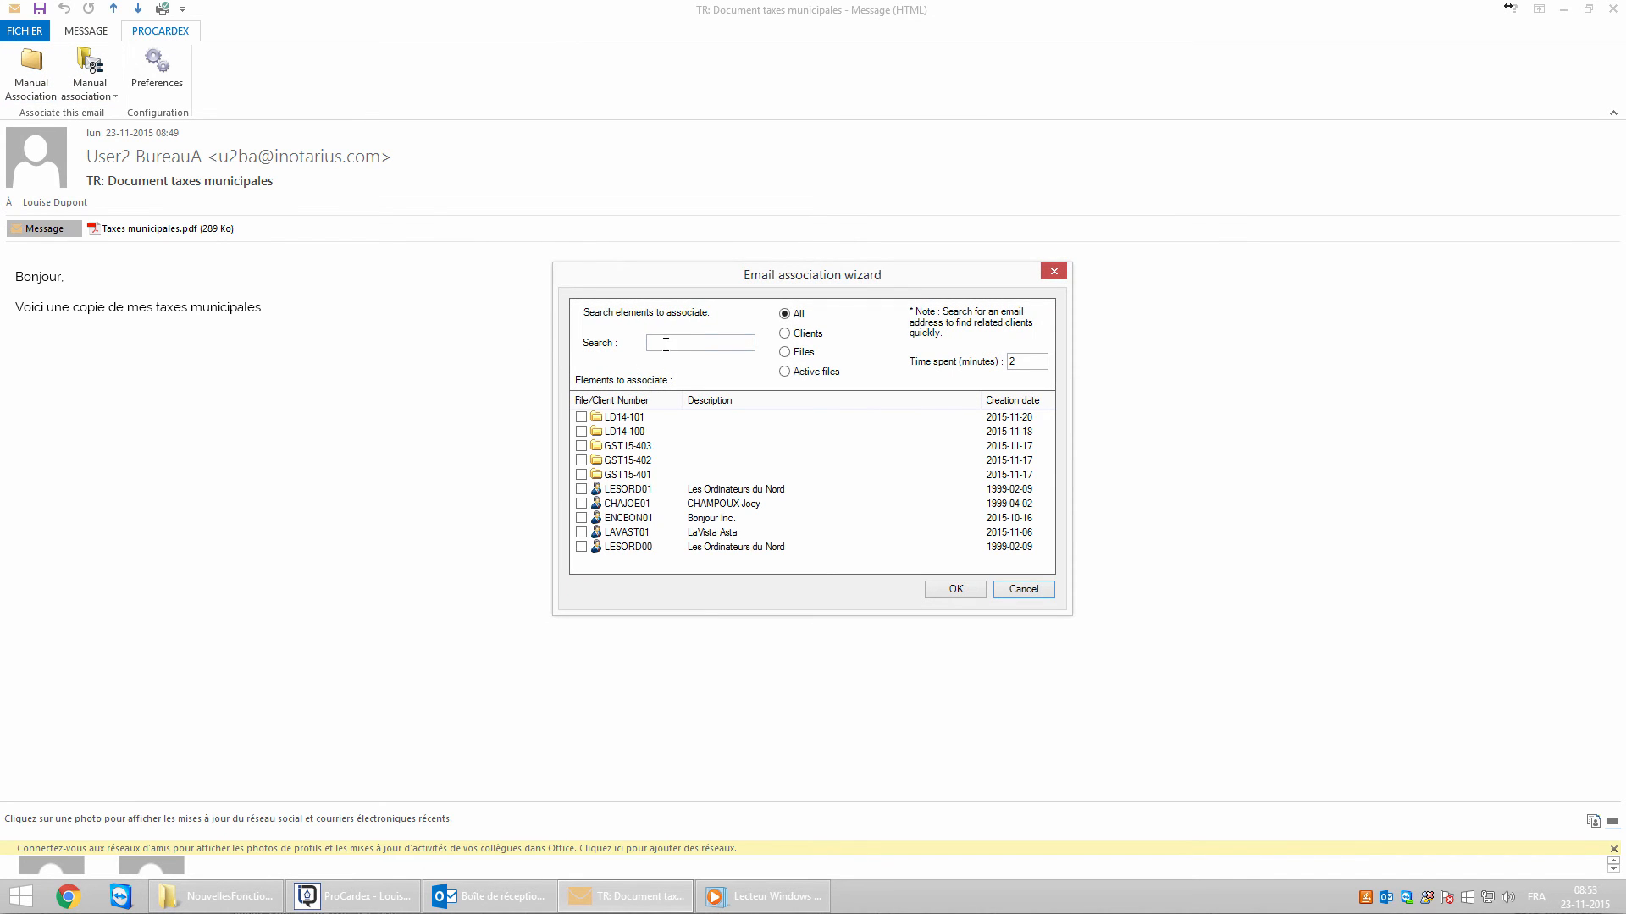
{"action": "left_click", "coordinate": [664, 343]}
{"action": "type", "text": "ld14-098"}
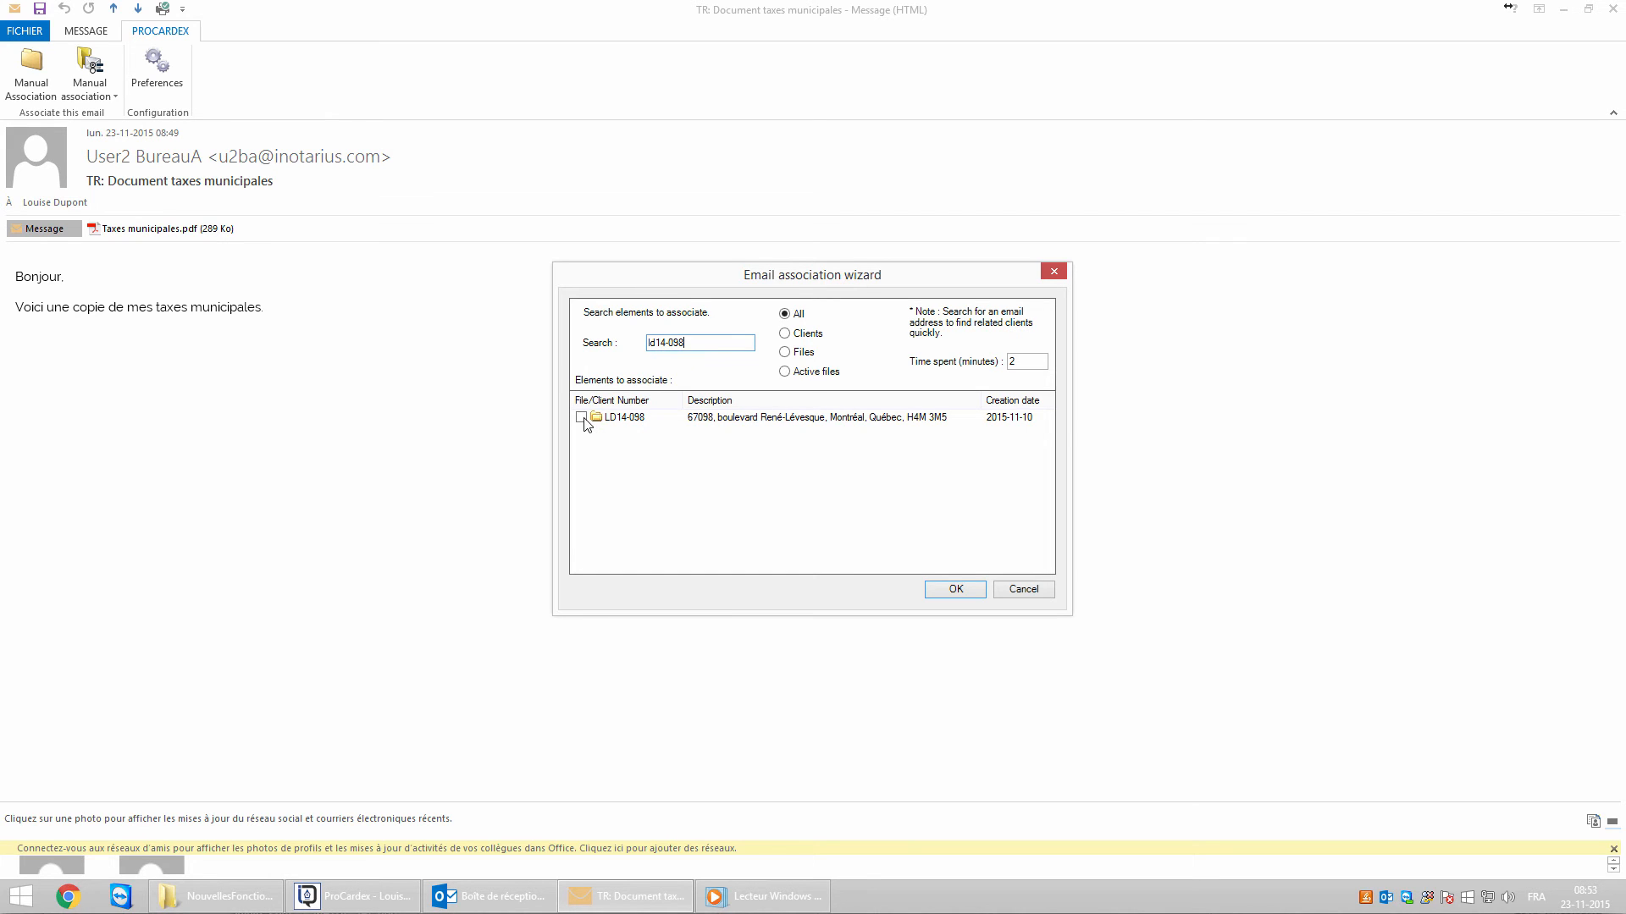
{"action": "left_click", "coordinate": [954, 588]}
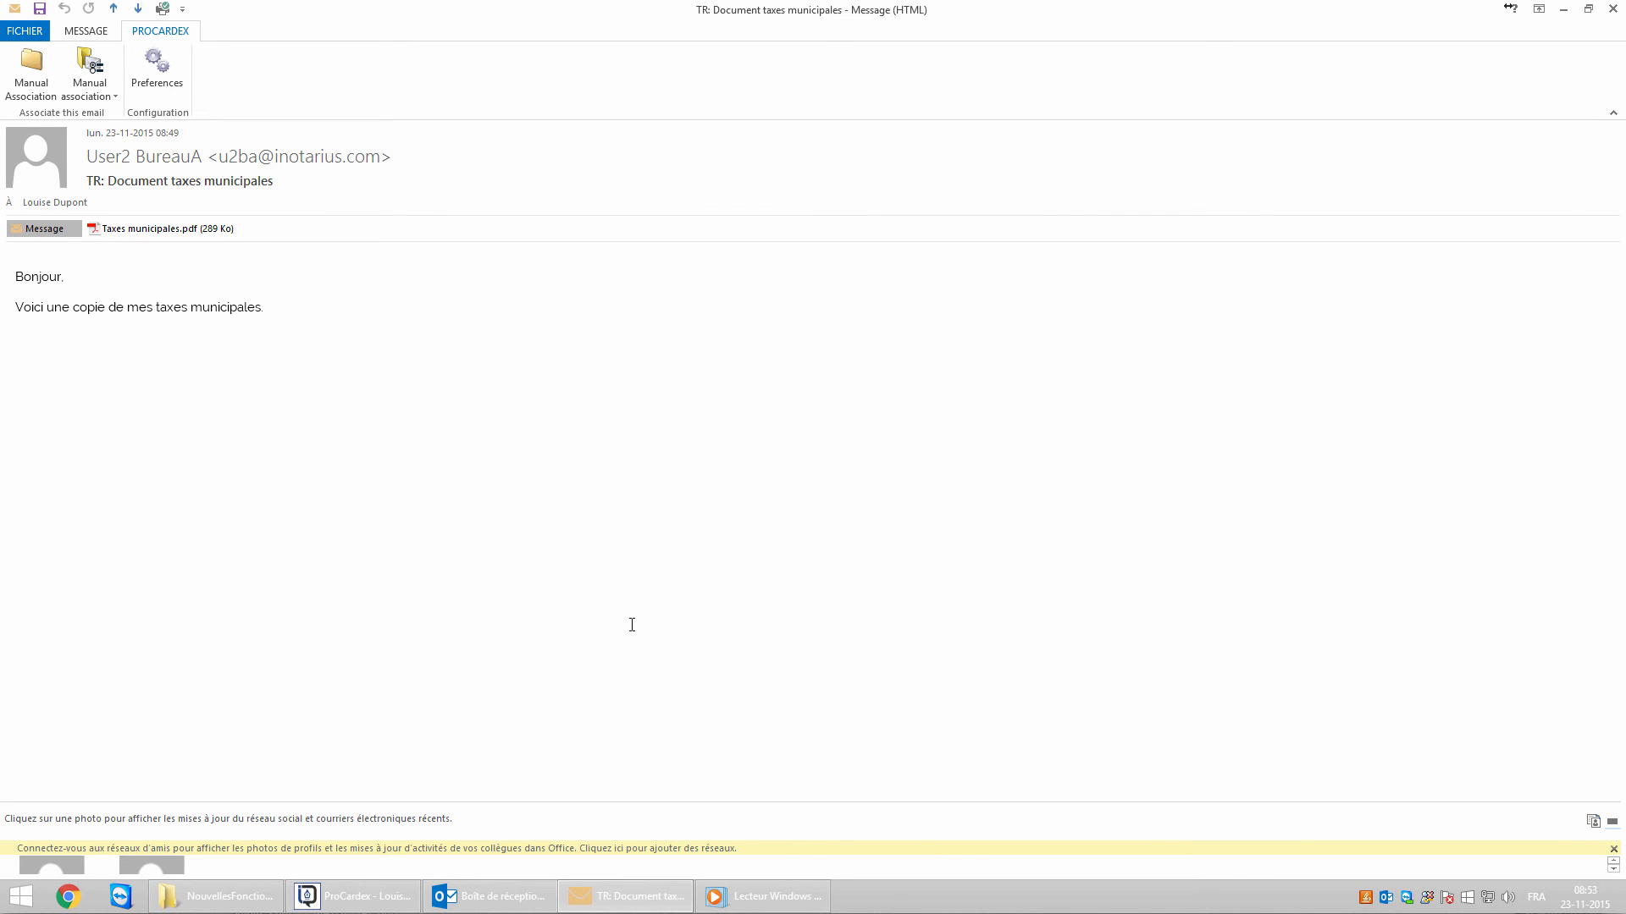
Switch to ProCardex and open the municipal taxes email from the Historique of dossier LD14-098.
{"action": "left_click", "coordinate": [356, 894]}
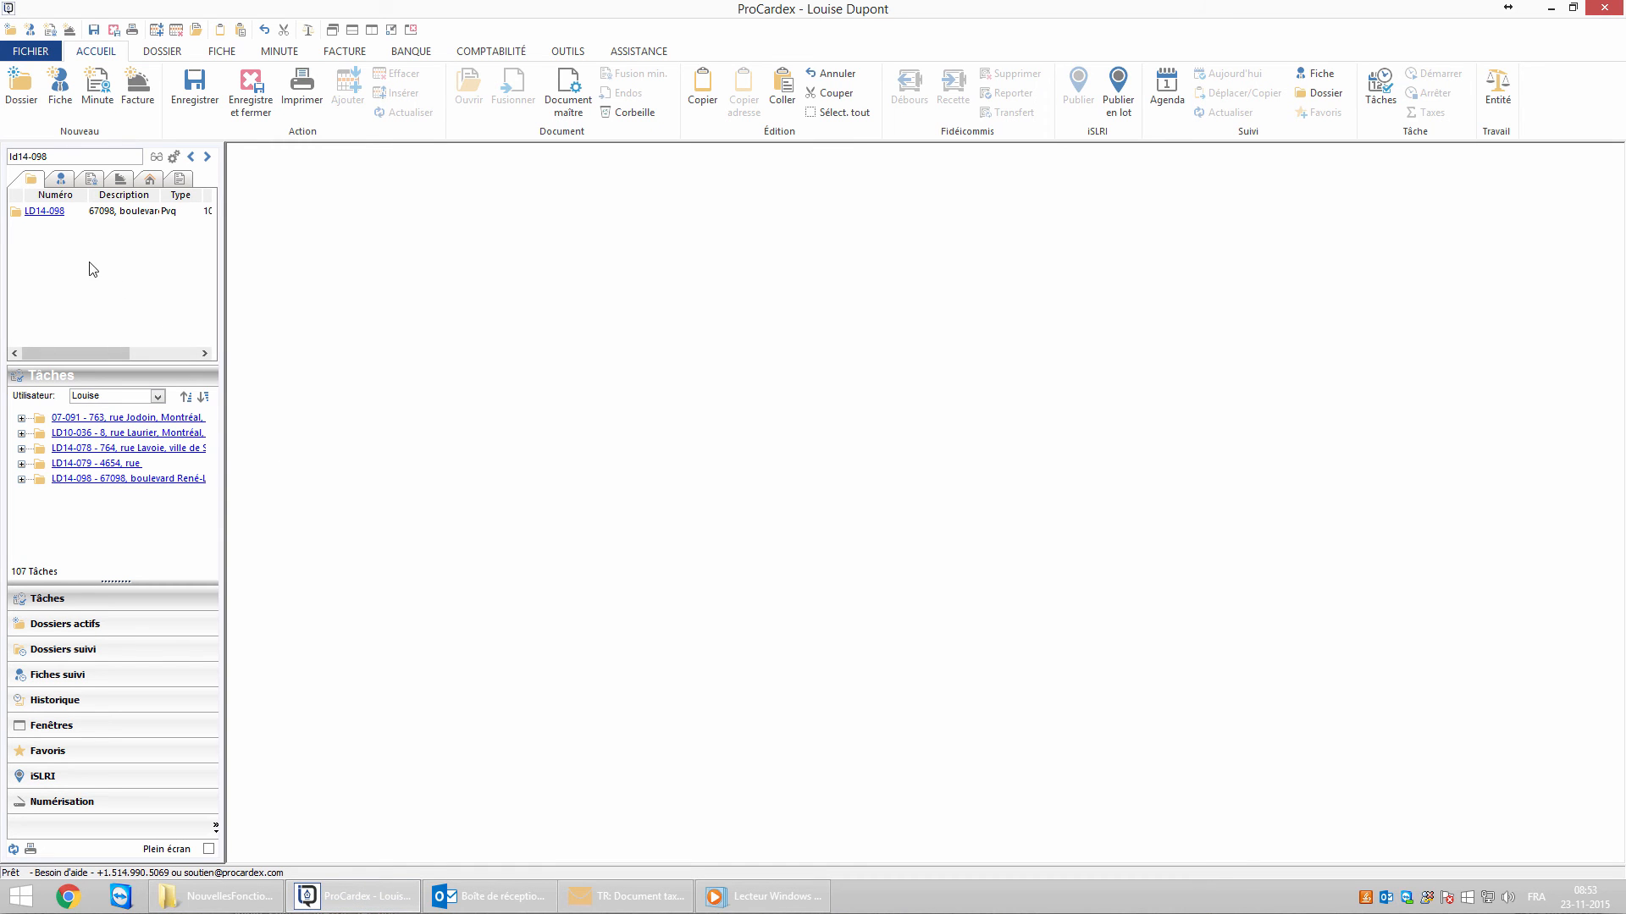
{"action": "left_click", "coordinate": [50, 213]}
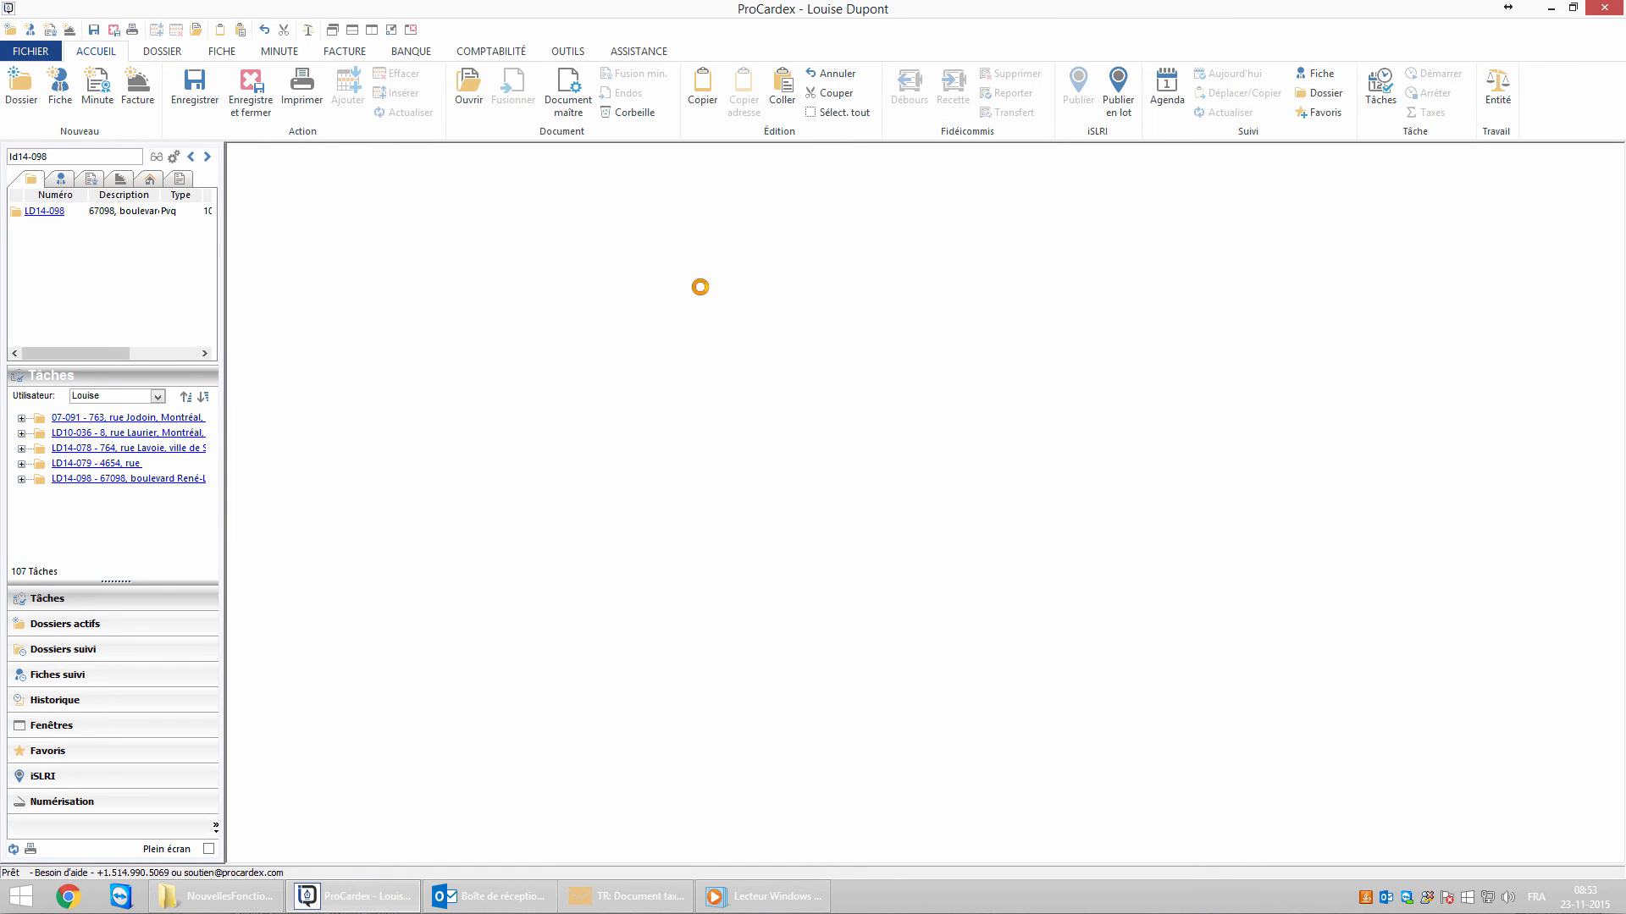
{"action": "left_click", "coordinate": [860, 247]}
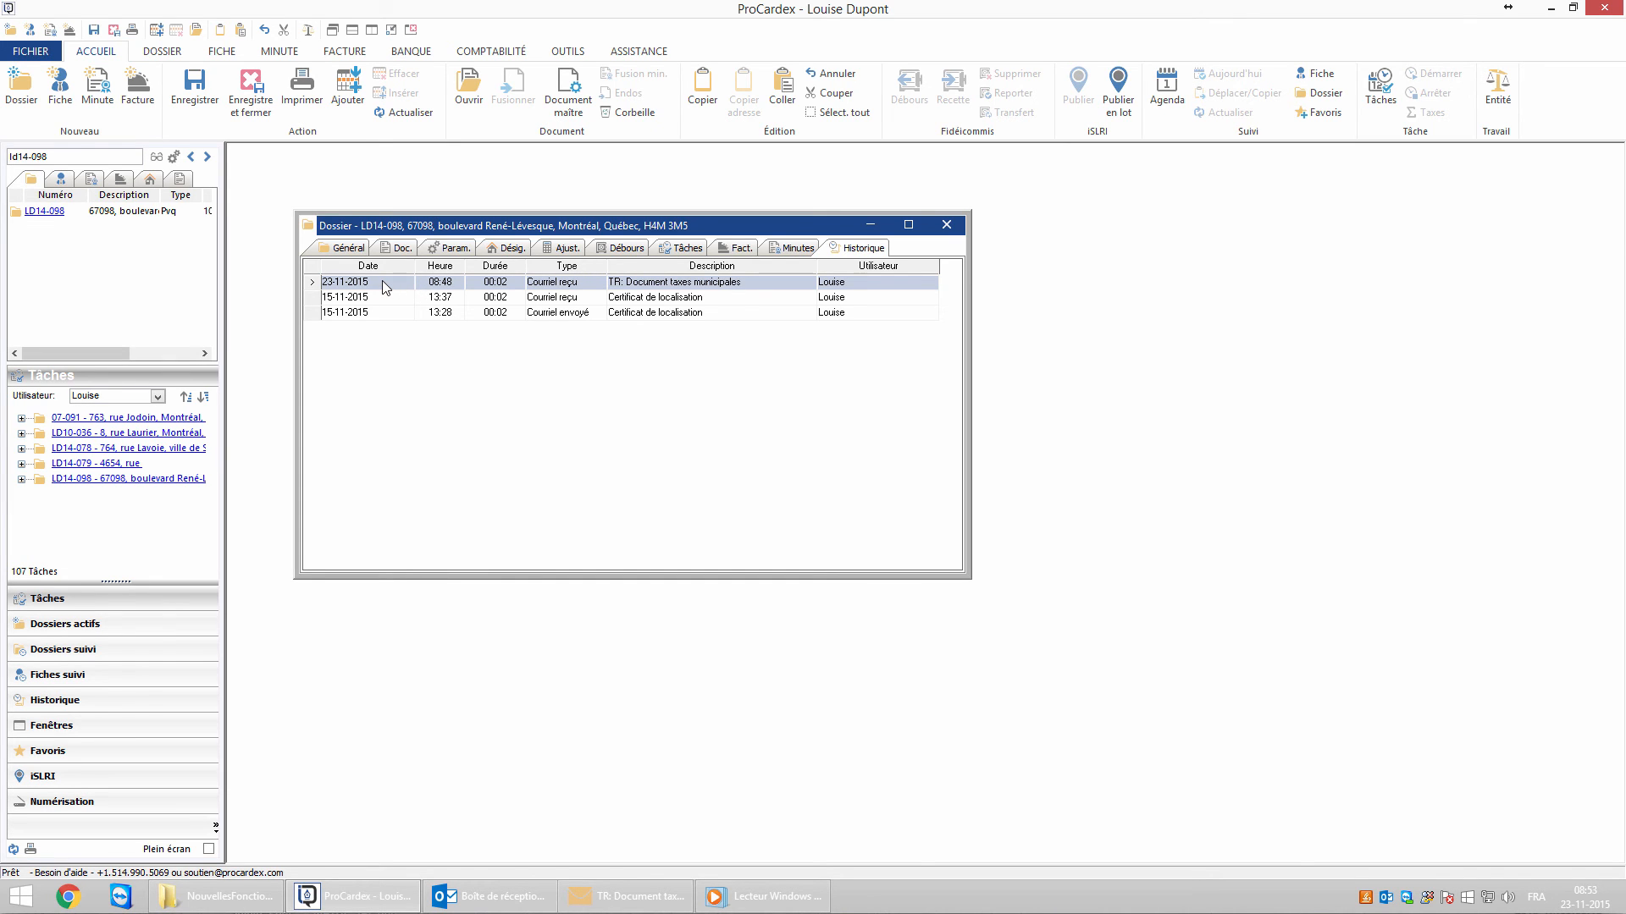
{"action": "left_click", "coordinate": [468, 105]}
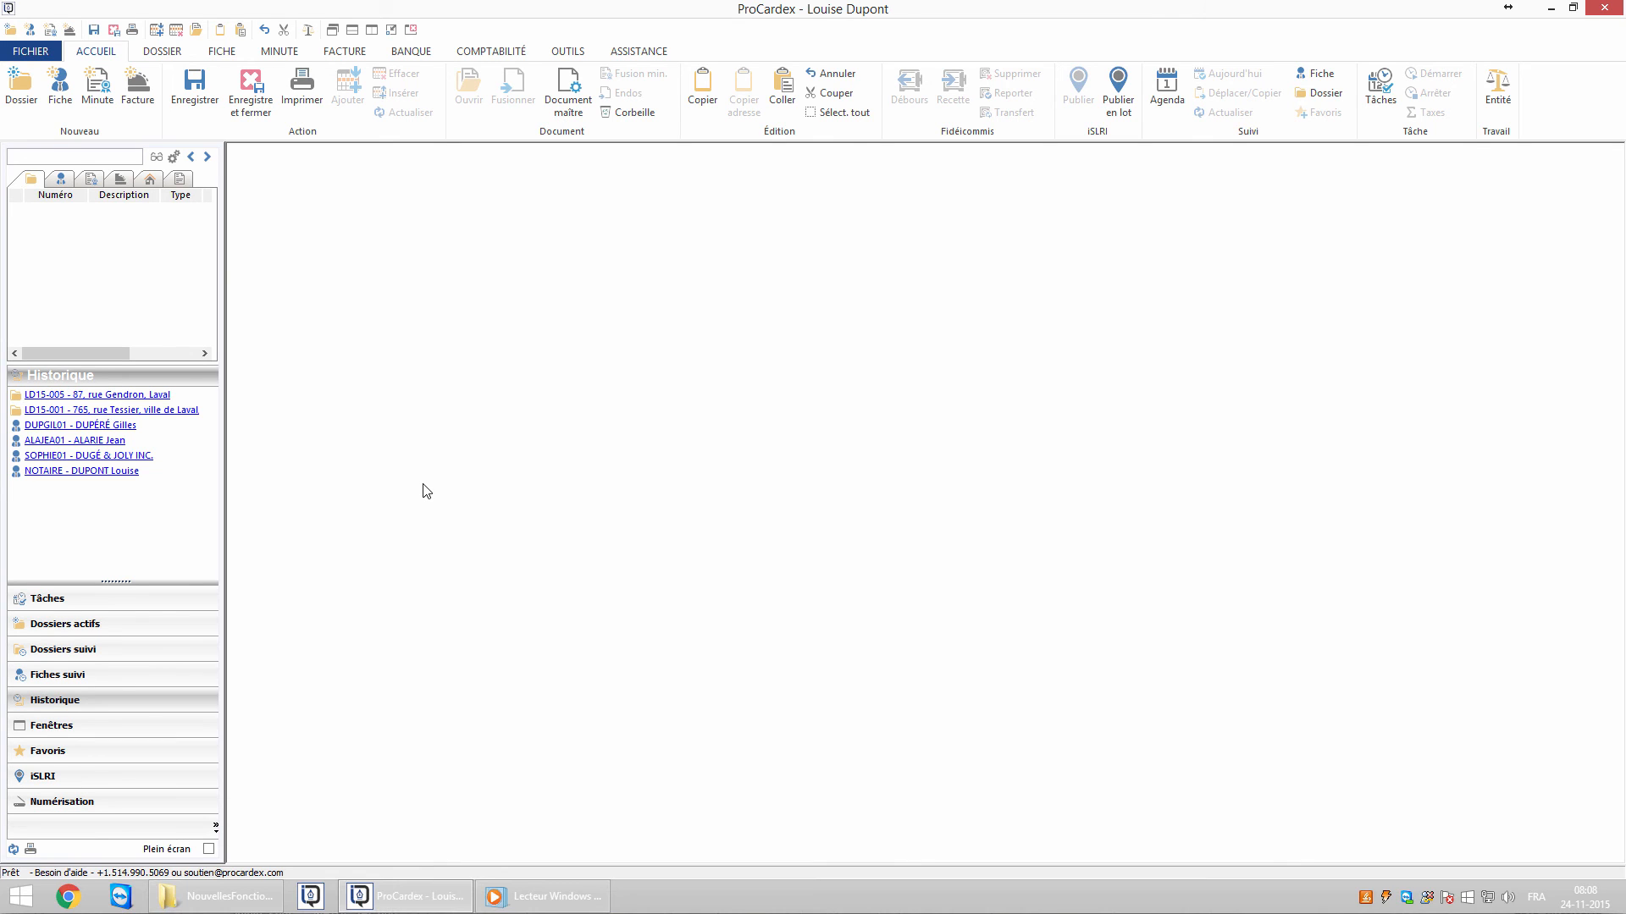
Start an email from dossier LD15-005's documents, with CompNotaire as À, Acquereur1 as Cc and Vendeur1 as Cci.
{"action": "left_click", "coordinate": [81, 396]}
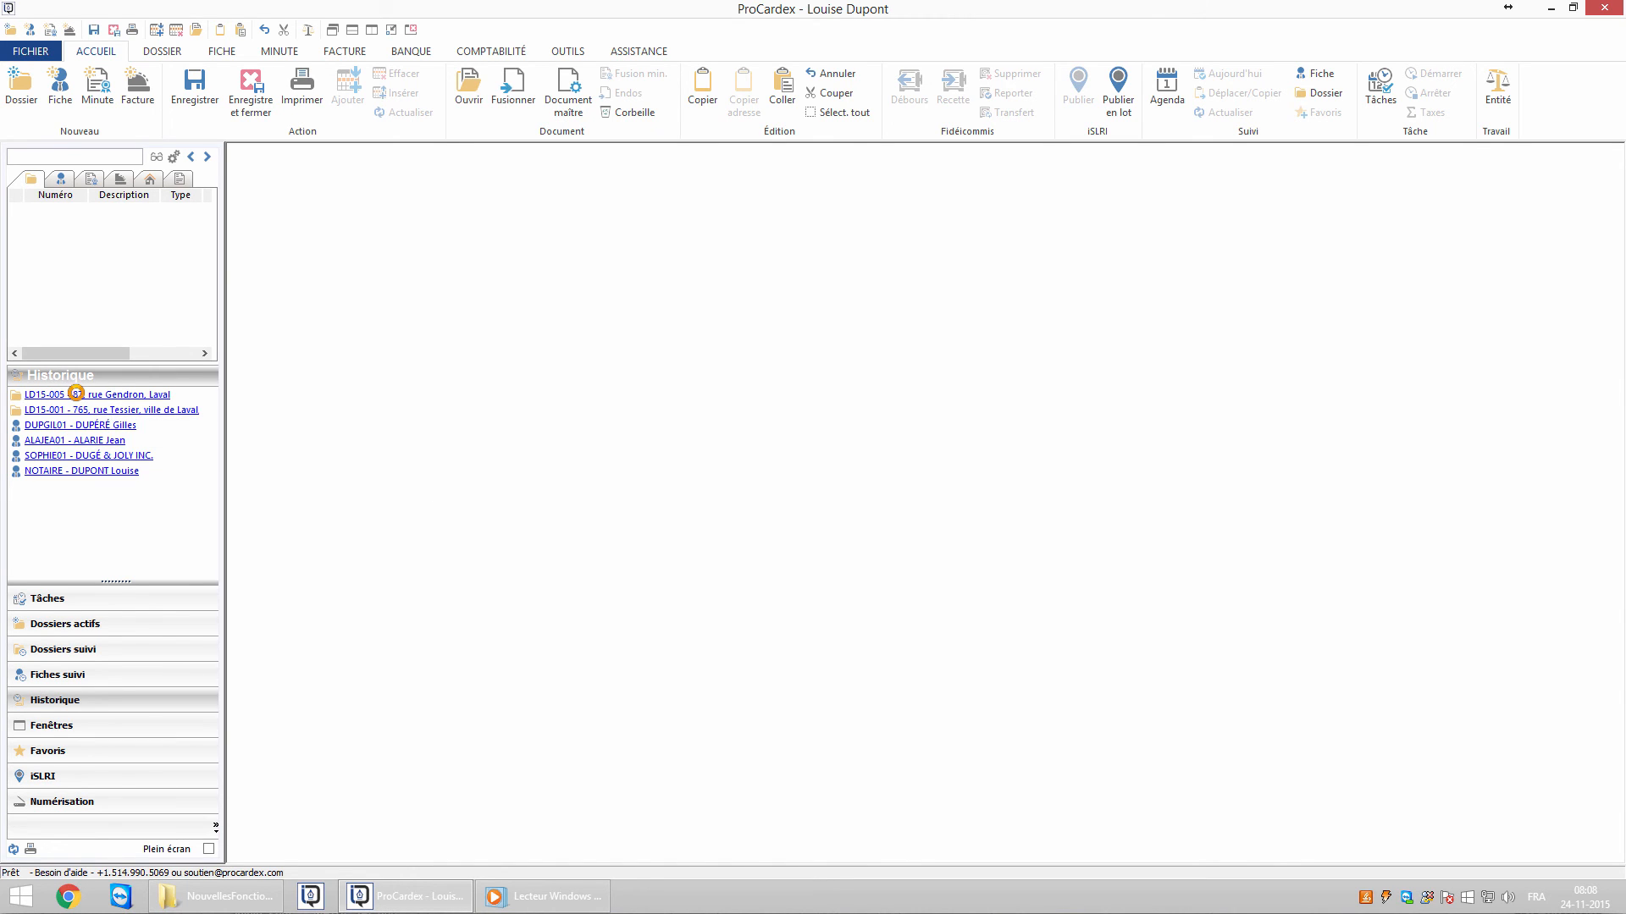
{"action": "left_click", "coordinate": [354, 205]}
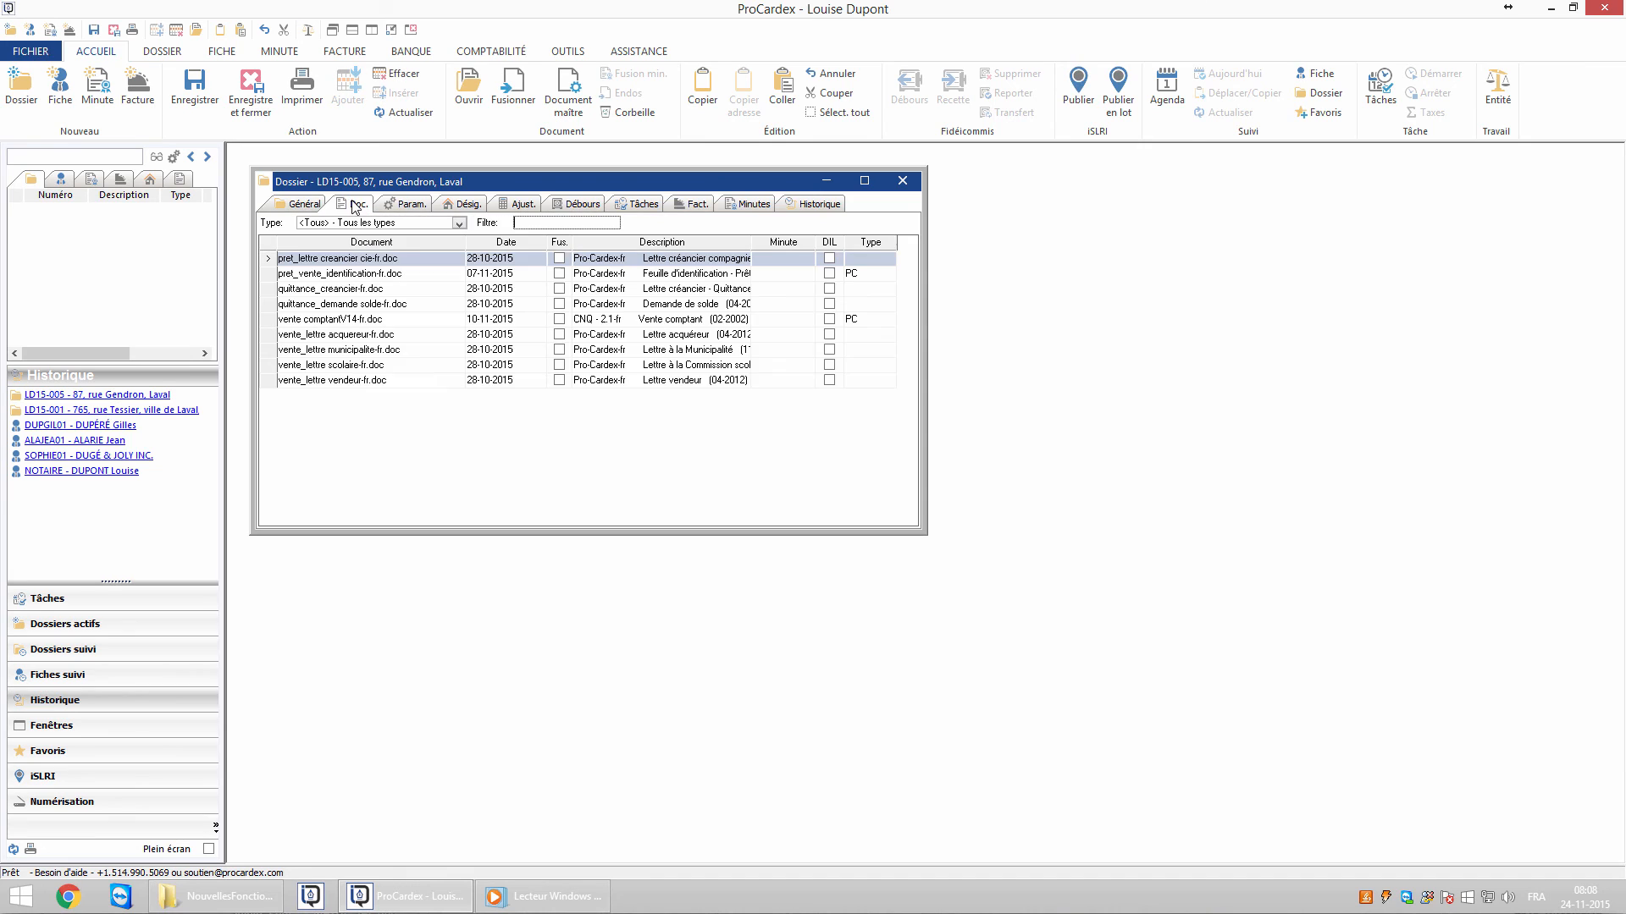
{"action": "left_click", "coordinate": [161, 53]}
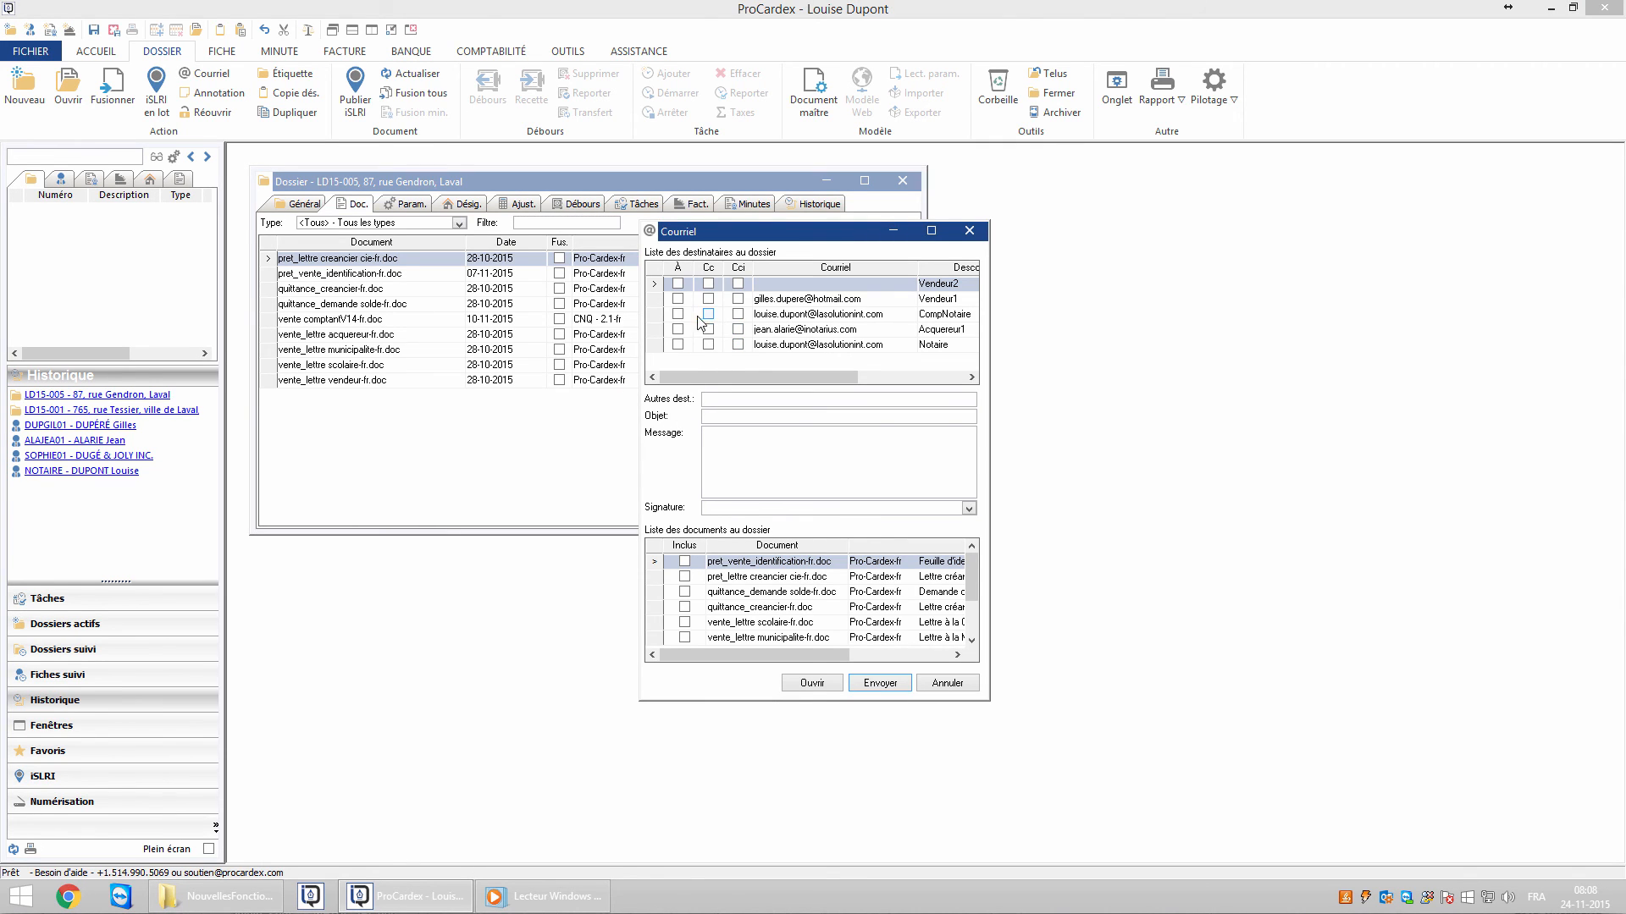
{"action": "left_click", "coordinate": [678, 315]}
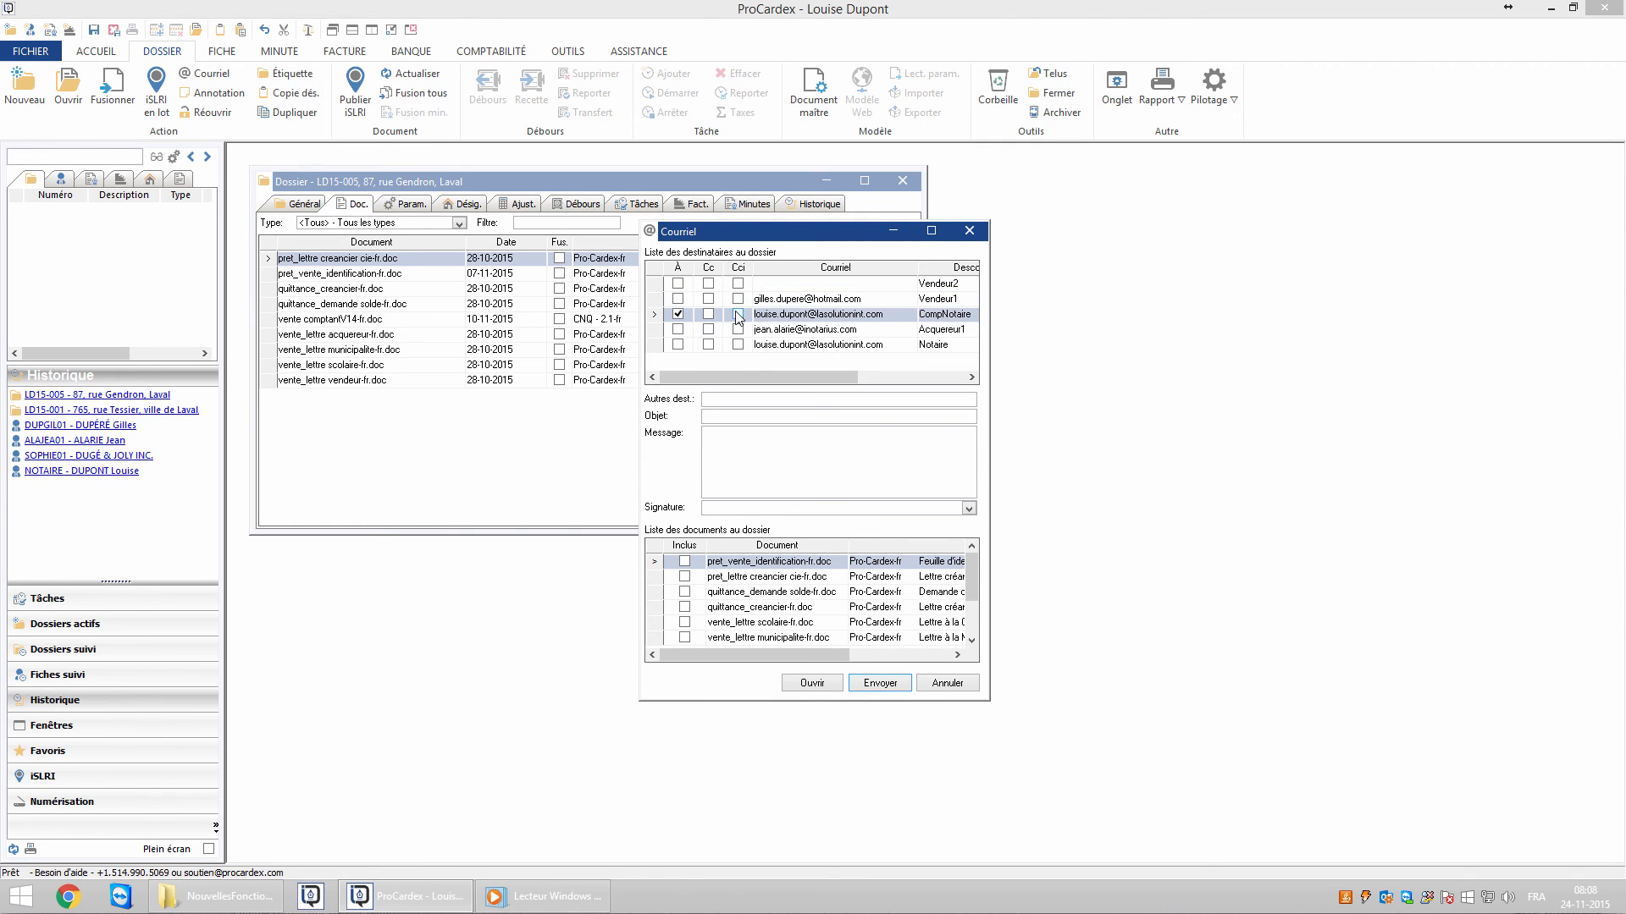
{"action": "left_click", "coordinate": [738, 299]}
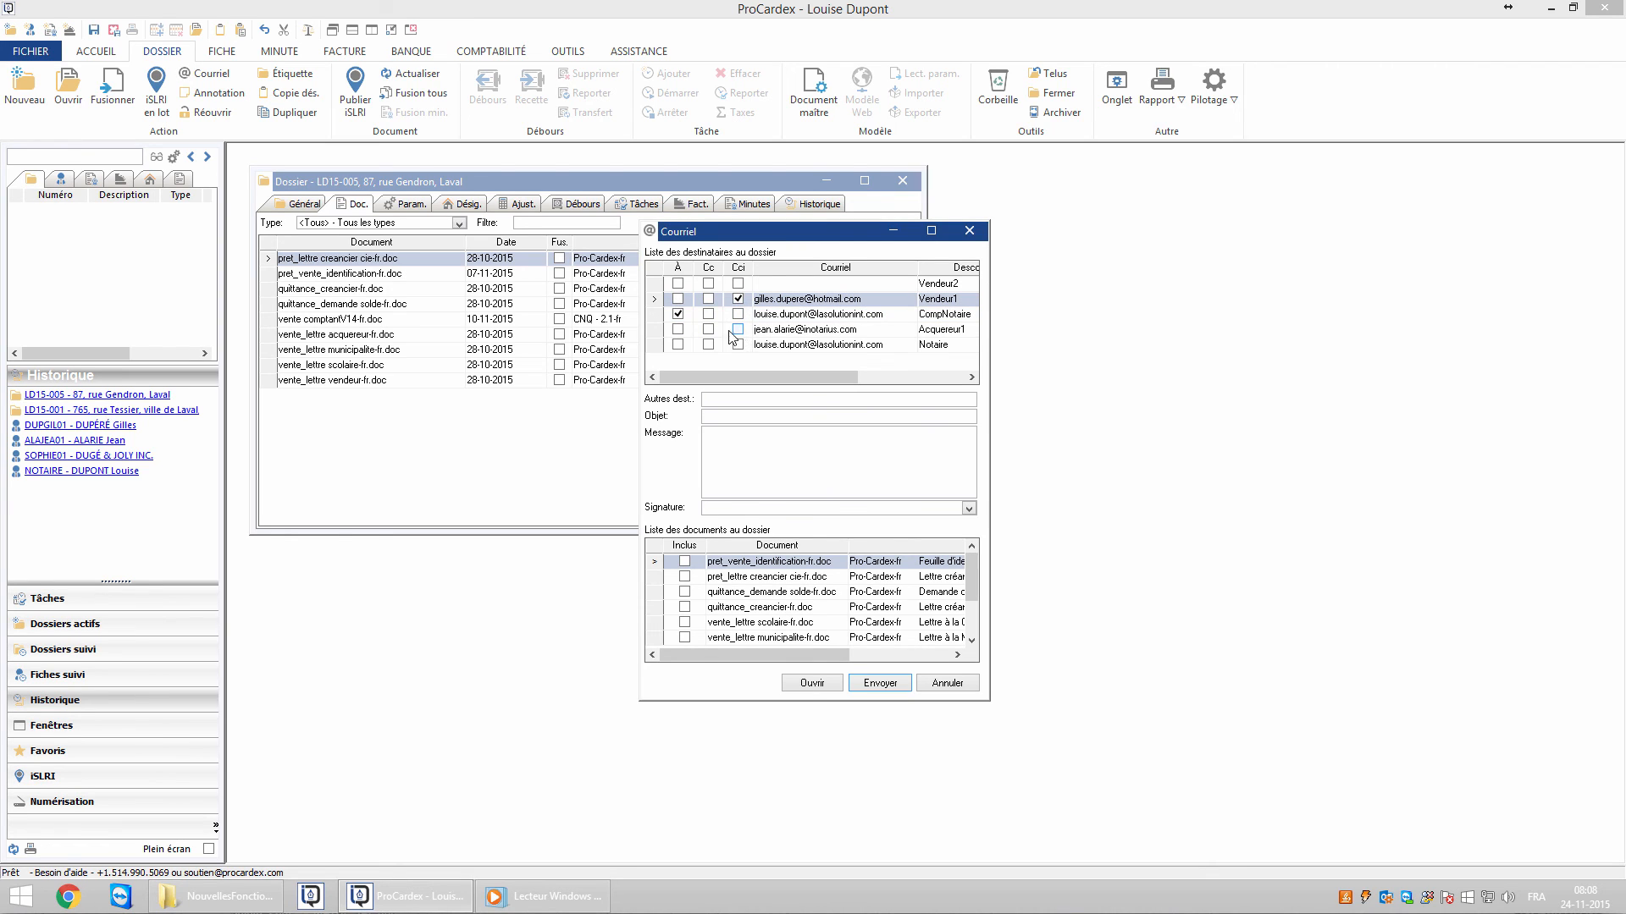
{"action": "left_click", "coordinate": [709, 329]}
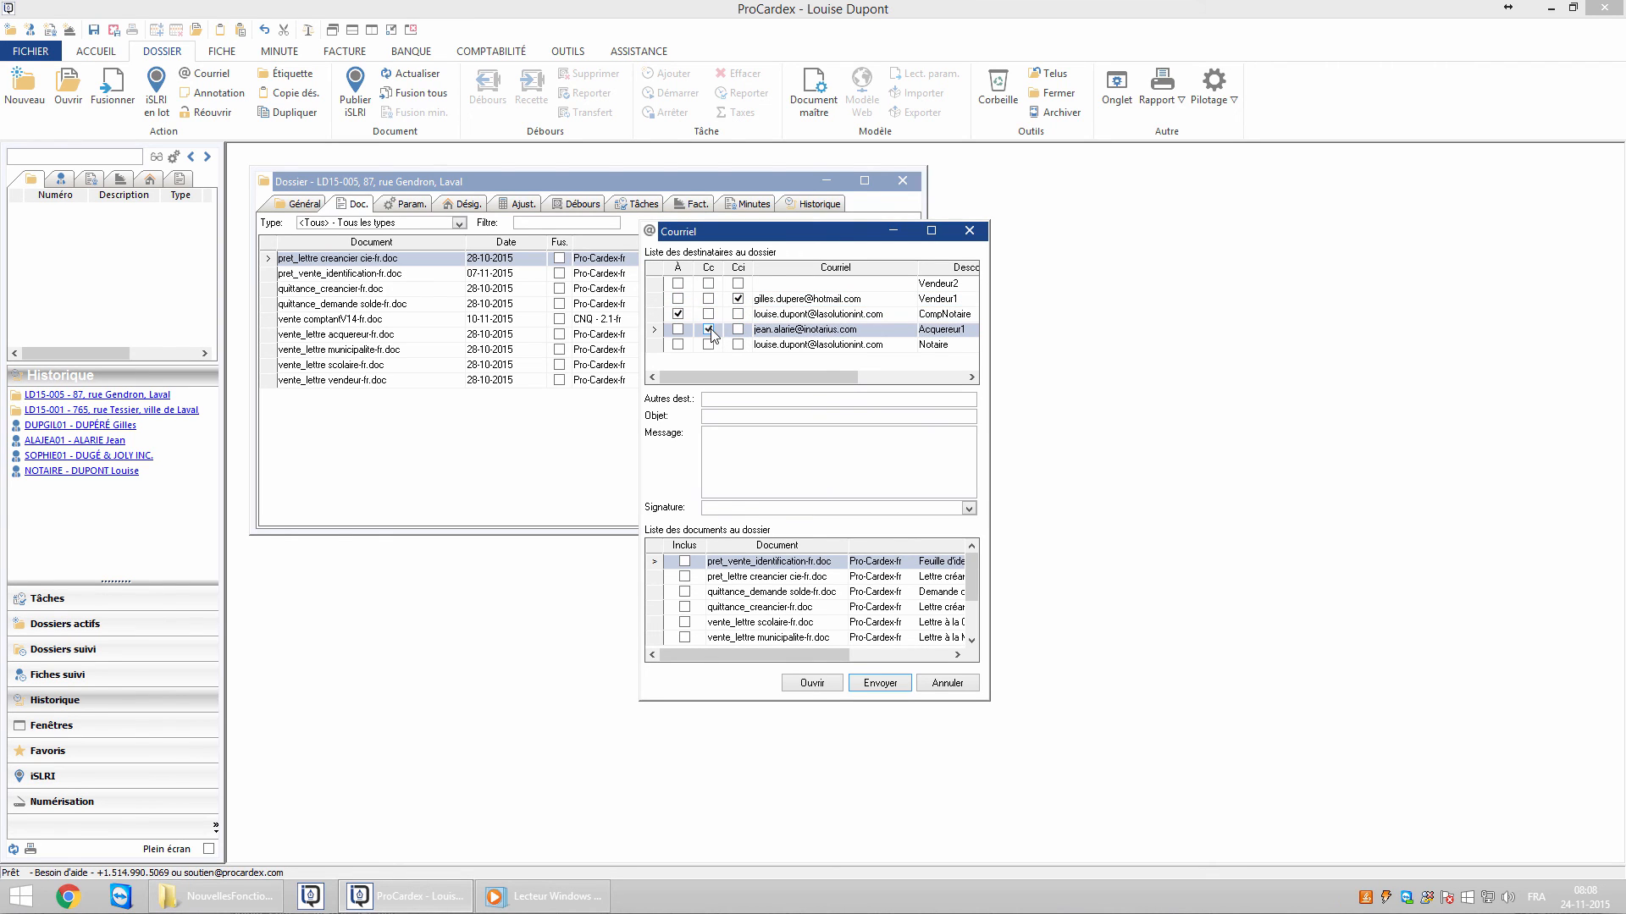
Set the subject to "Correspondance", enter the message "Bonjour, Vous trouverez ci-joint la correspondance en référence au dossier prêt-vente." and choose the Base signature.
{"action": "left_click", "coordinate": [743, 415]}
{"action": "type", "text": "Correspondanc"}
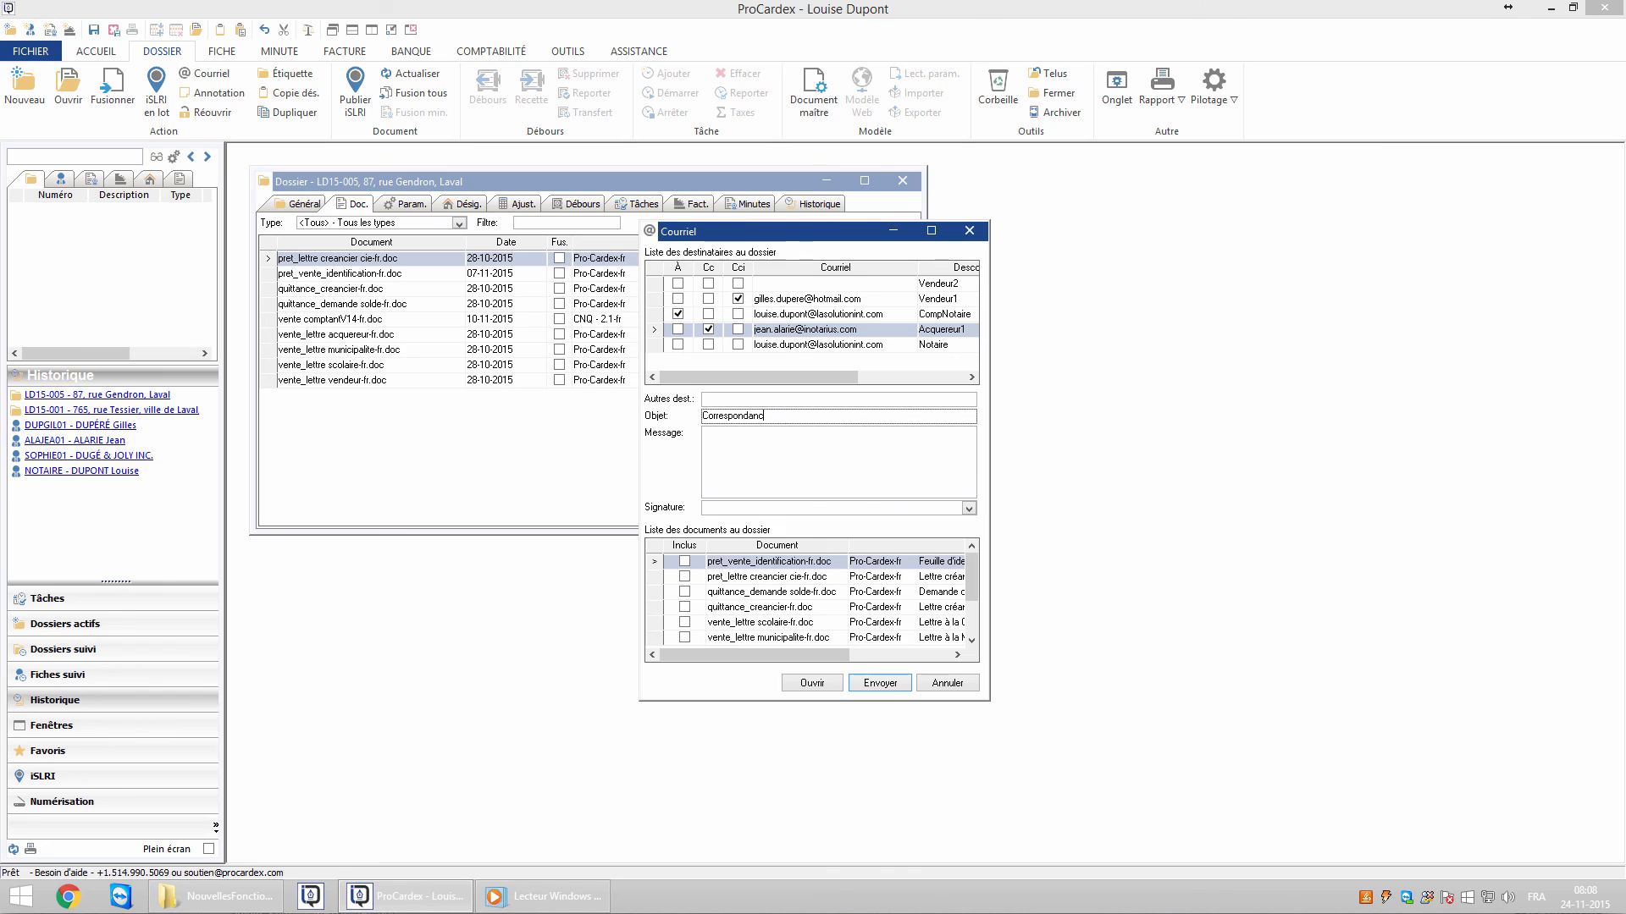
{"action": "type", "text": "e"}
{"action": "left_click", "coordinate": [728, 467]}
{"action": "type", "text": "Bonjour, Vous trouverez ci-joint la correspondance en référence au dossier prêt-vente."}
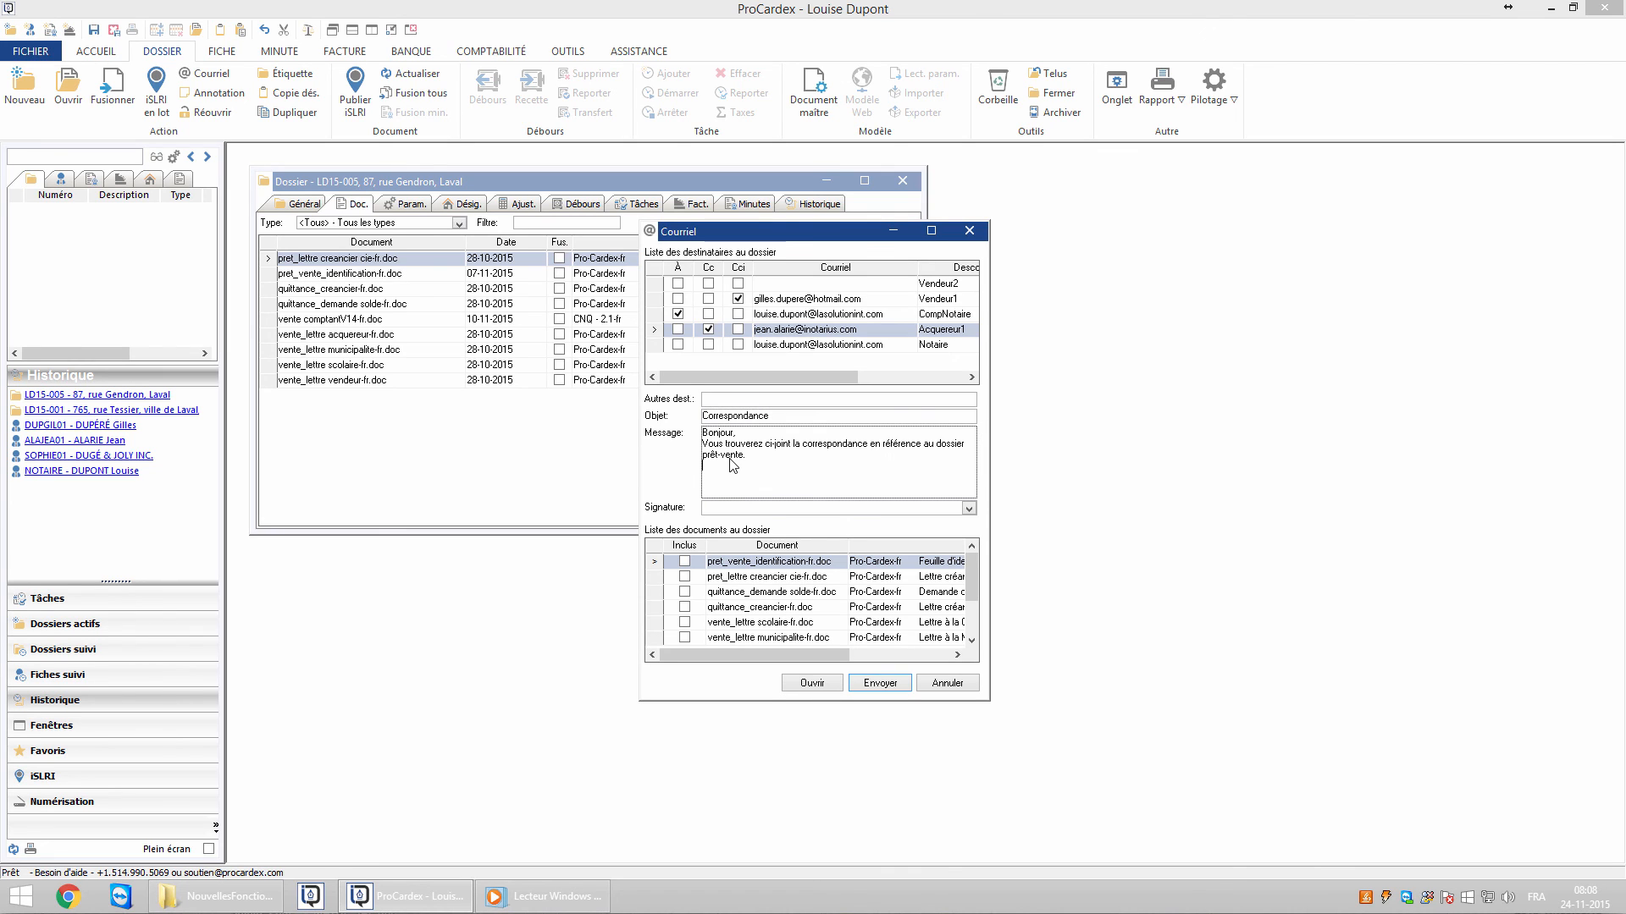
{"action": "left_click", "coordinate": [968, 508]}
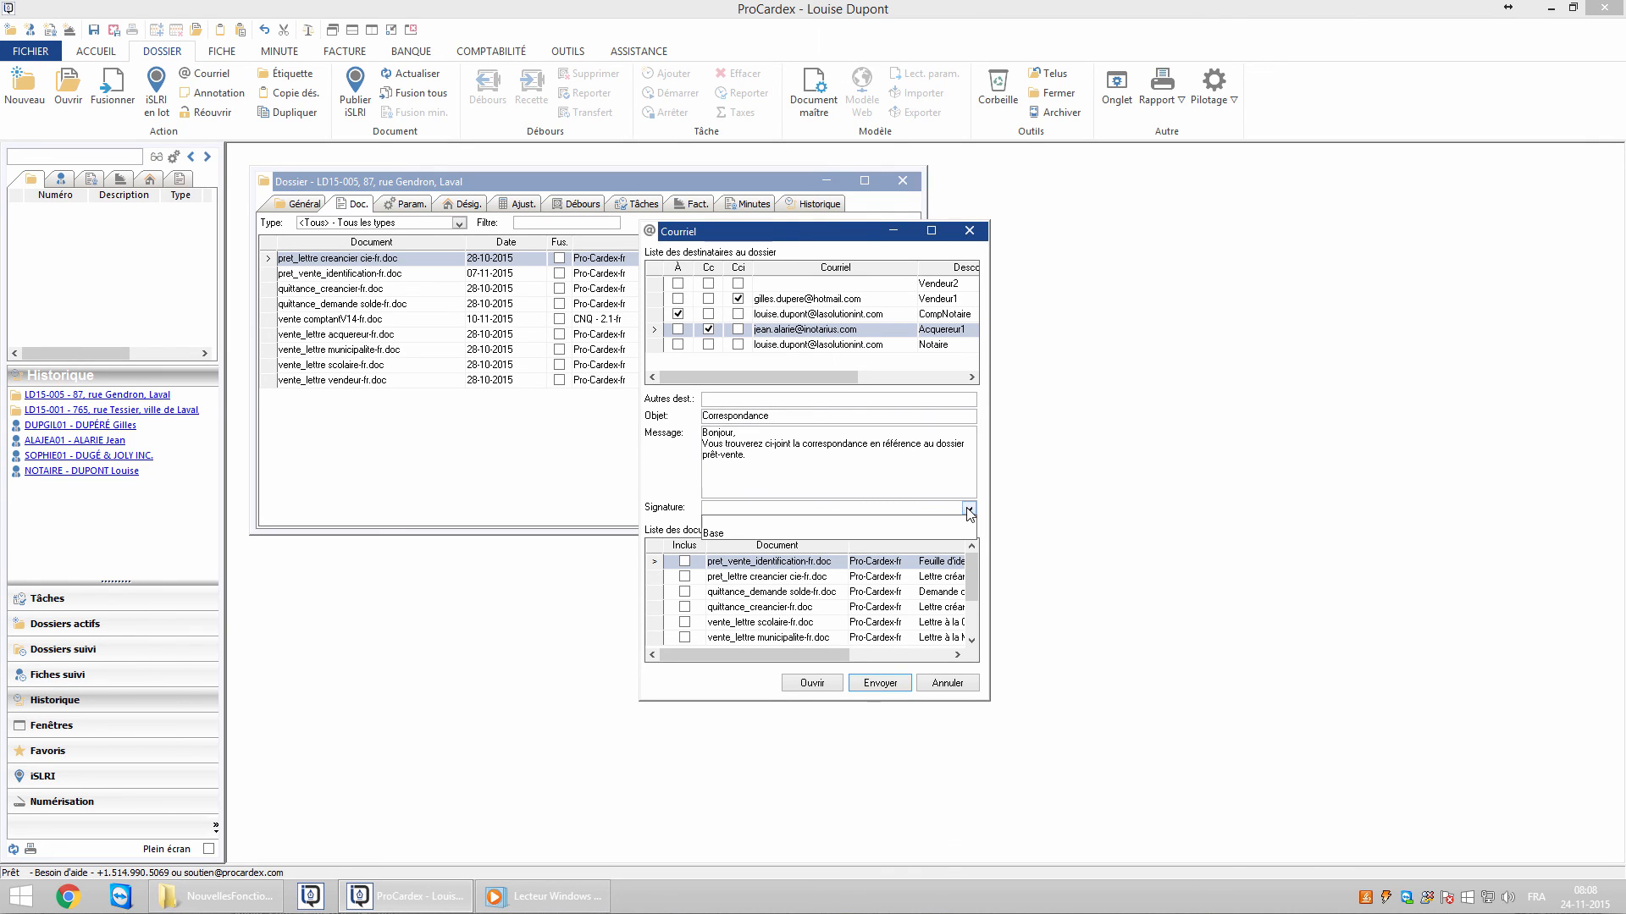
{"action": "left_click", "coordinate": [720, 535]}
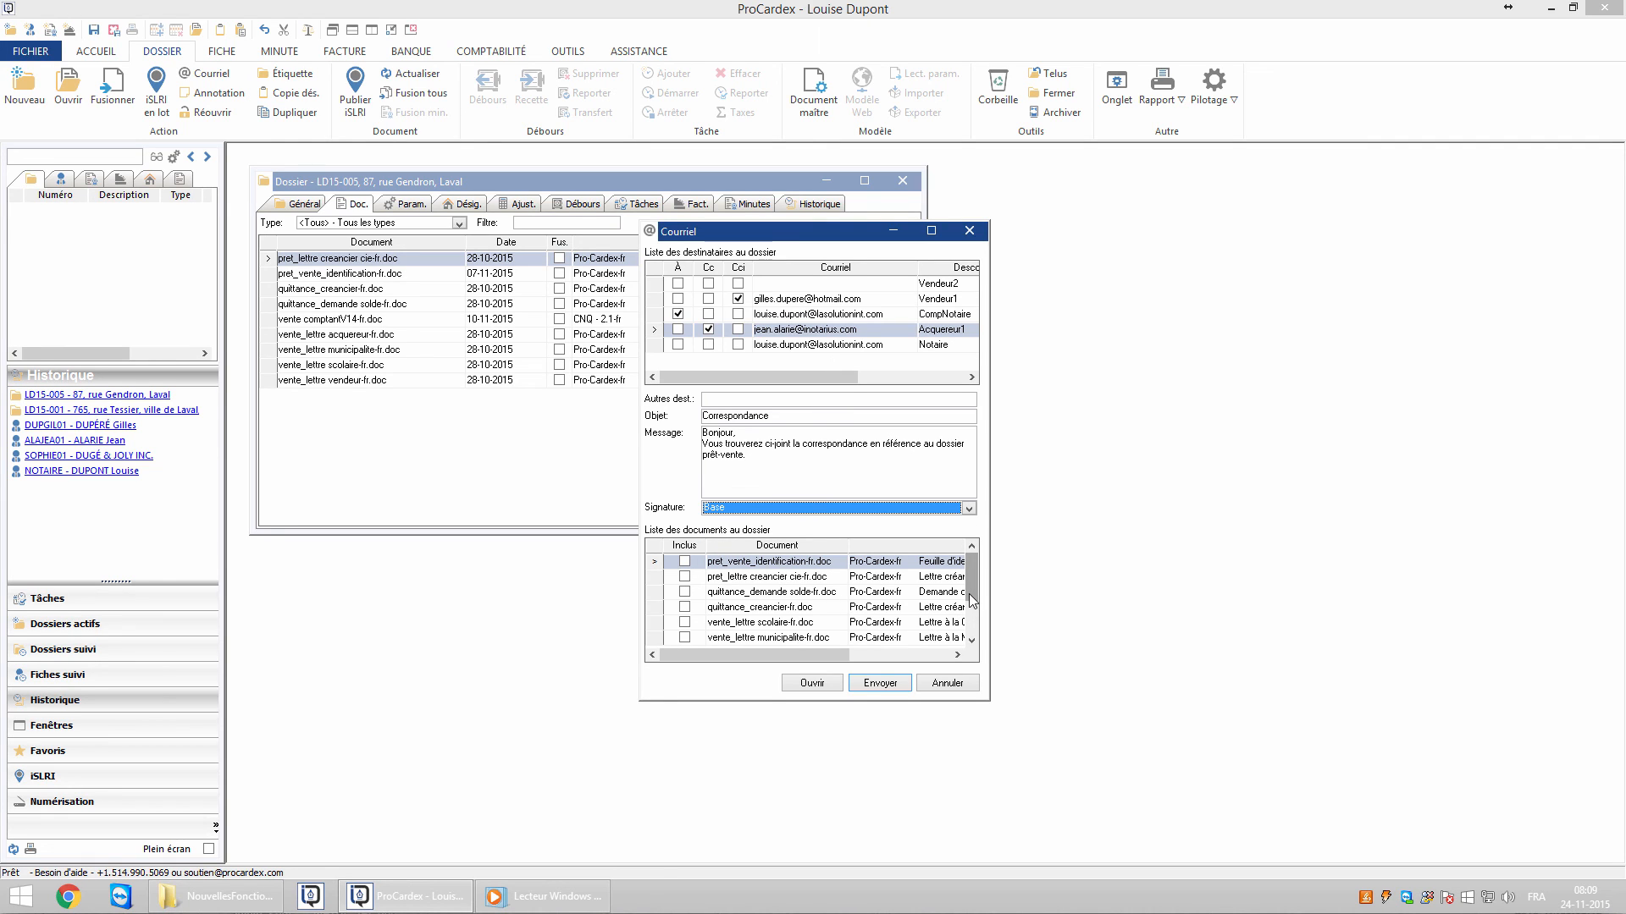
Attach vente_lettre acquereur-fr.doc, vente_lettre vendeur-fr.doc and vente_lettre municipalite-fr.doc, and open the prepared message in Outlook.
{"action": "mouse_move", "coordinate": [971, 600]}
{"action": "left_mouse_down"}
{"action": "mouse_move", "coordinate": [965, 637]}
{"action": "mouse_move", "coordinate": [910, 648]}
{"action": "left_mouse_up"}
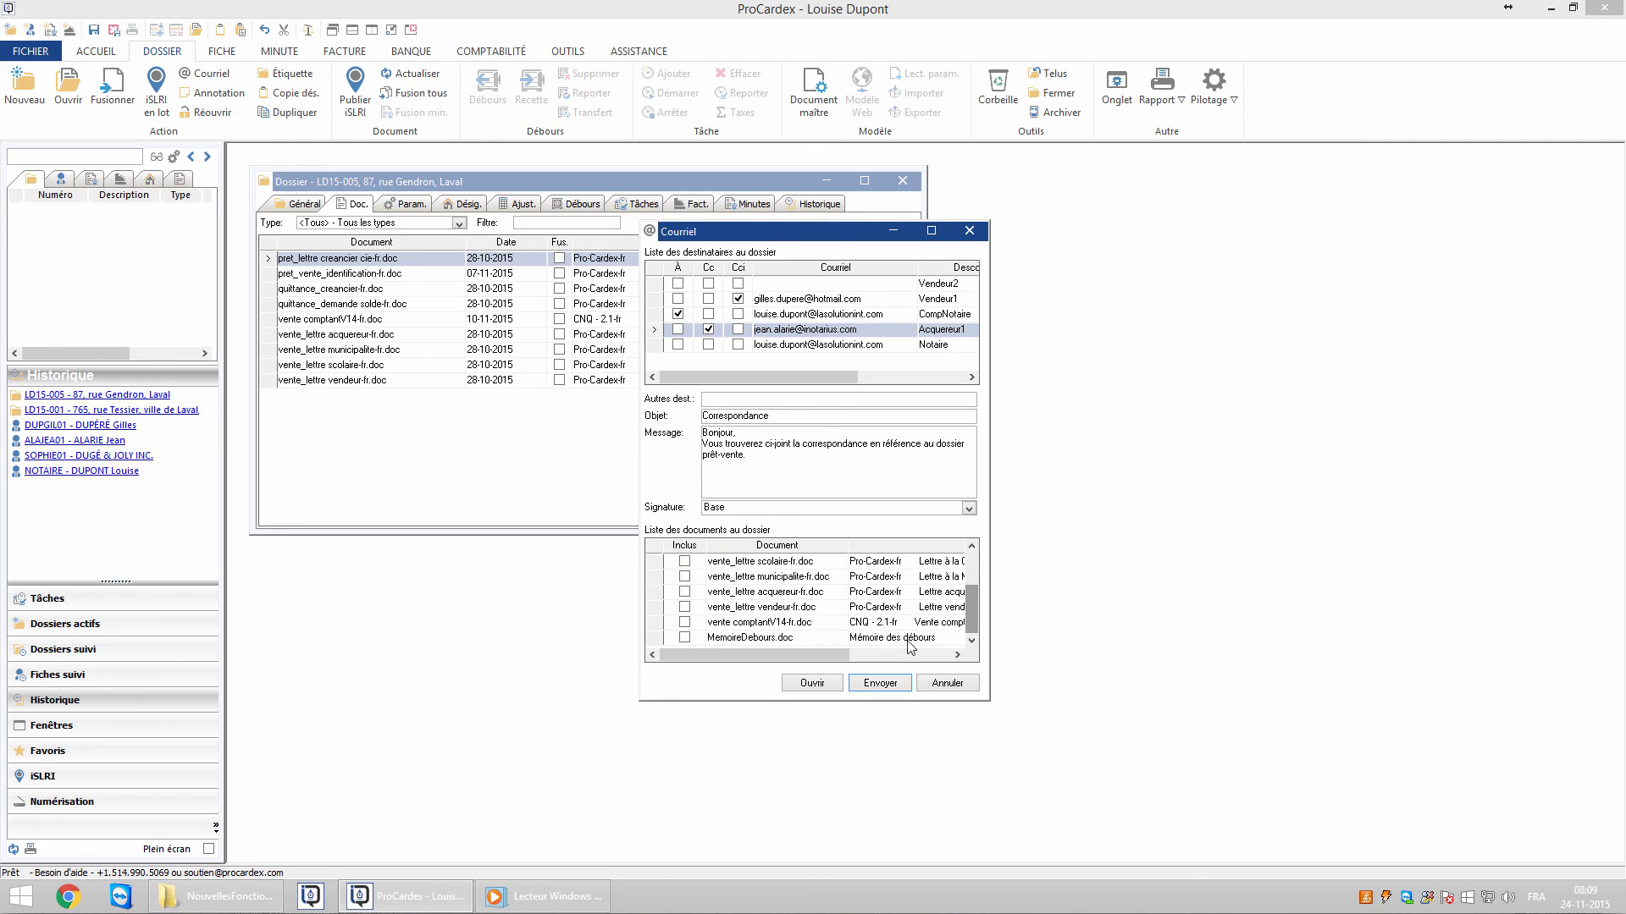
{"action": "left_click", "coordinate": [685, 592]}
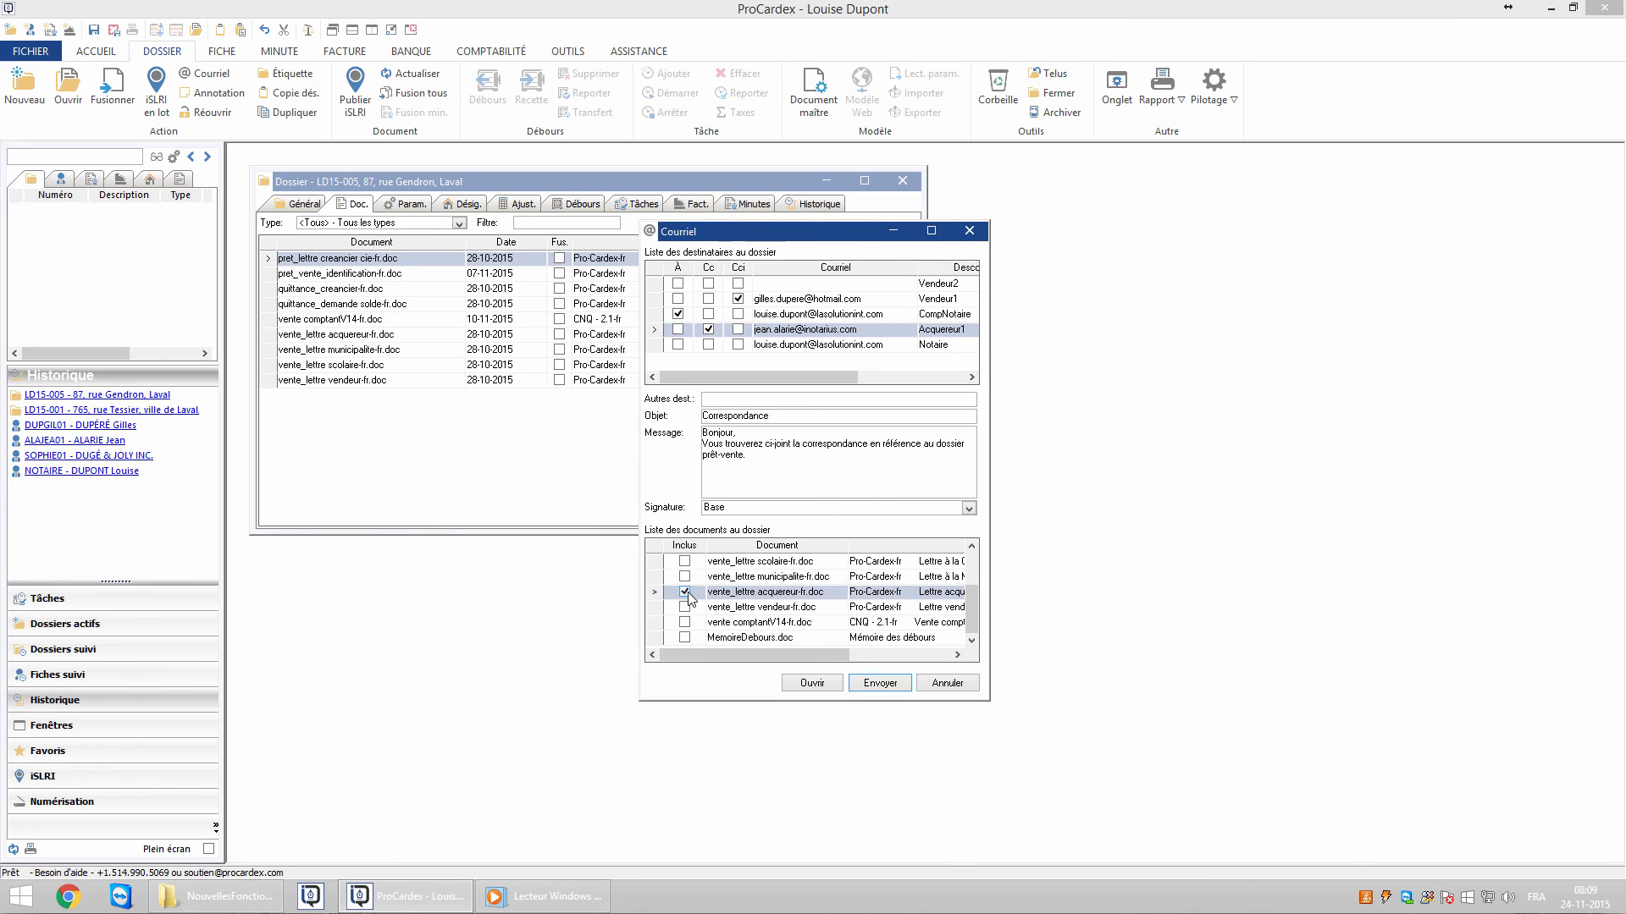
{"action": "left_click", "coordinate": [685, 607]}
{"action": "left_click", "coordinate": [685, 577]}
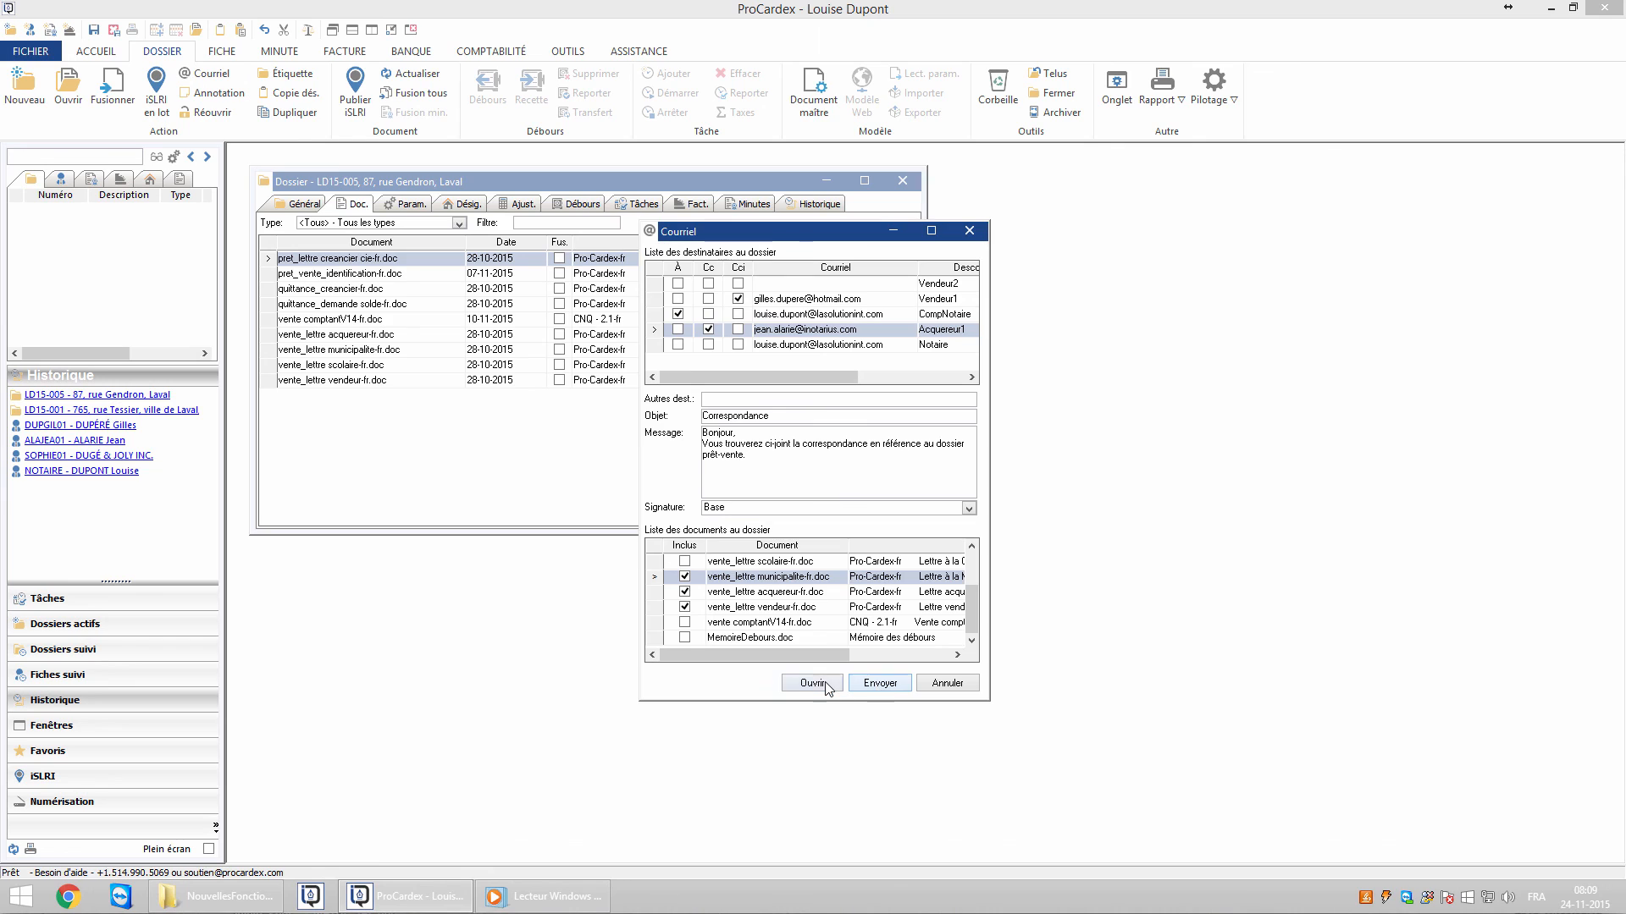
{"action": "left_click", "coordinate": [814, 688]}
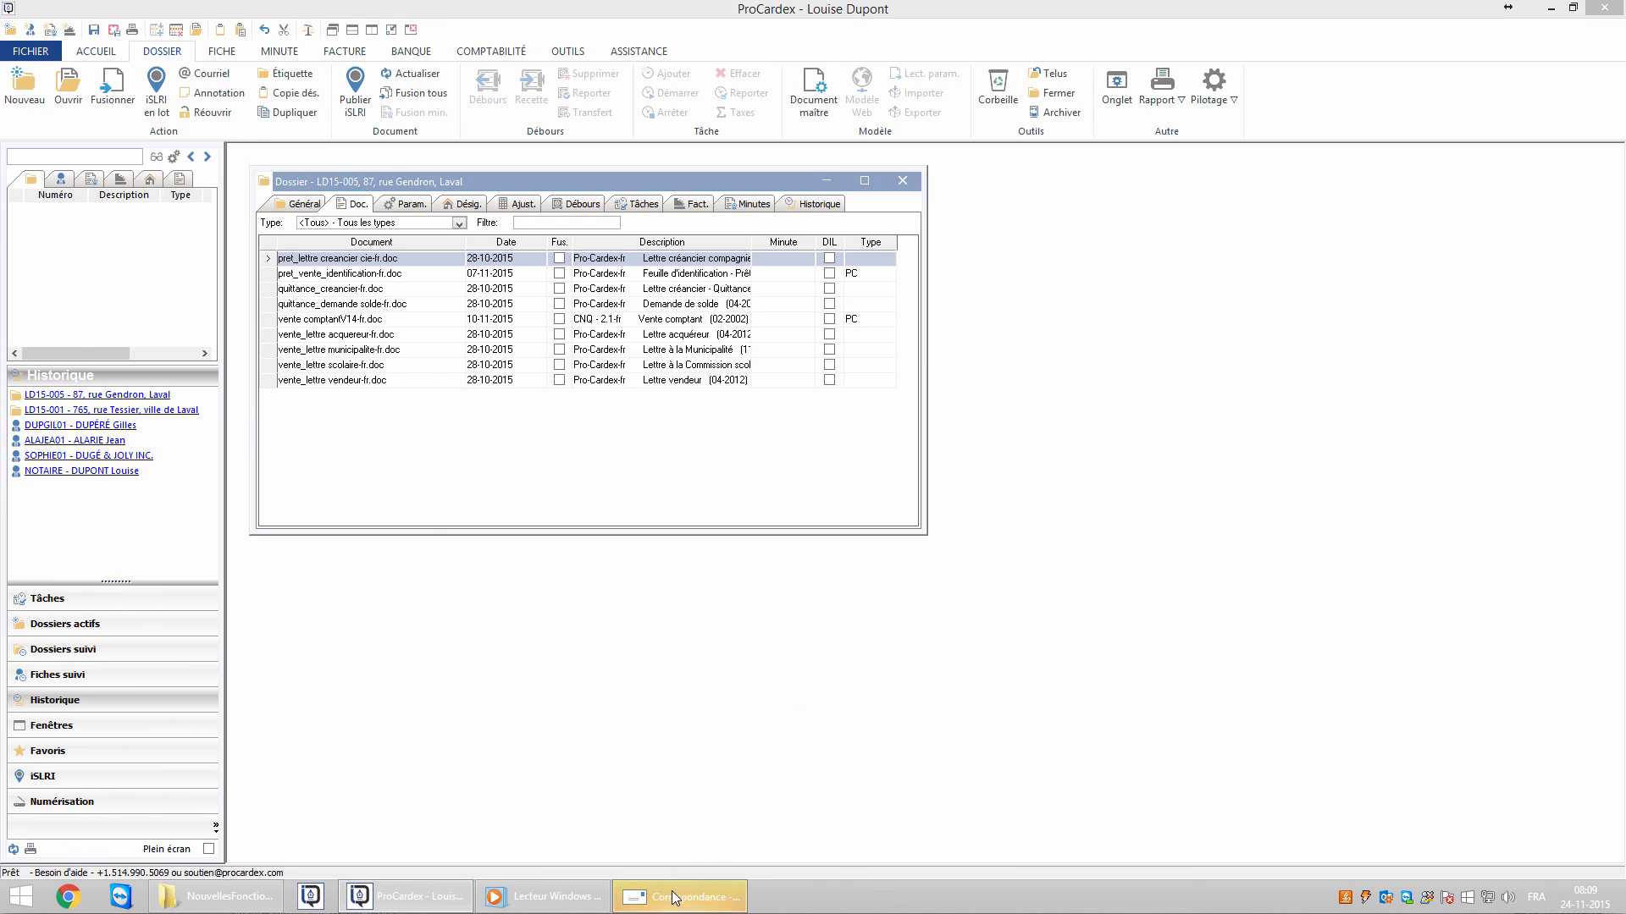
{"action": "left_click", "coordinate": [674, 897]}
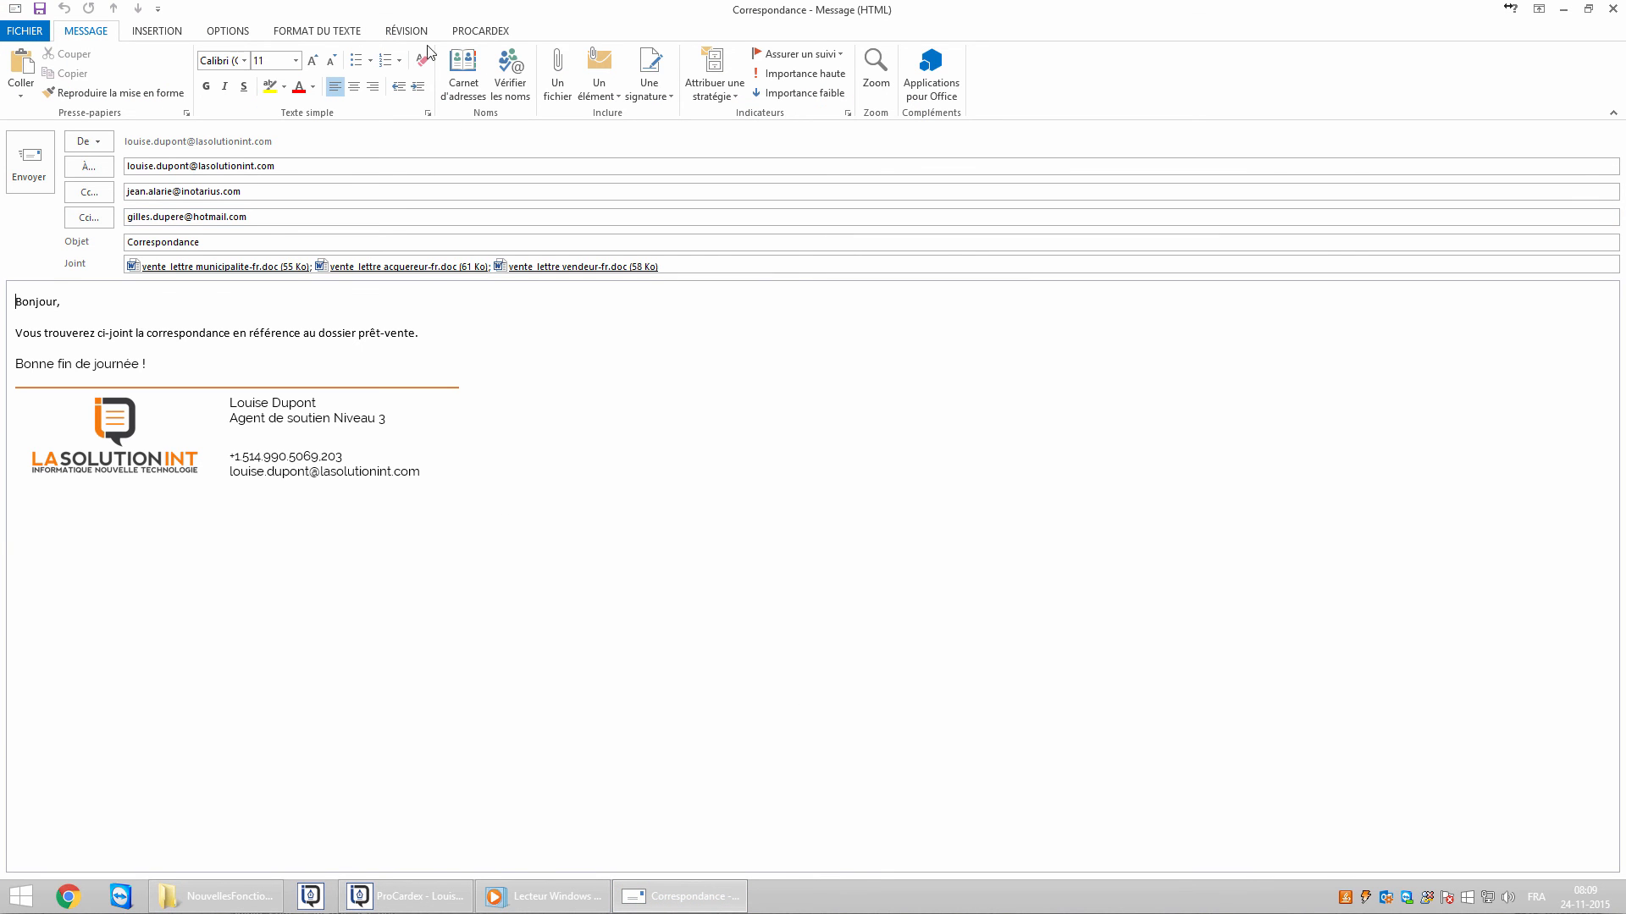
Bring up the ProCardex association options for the Correspondance email.
{"action": "left_click", "coordinate": [477, 33]}
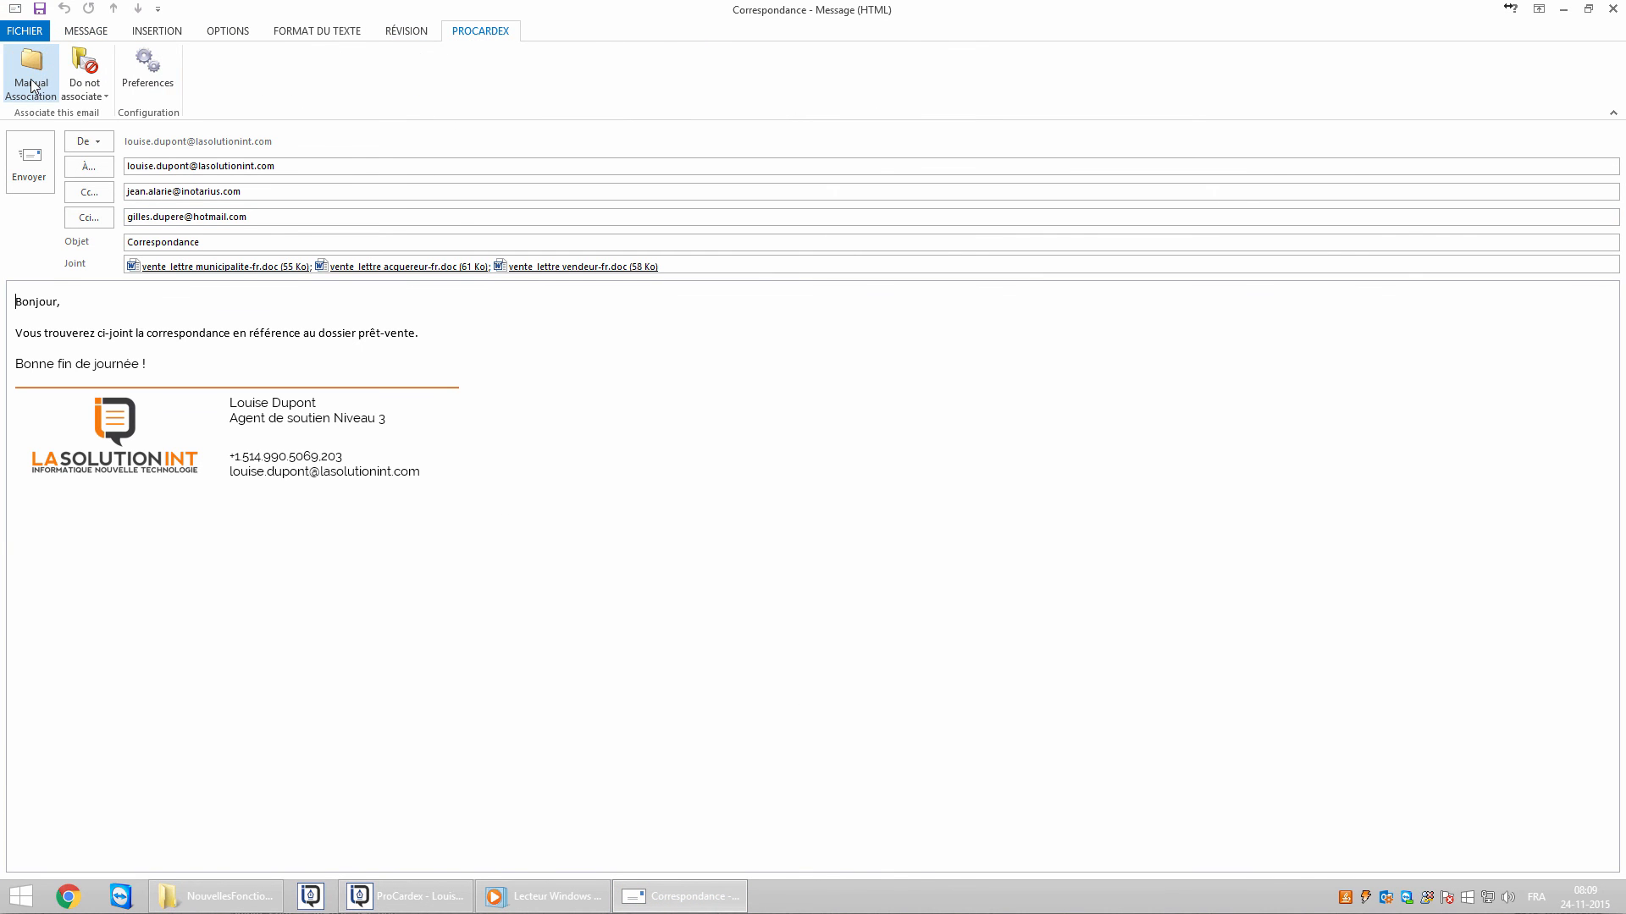